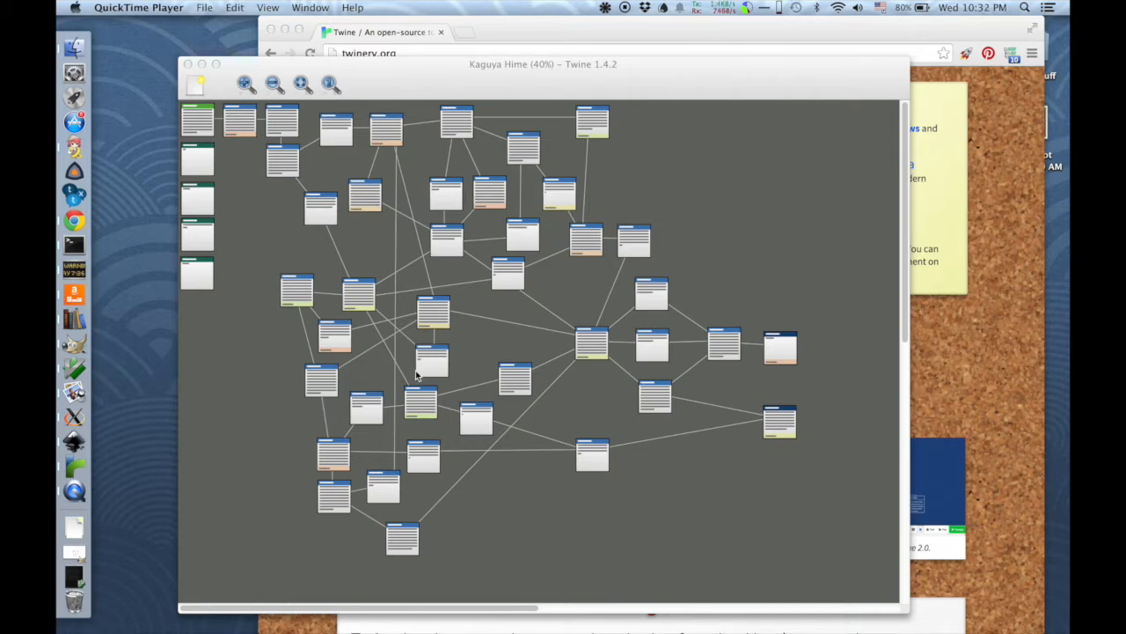
# Step: Create a new untitled story and minimize the Kaguya Hime story window
pyautogui.click(200, 65)
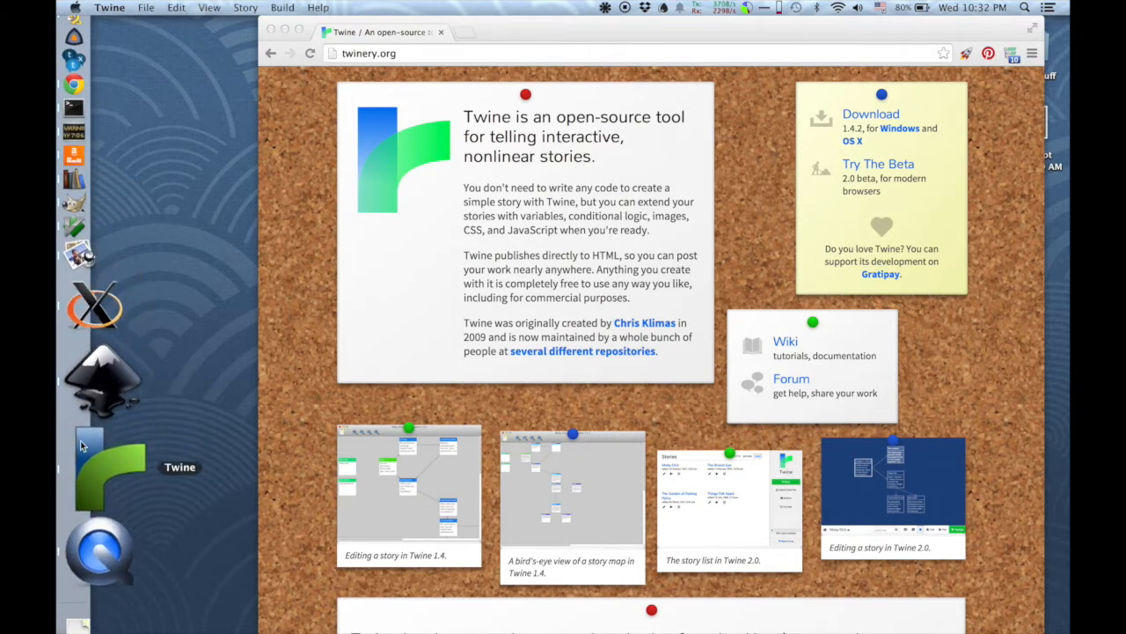
pyautogui.click(84, 520)
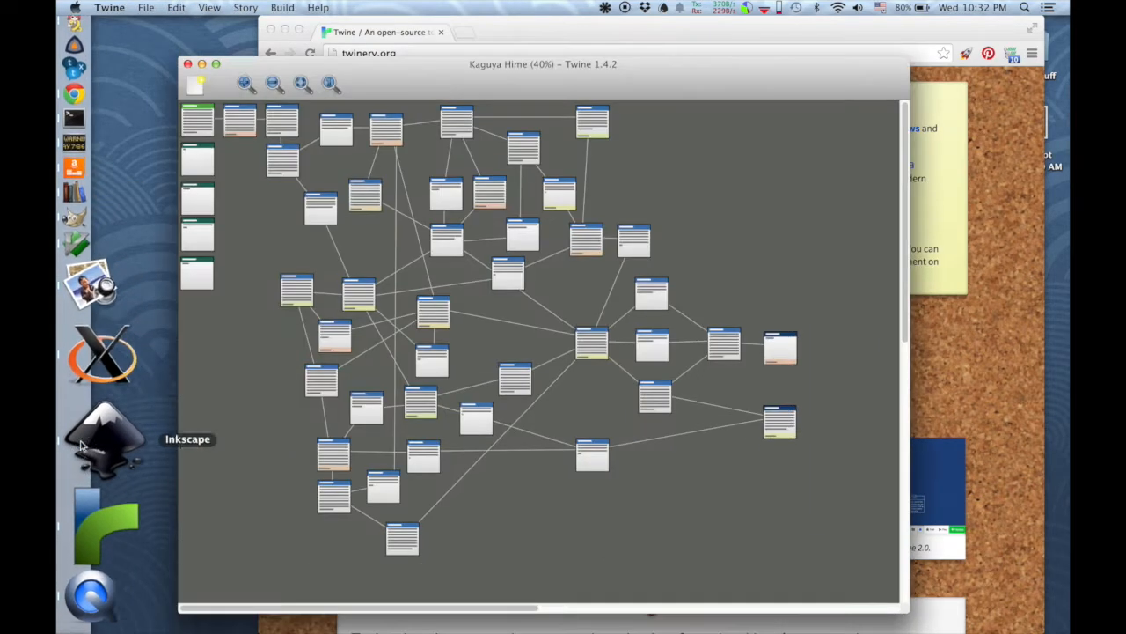
pyautogui.click(147, 9)
pyautogui.click(149, 24)
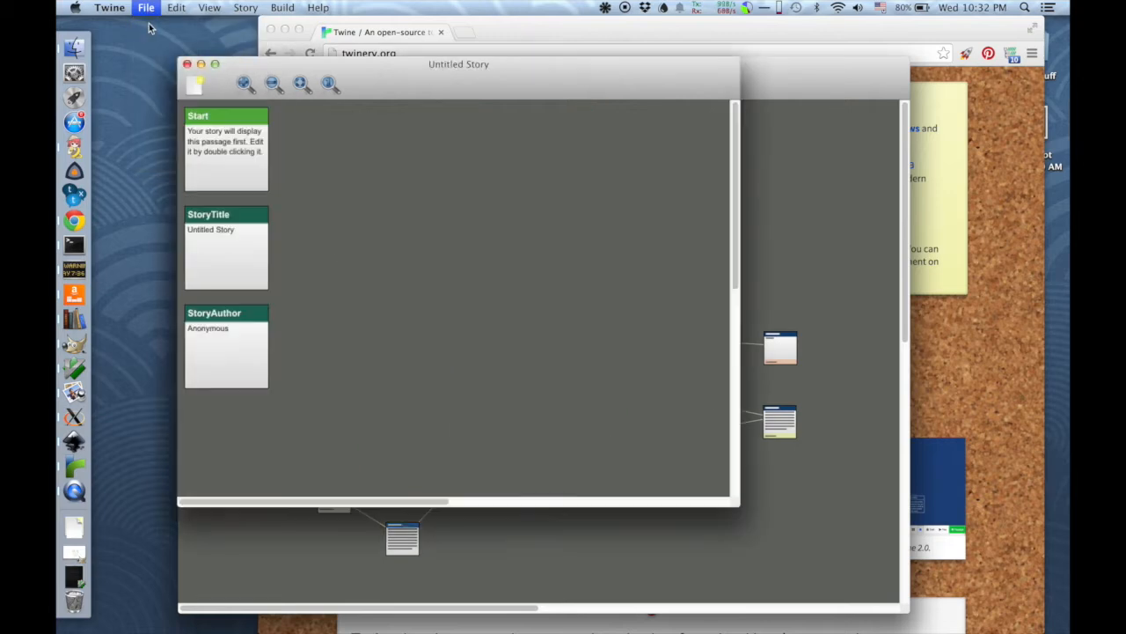
pyautogui.click(781, 162)
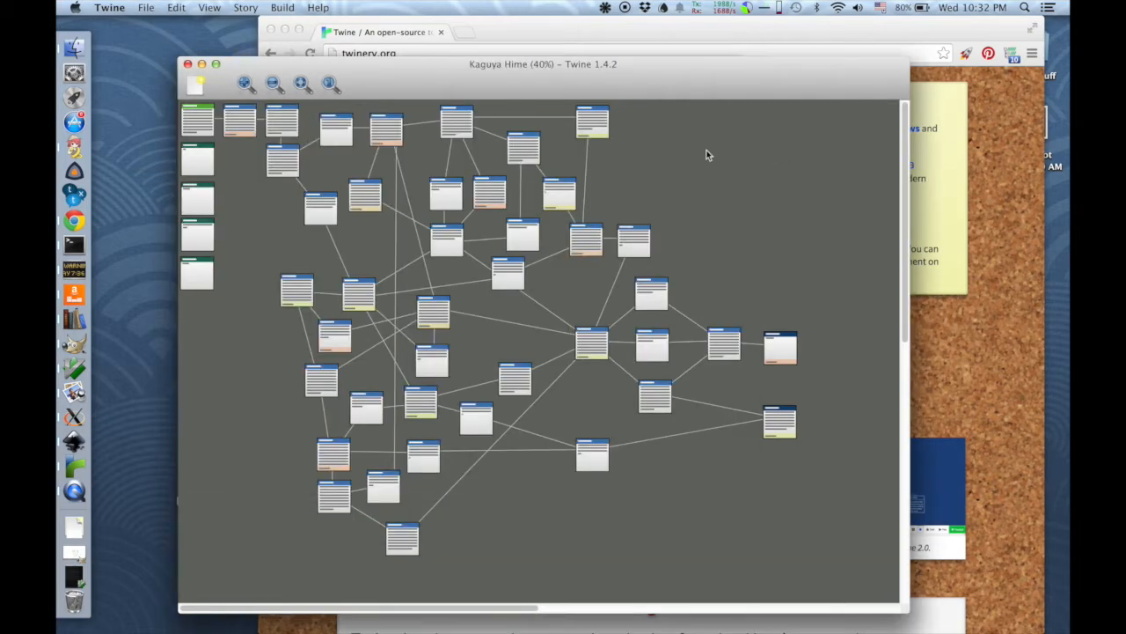
pyautogui.click(201, 65)
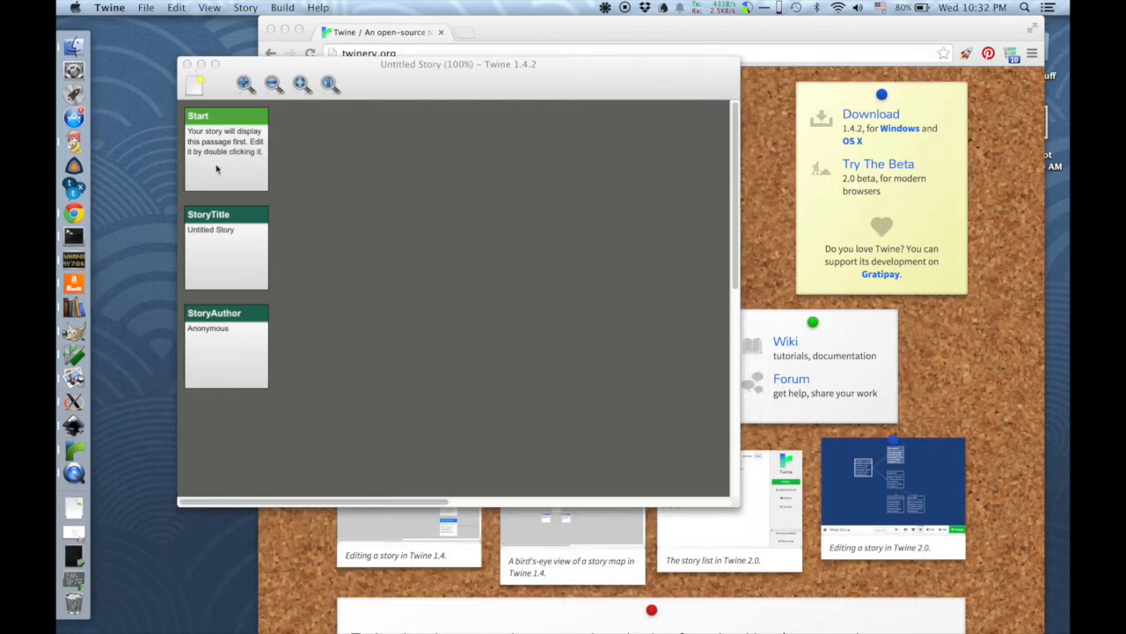
# Step: Replace the StoryTitle passage text with "Mouse Deer and Tiger" and close the passage
pyautogui.doubleClick(220, 243)
pyautogui.tripleClick(353, 154)
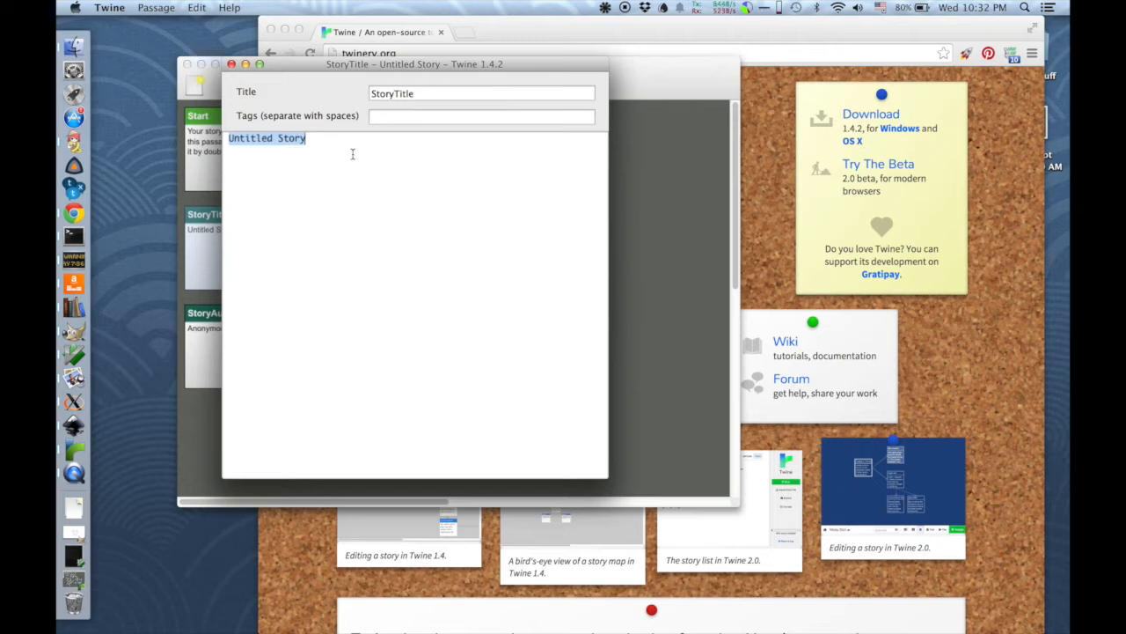
pyautogui.write('Mo')
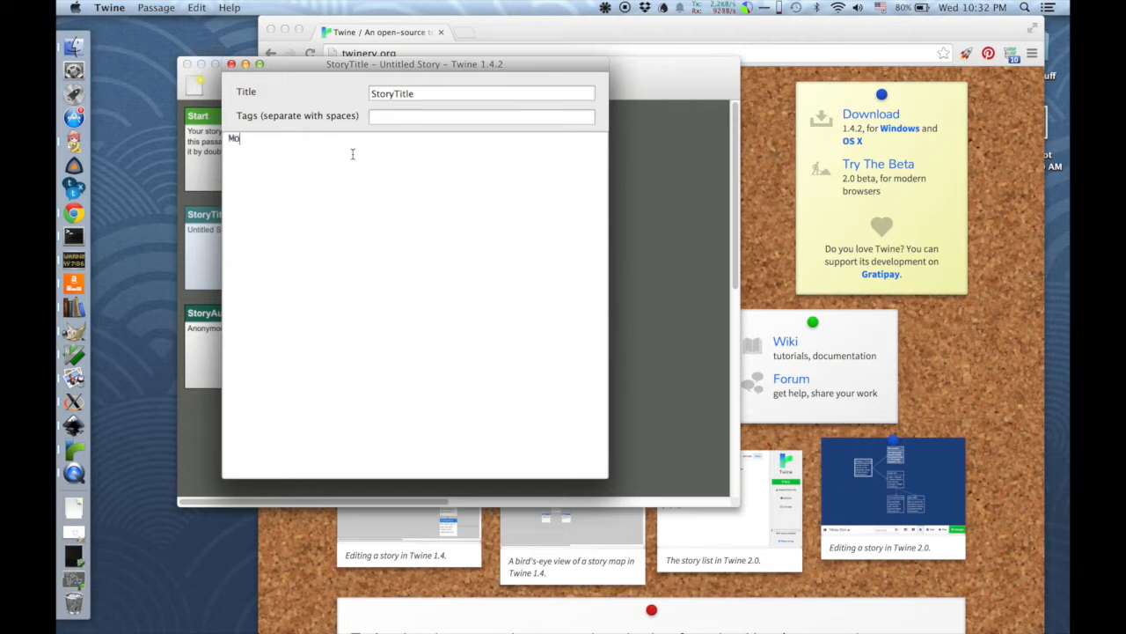
pyautogui.write('use Deer and Tiger')
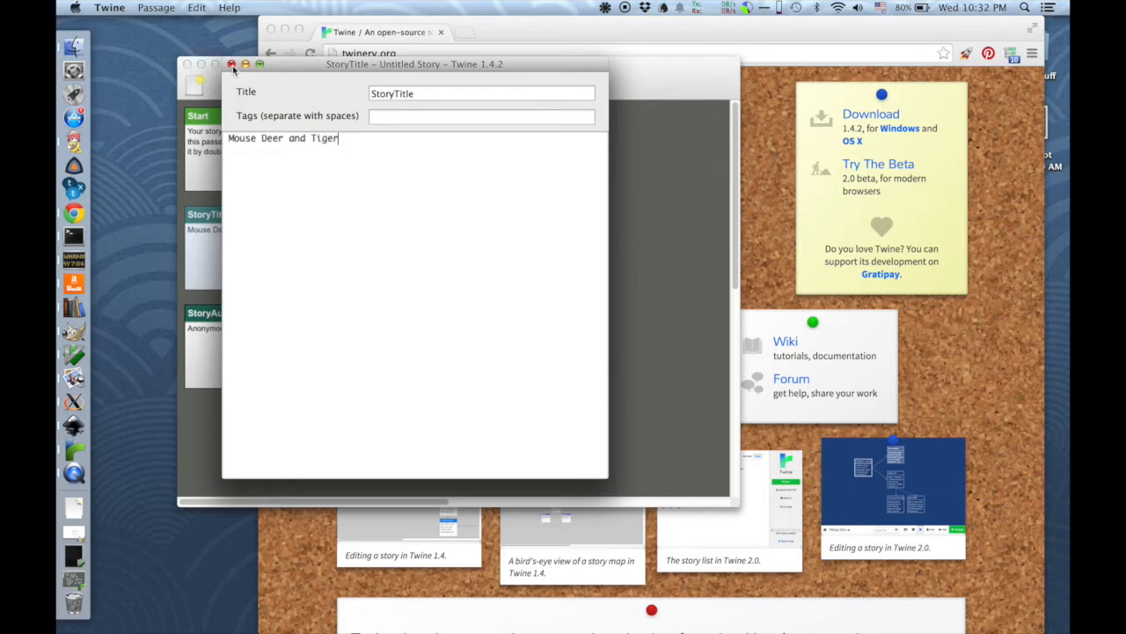
pyautogui.click(231, 64)
# Step: Replace the StoryAuthor passage text with "Mouse Deer Productions"
pyautogui.doubleClick(221, 372)
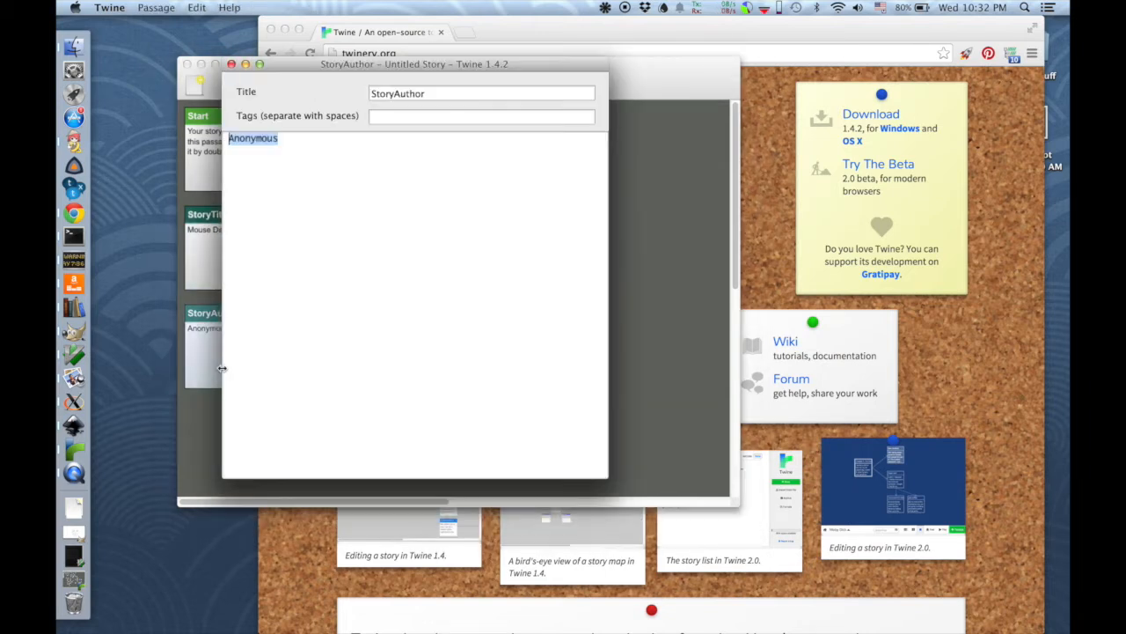
pyautogui.write('Mouse D')
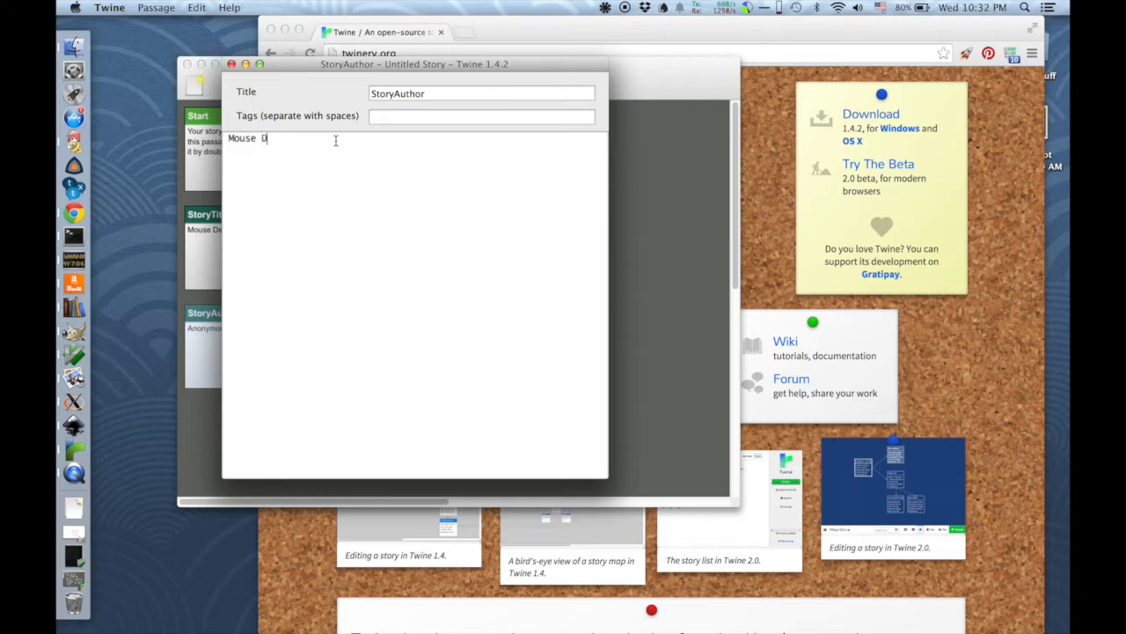
pyautogui.write('eer Productions')
# Step: Save the story to the Desktop as "Mouse Deer and Tiger.tws" and close the StoryAuthor passage
pyautogui.press('super+s')
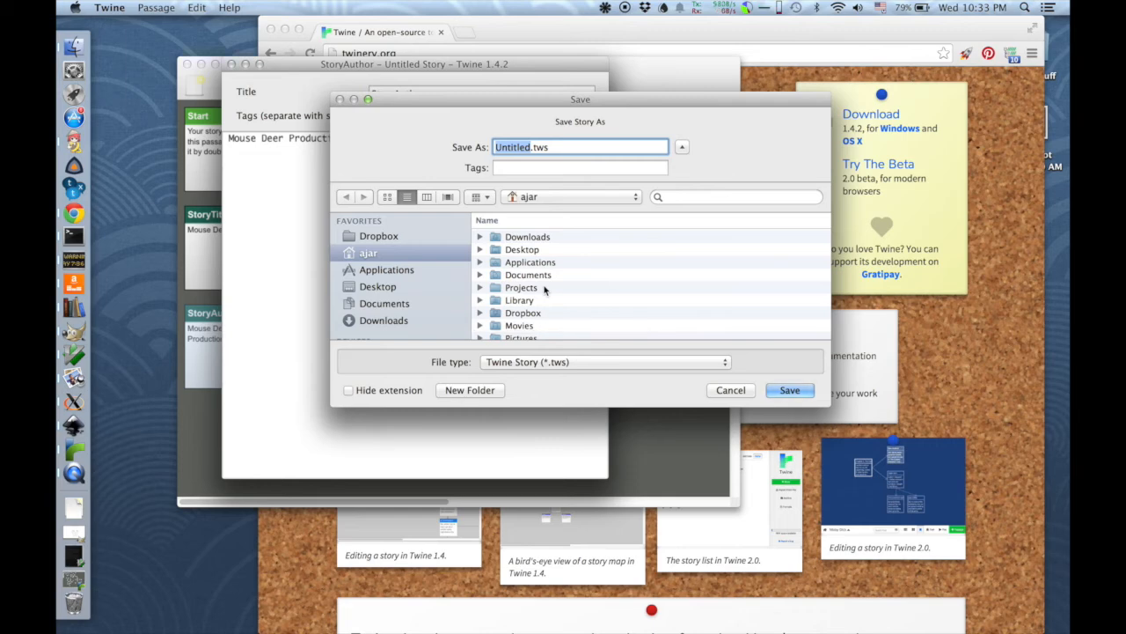
pyautogui.click(398, 291)
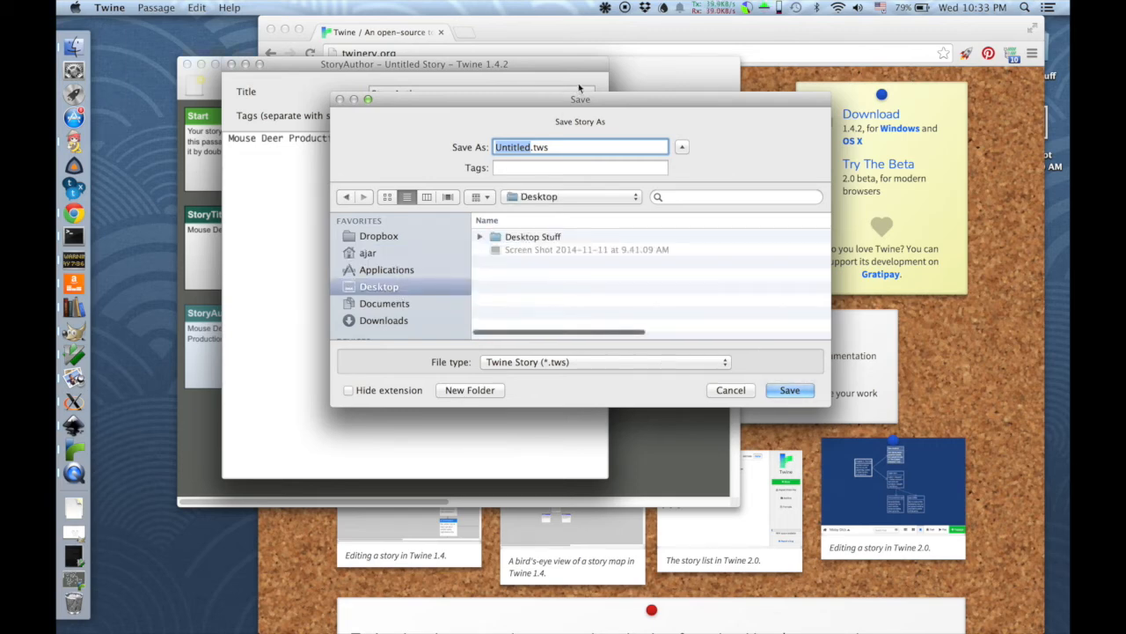
pyautogui.write('Mouse Deer and Tig')
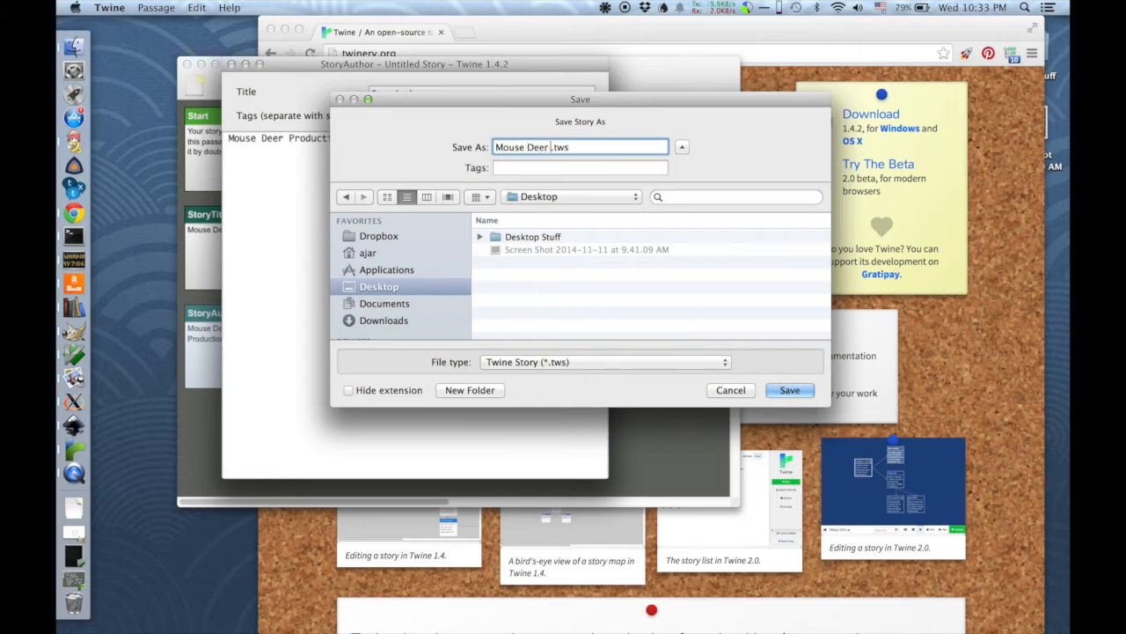
pyautogui.write('er')
pyautogui.press('Return')
pyautogui.press('super+w')
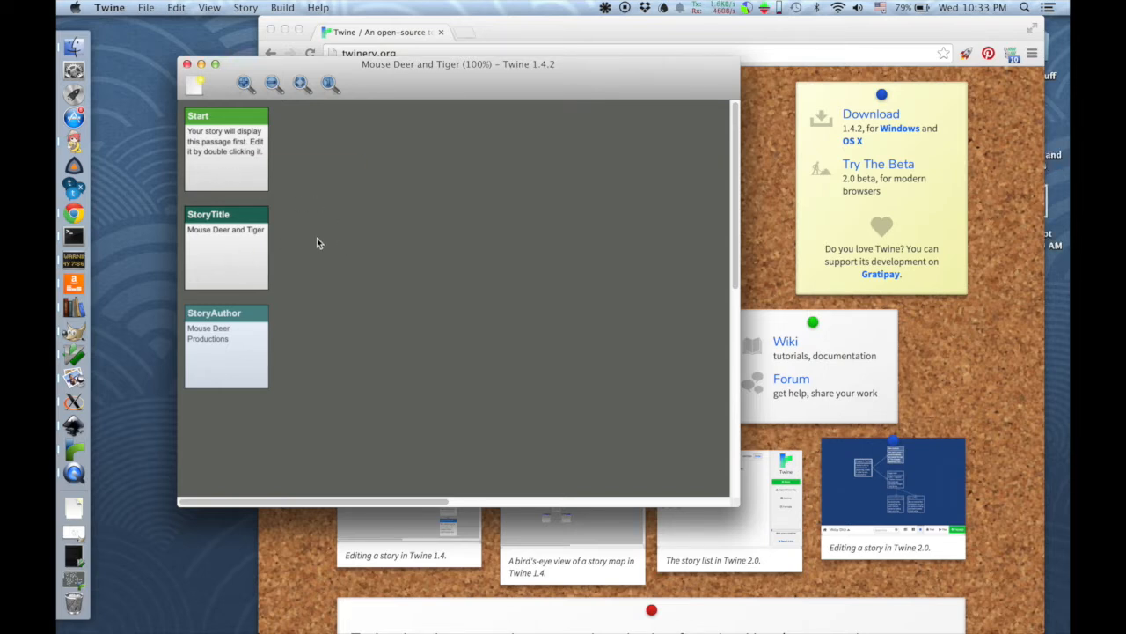
# Step: Open the Start passage for editing and select its placeholder text
pyautogui.doubleClick(236, 171)
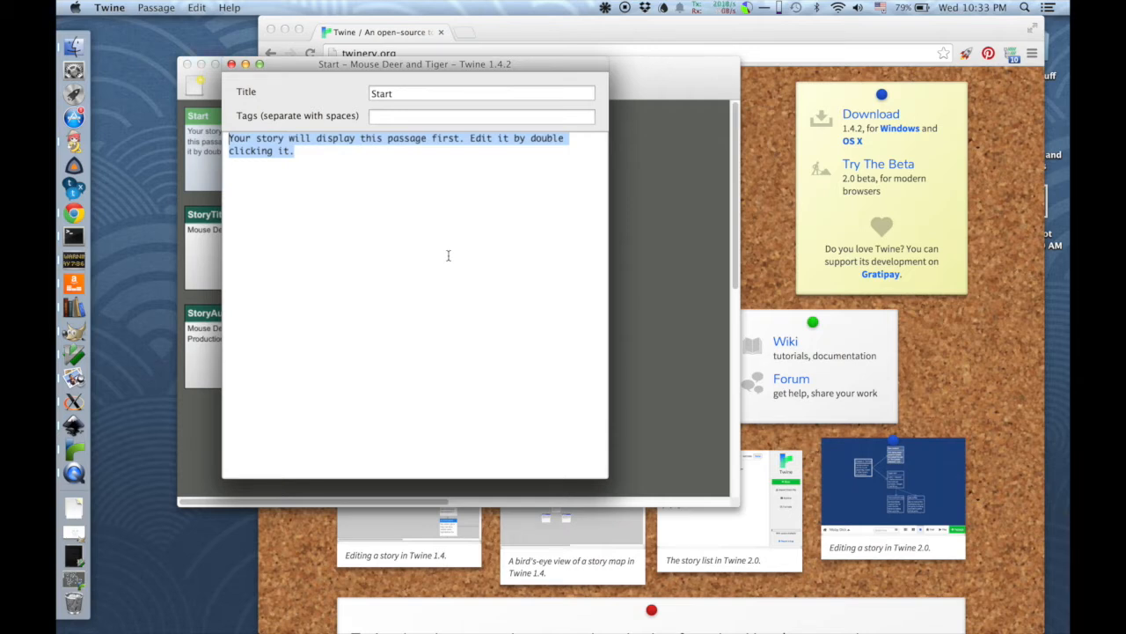
pyautogui.click(412, 226)
pyautogui.press('super+a')
pyautogui.click(448, 186)
pyautogui.tripleClick(448, 186)
pyautogui.click(448, 186)
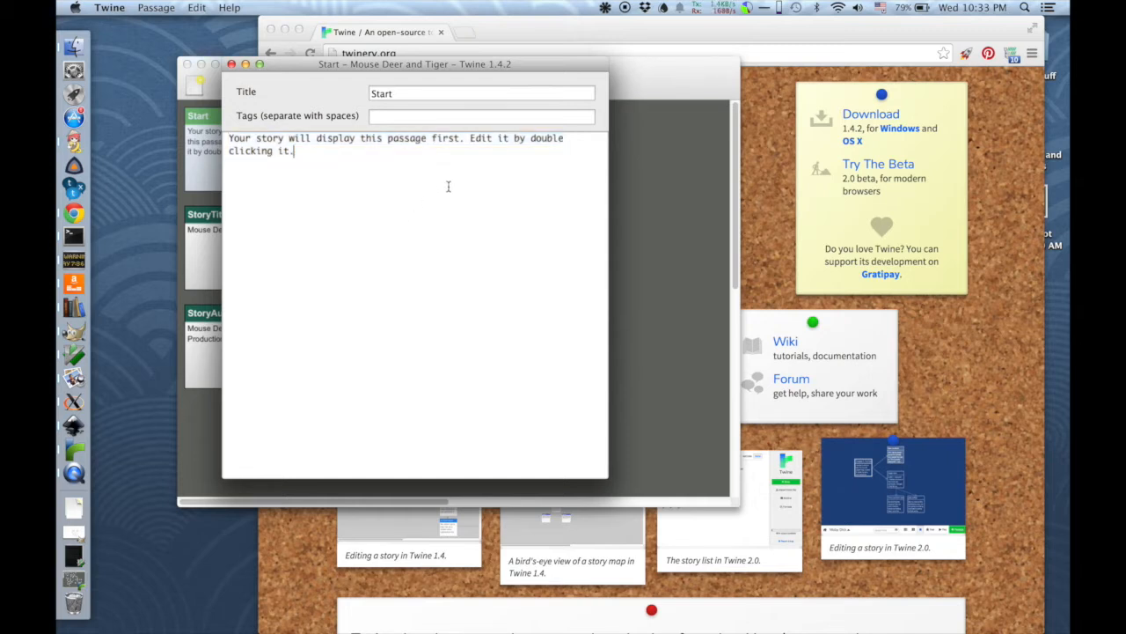
pyautogui.tripleClick(448, 186)
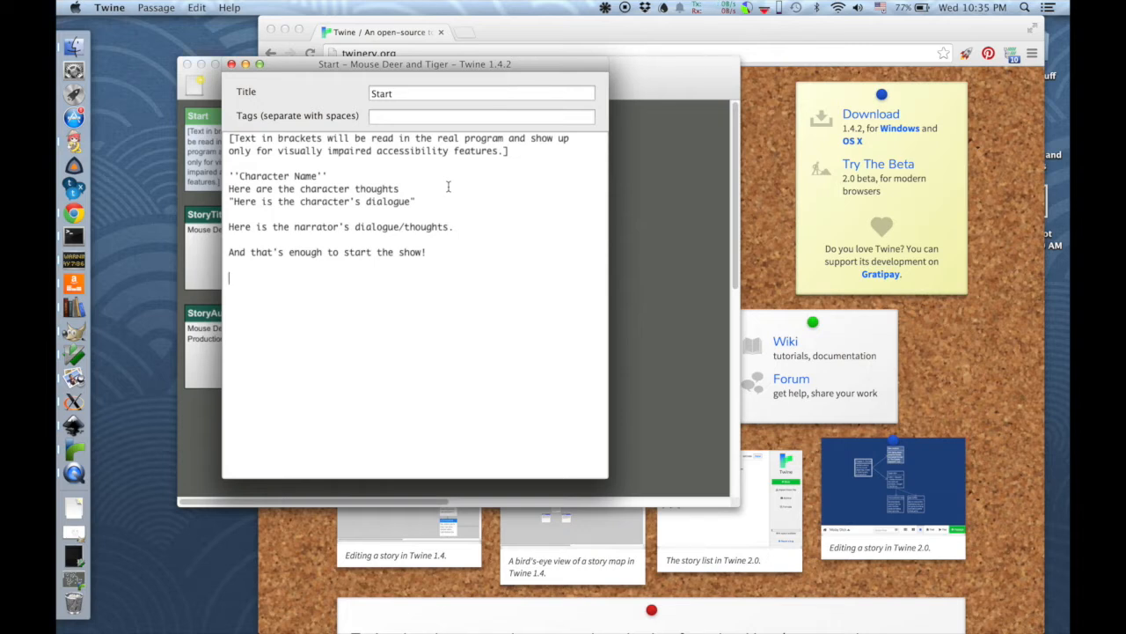
# Step: End the Start passage with the link "[[The River]]", then close it and create the linked passage
pyautogui.write('[[')
pyautogui.write('The River]]')
pyautogui.press('super+w')
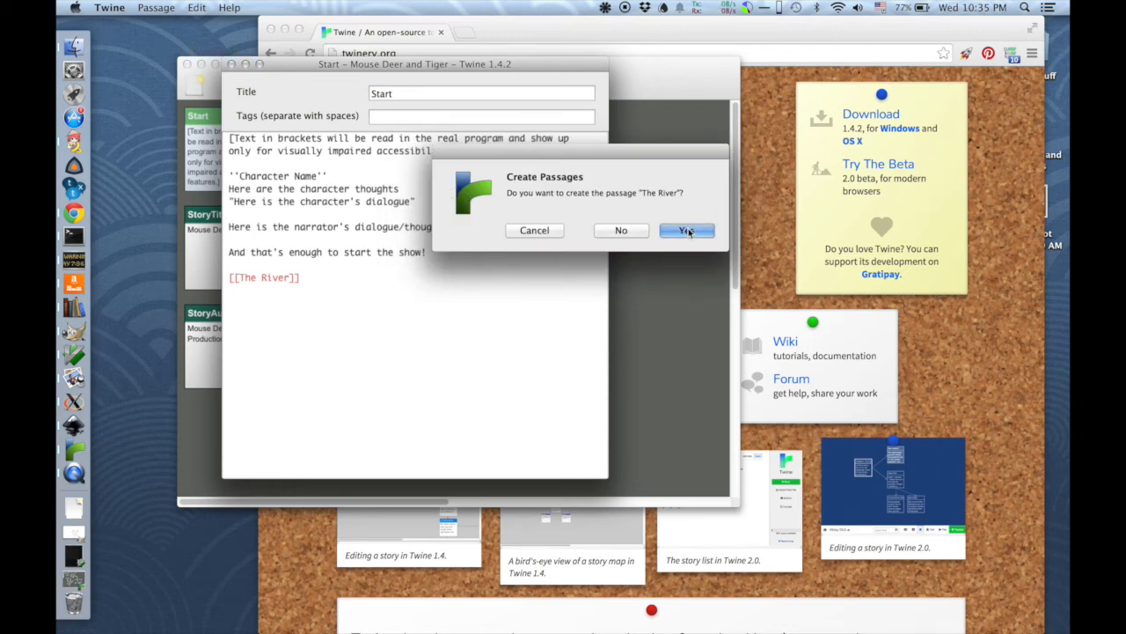
pyautogui.click(687, 230)
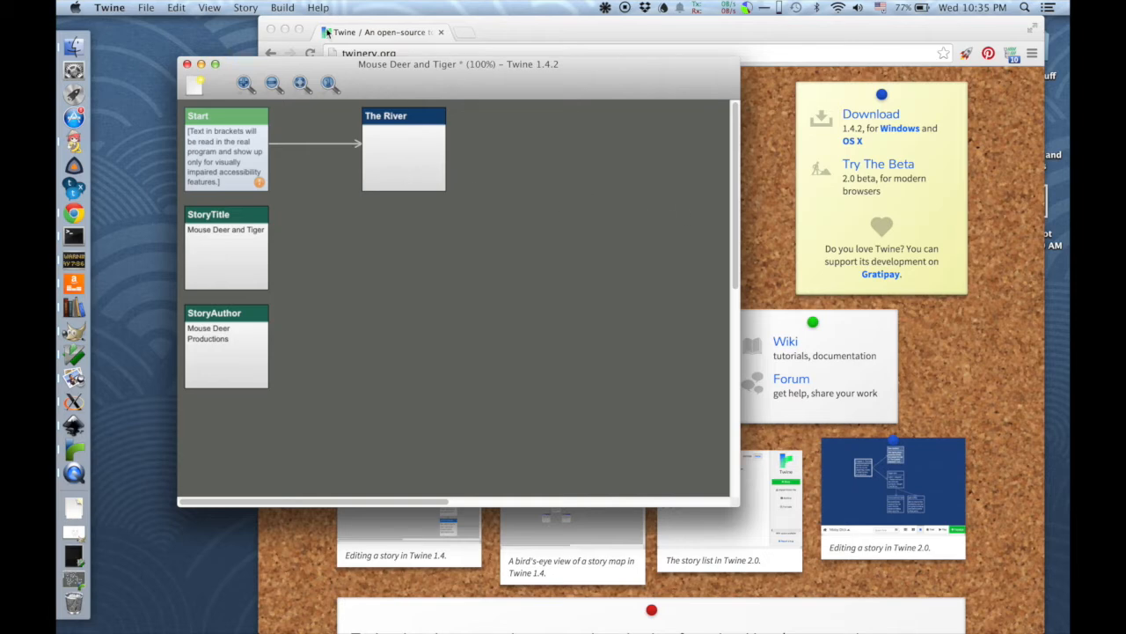
# Step: Enlarge the story window on a cleared desktop and move The River passage closer to Start
pyautogui.click(285, 31)
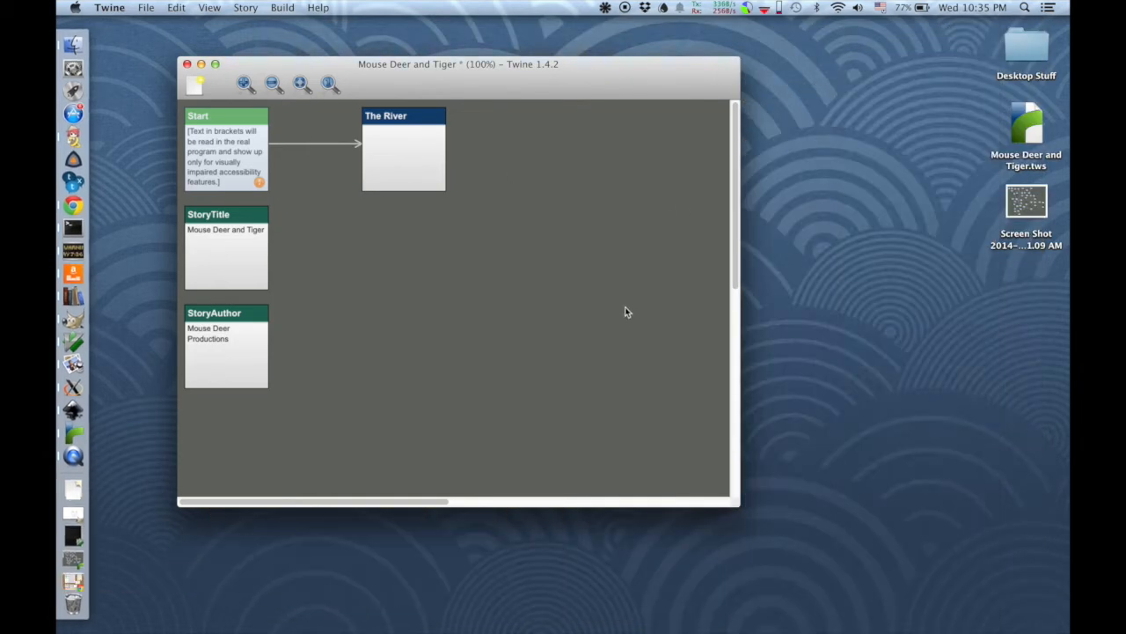
pyautogui.moveTo(738, 505); pyautogui.dragTo(952, 567)
pyautogui.moveTo(385, 151); pyautogui.dragTo(357, 148)
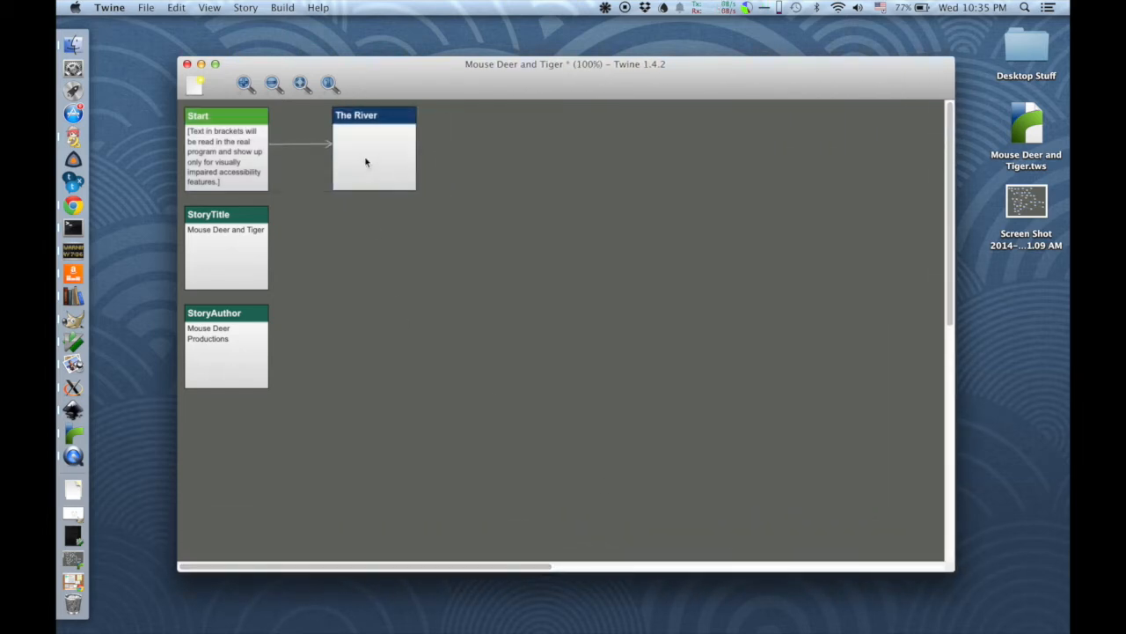
# Step: Write "[Scene: A jungle with a river running through it. Mouse Deer is drinking from the river.]" in The River passage
pyautogui.doubleClick(368, 162)
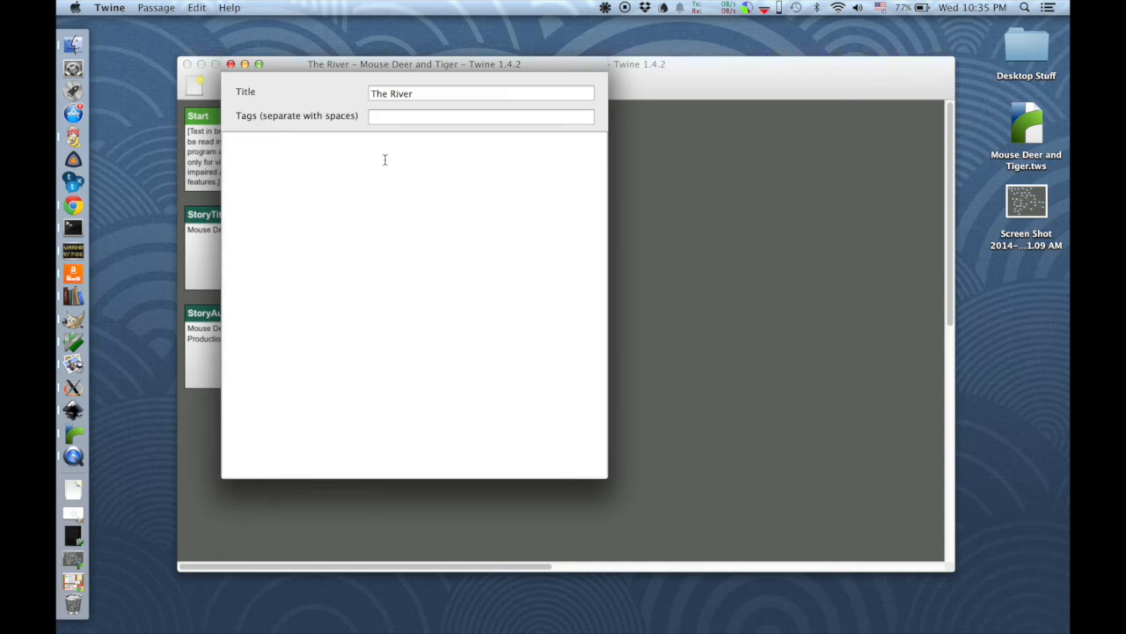
pyautogui.click(385, 119)
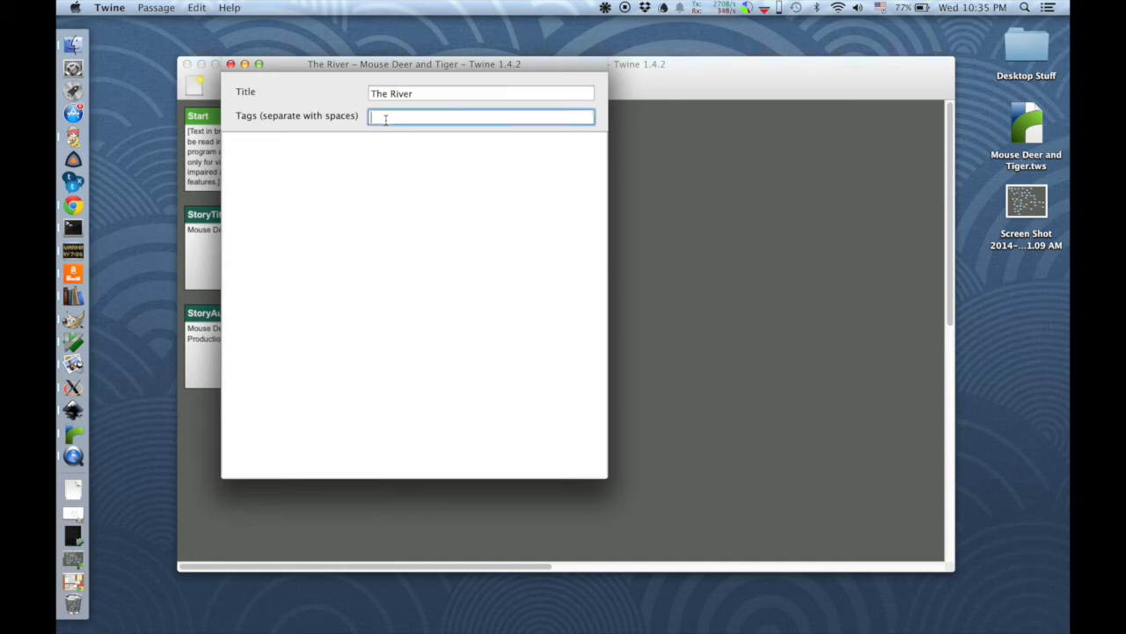
pyautogui.click(469, 231)
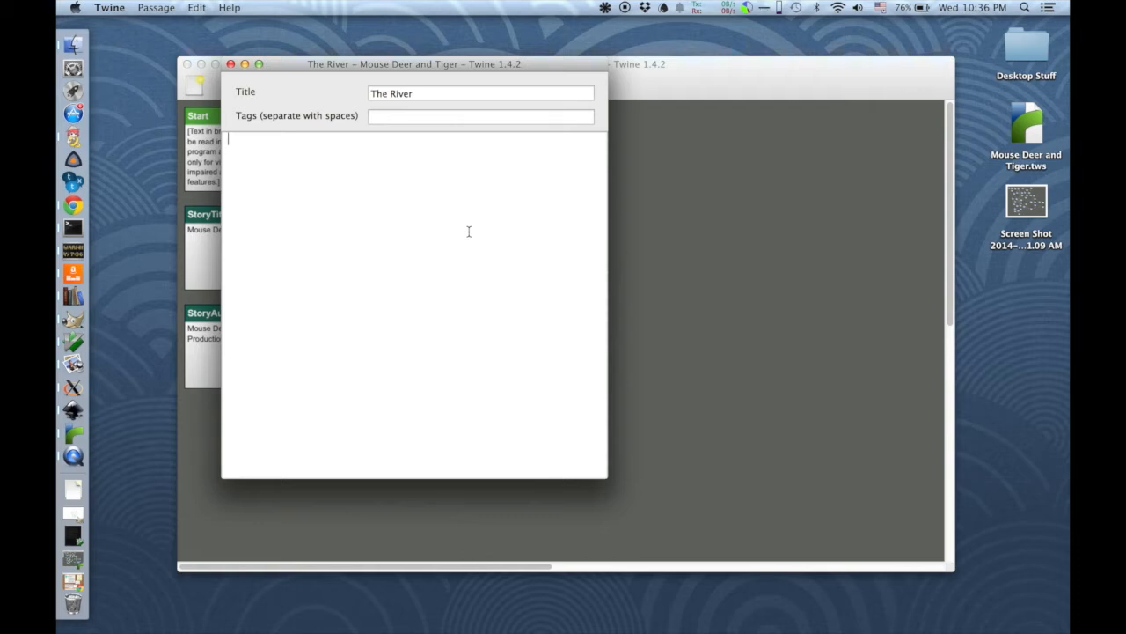
pyautogui.write('T')
pyautogui.press('BackSpace')
pyautogui.write('[')
pyautogui.write('Scene: A jungle with a river running through it. Mouse Deer is drinking from the river.]')
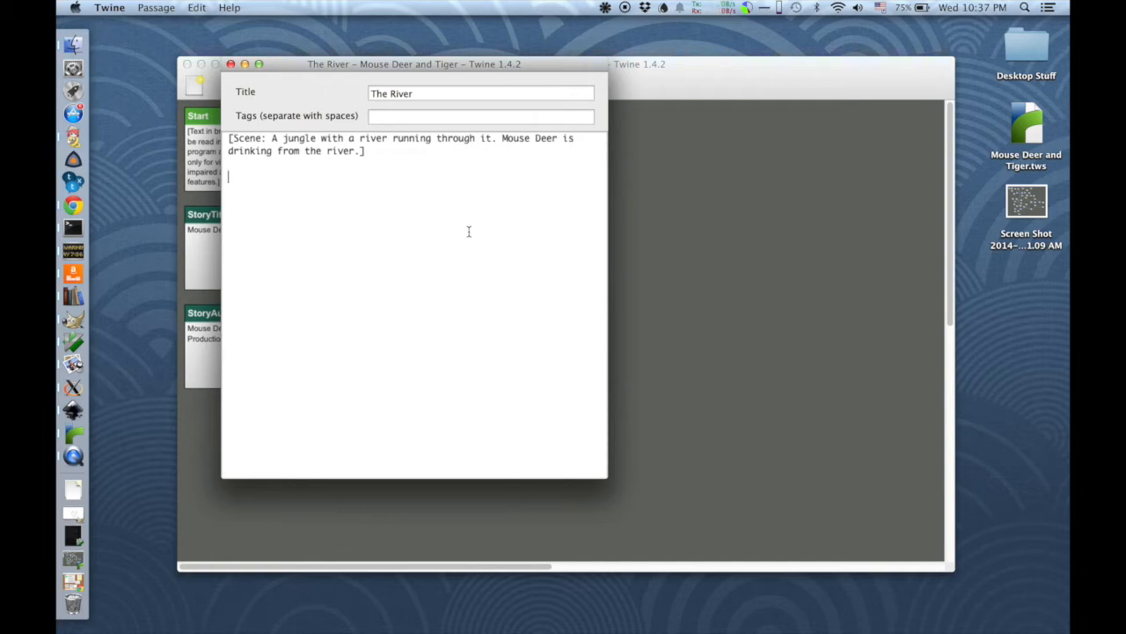
# Step: Add the speaker name "''Mouse Deer''" below the scene description, and close The River passage once its script is written
pyautogui.write("''Mouse Deer''")
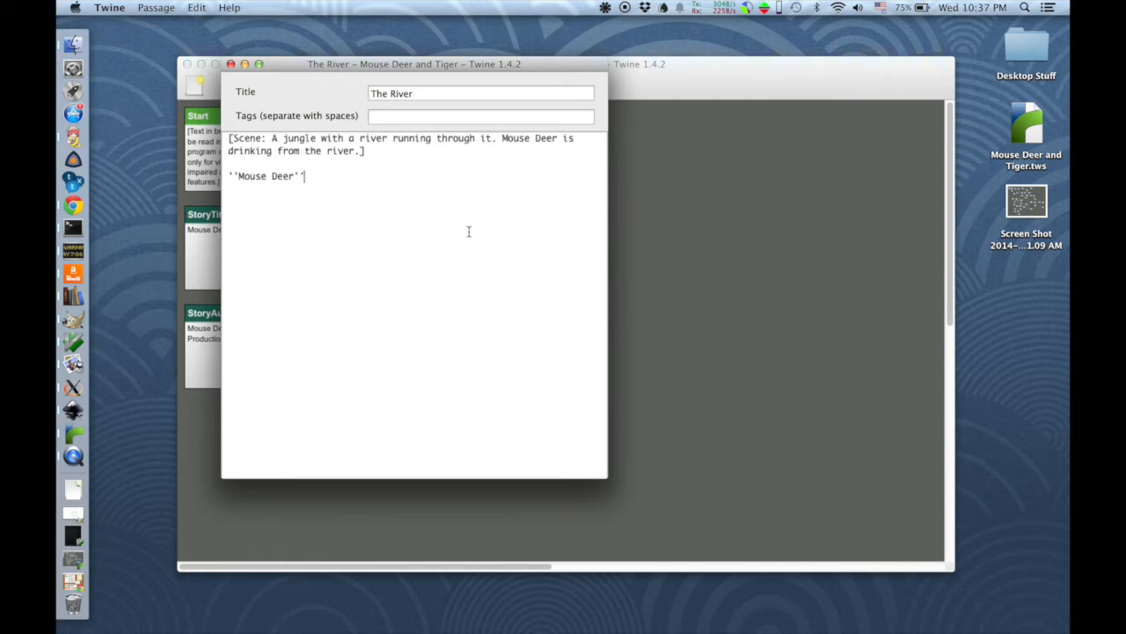
pyautogui.press('Return')
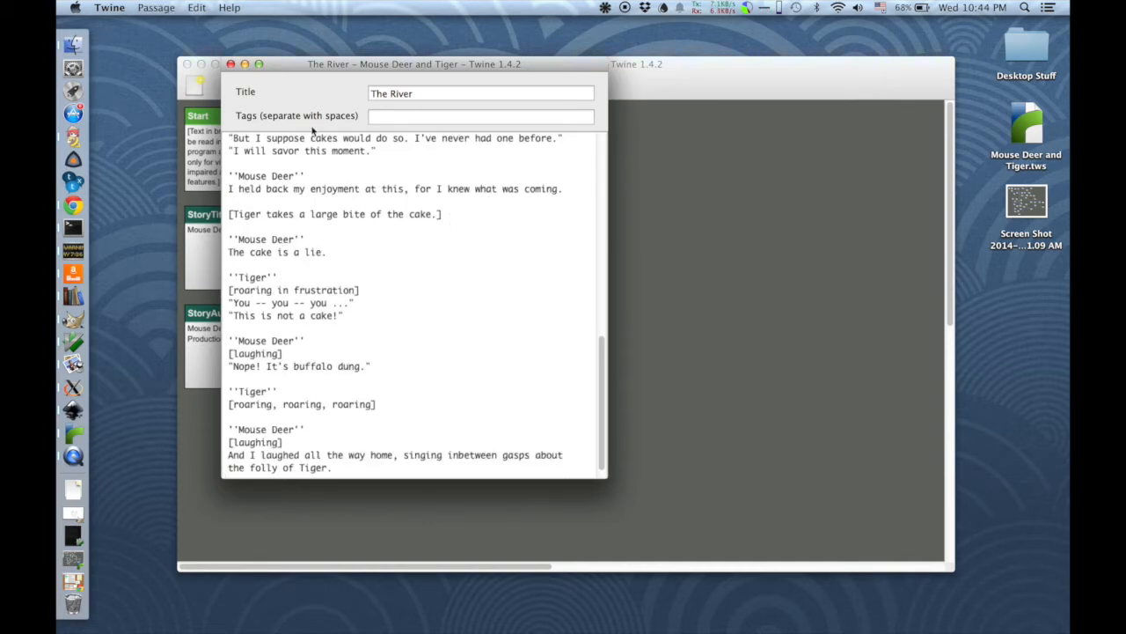
pyautogui.click(231, 64)
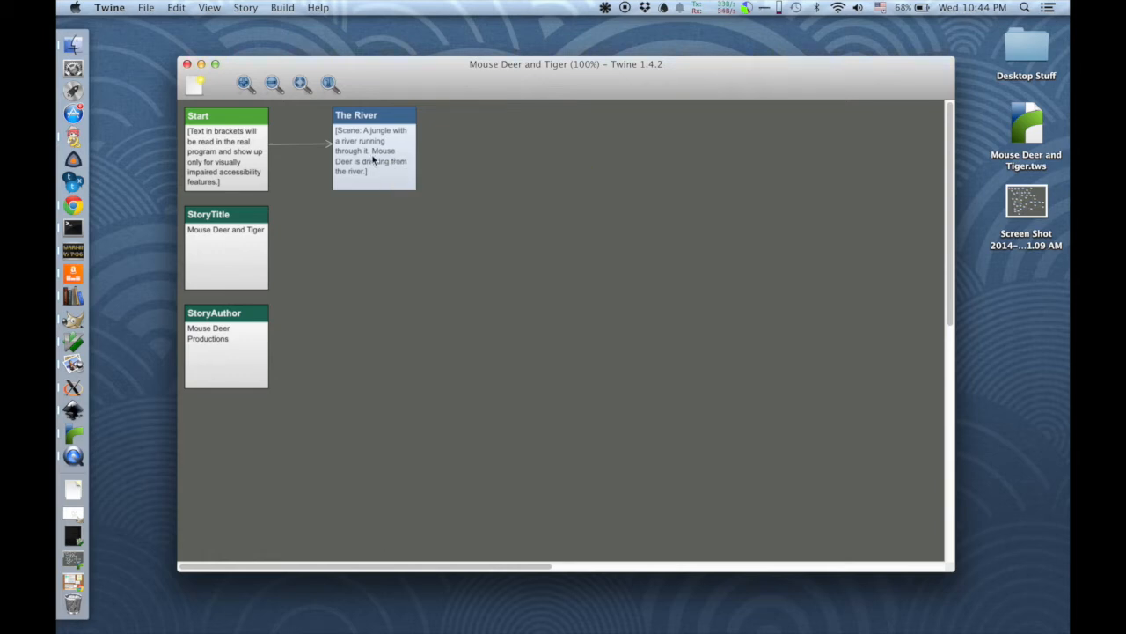
# Step: Reopen The River passage and insert blank lines above Mouse Deer's line "You can't eat me! The King will kill you."
pyautogui.doubleClick(373, 159)
pyautogui.click(365, 176)
pyautogui.scroll(-1, 396, 189)
pyautogui.scroll(1, 431, 201)
pyautogui.click(449, 205)
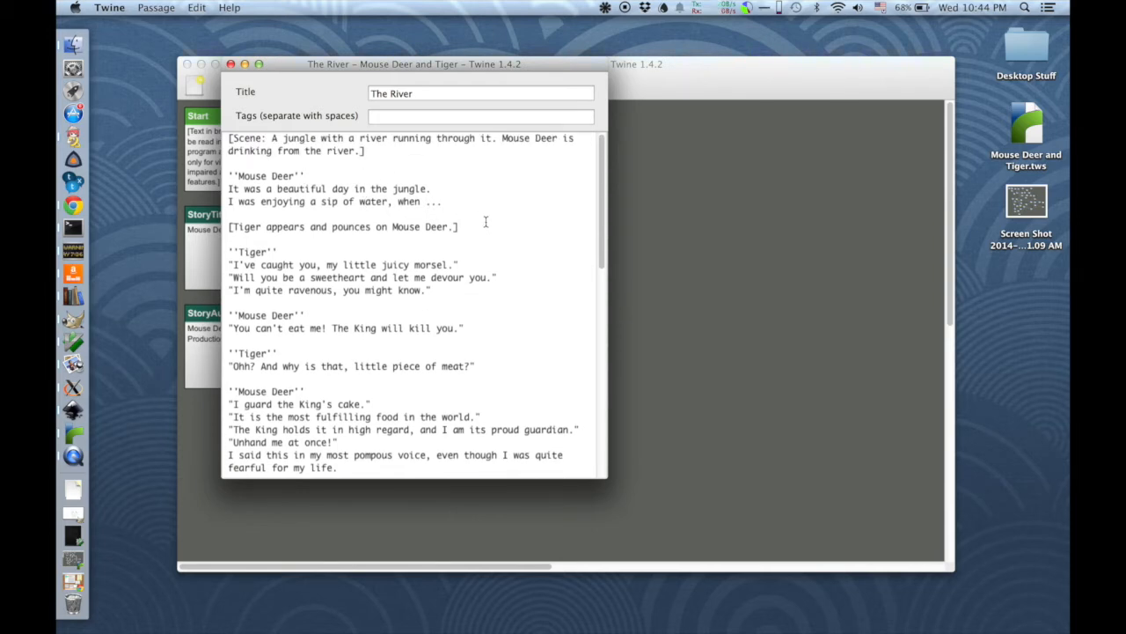
pyautogui.click(485, 220)
pyautogui.click(488, 205)
pyautogui.press('Down')
pyautogui.press('Down')
pyautogui.press('Down')
pyautogui.press('Down')
pyautogui.press('Down')
pyautogui.press('Down')
pyautogui.press('Down')
pyautogui.press('Down')
pyautogui.press('Down')
pyautogui.press('Down')
pyautogui.press('Up')
pyautogui.press('Down')
pyautogui.press('Down')
pyautogui.press('Up')
pyautogui.press('Up')
pyautogui.press('Up')
pyautogui.press('Down')
pyautogui.press('Down')
pyautogui.press('Return')
pyautogui.press('Return')
pyautogui.press('Up')
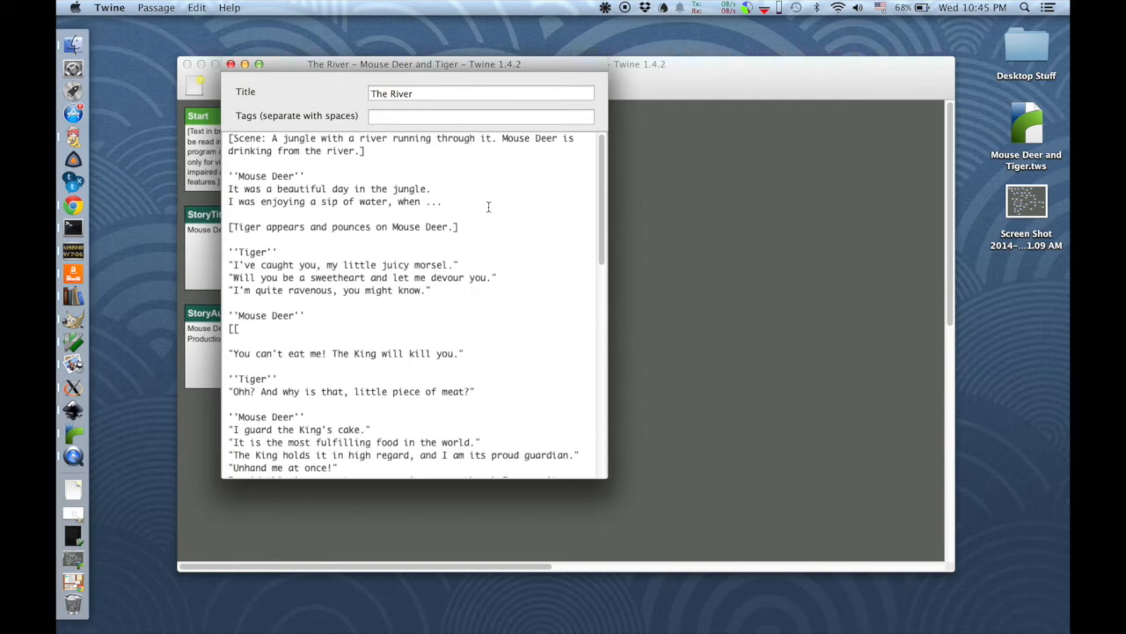
# Step: Insert a blank line between the Mouse Deer speaker name and the start of the new link
pyautogui.write('I')
pyautogui.press('BackSpace')
pyautogui.press('BackSpace')
pyautogui.press('BackSpace')
pyautogui.press('Return')
pyautogui.write('[[')
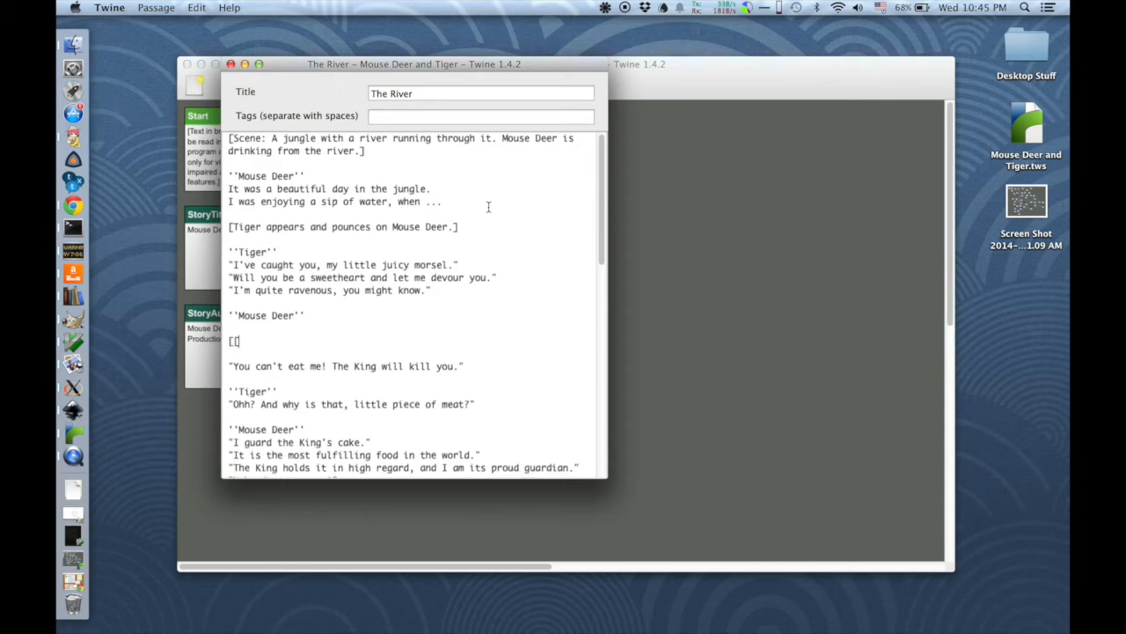
pyautogui.press('BackSpace')
pyautogui.press('BackSpace')
pyautogui.press('BackSpace')
pyautogui.press('Return')
# Step: Write the choice link's display text as "I decide to tell Tiger about the buffalo herd nearby."
pyautogui.write('[[I decide to tell')
pyautogui.write('Triger')
pyautogui.press('BackSpace')
pyautogui.press('BackSpace')
pyautogui.press('BackSpace')
pyautogui.press('BackSpace')
pyautogui.press('BackSpace')
pyautogui.write('iger about the bufalo')
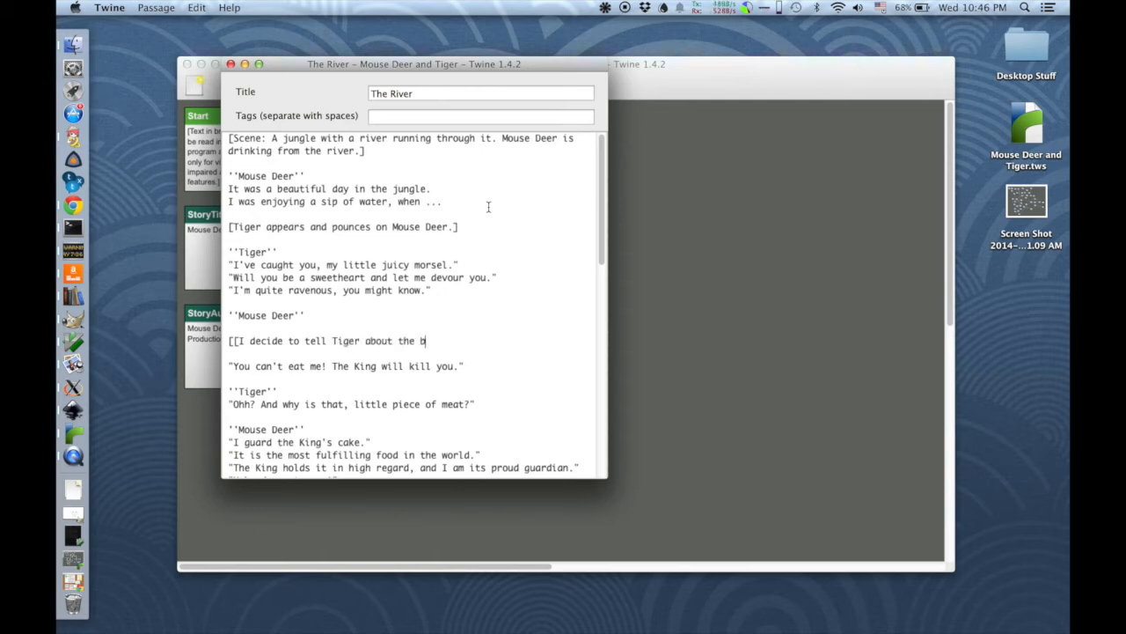
pyautogui.press('BackSpace')
pyautogui.press('BackSpace')
pyautogui.press('BackSpace')
pyautogui.write('falo herd on the other sid')
pyautogui.press('BackSpace')
pyautogui.press('BackSpace')
pyautogui.press('BackSpace')
pyautogui.press('BackSpace')
pyautogui.press('BackSpace')
pyautogui.press('BackSpace')
pyautogui.press('BackSpace')
pyautogui.press('BackSpace')
pyautogui.press('BackSpace')
pyautogui.press('BackSpace')
pyautogui.press('BackSpace')
pyautogui.press('BackSpace')
pyautogui.press('BackSpace')
pyautogui.press('BackSpace')
pyautogui.press('BackSpace')
pyautogui.press('BackSpace')
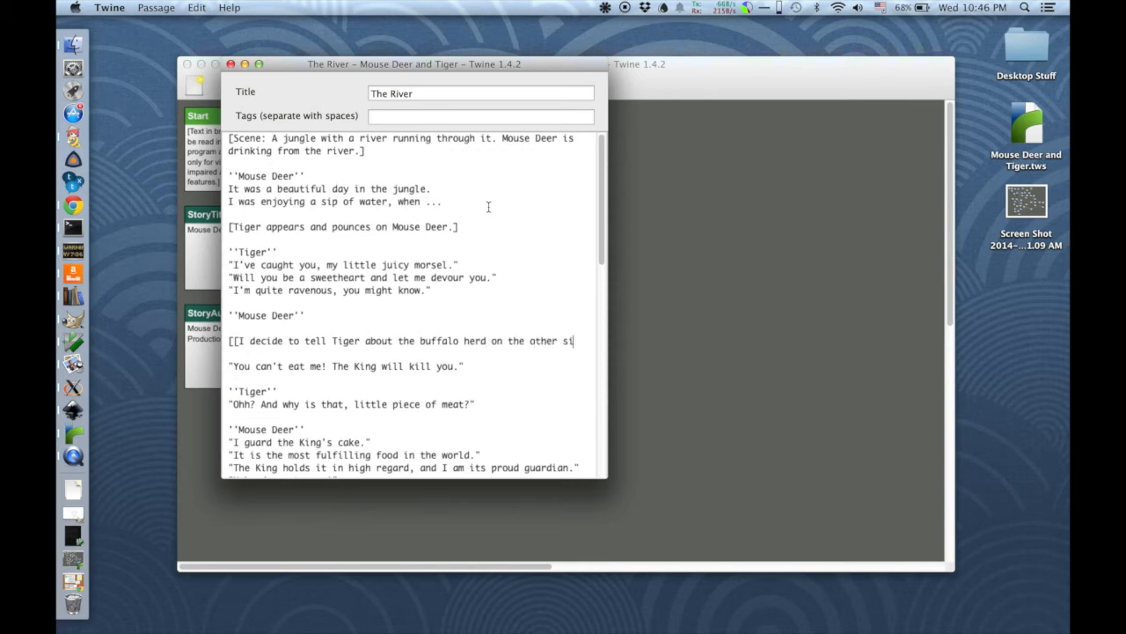
pyautogui.write('nearby.|')
# Step: Point the choice link to a passage named "Tell About Buffalo Herd" and complete its closing brackets
pyautogui.press('BackSpace')
pyautogui.write('|')
pyautogui.write('Tell About B')
pyautogui.write('uffalo')
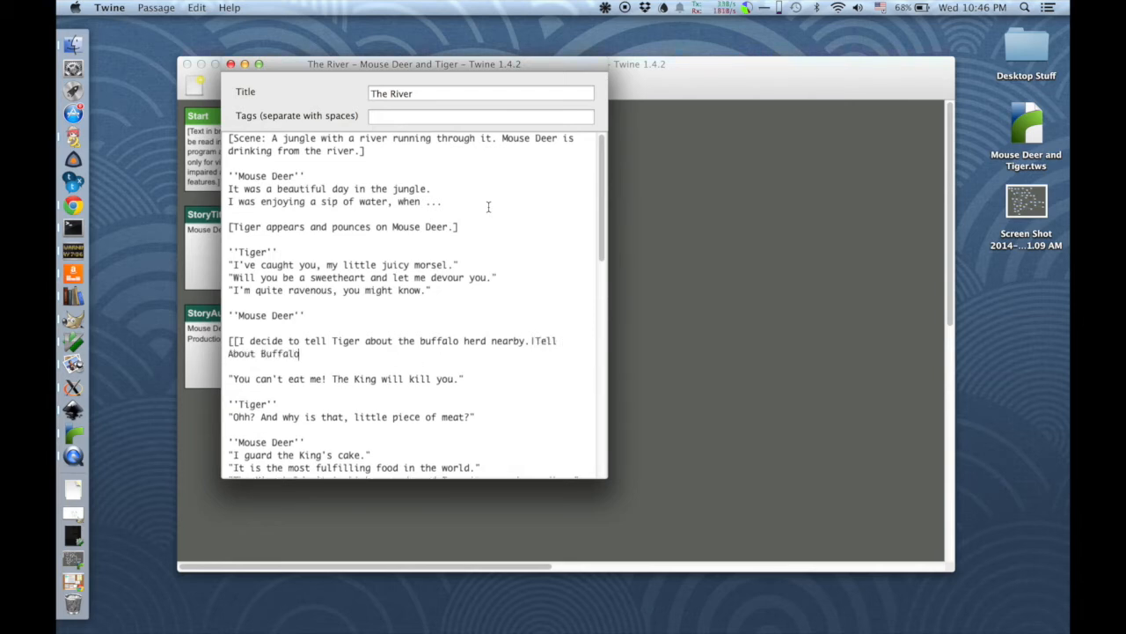
pyautogui.write(' Herd]]')
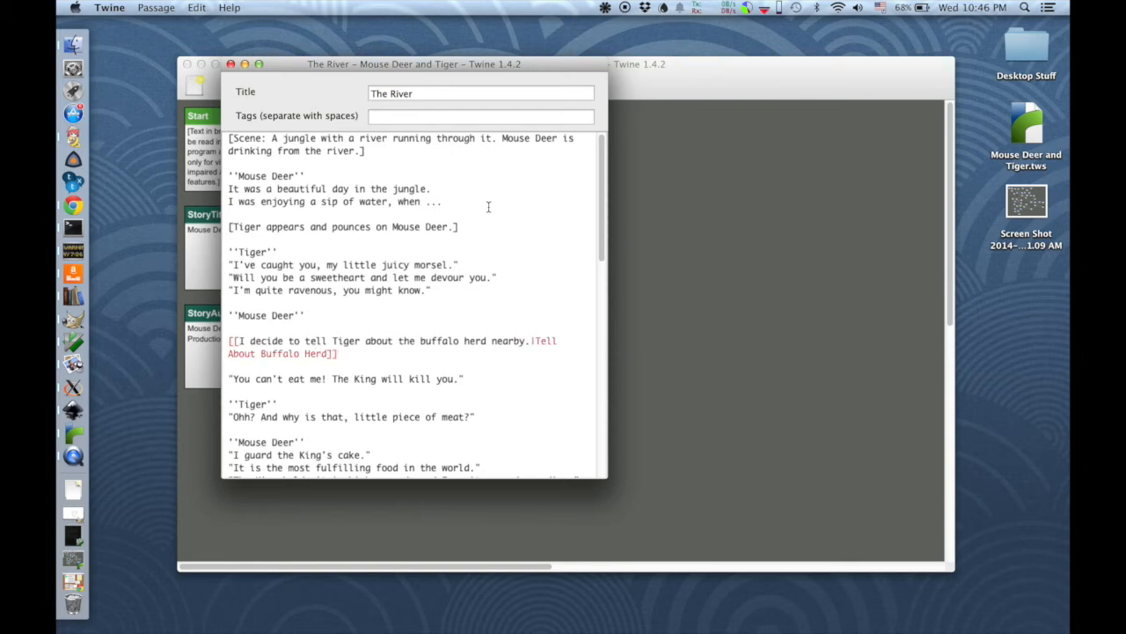
# Step: Add a second choice link reading "I tell Tiger about the River Cake." that points to a passage named "Tell About River Cake"
pyautogui.press('Return')
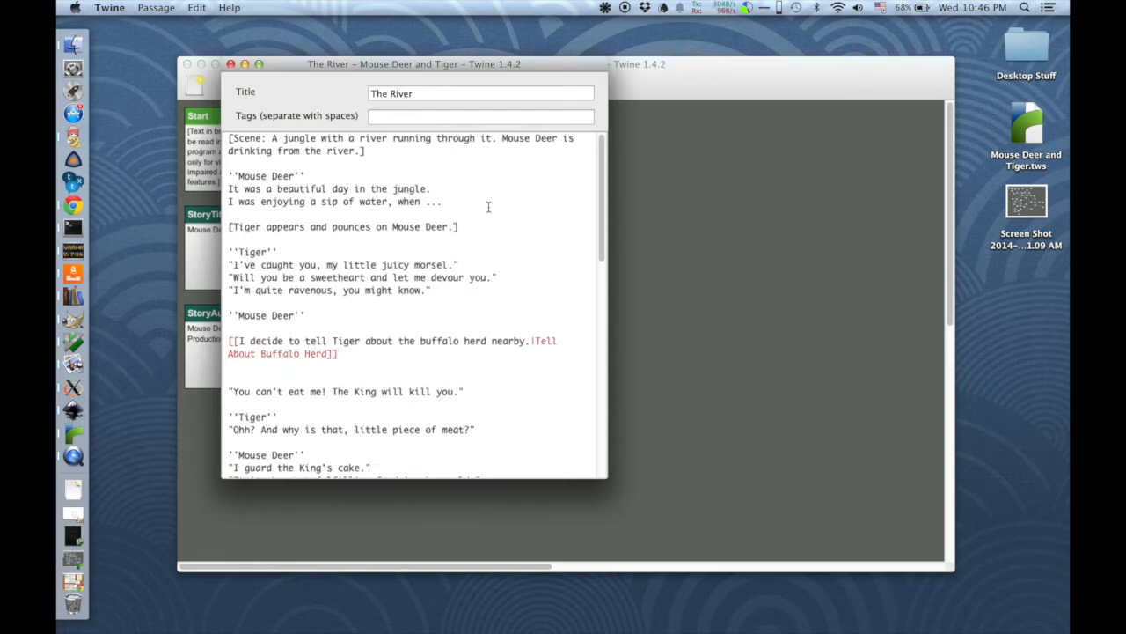
pyautogui.write('[[')
pyautogui.write('I tell Tiger about the River Cake')
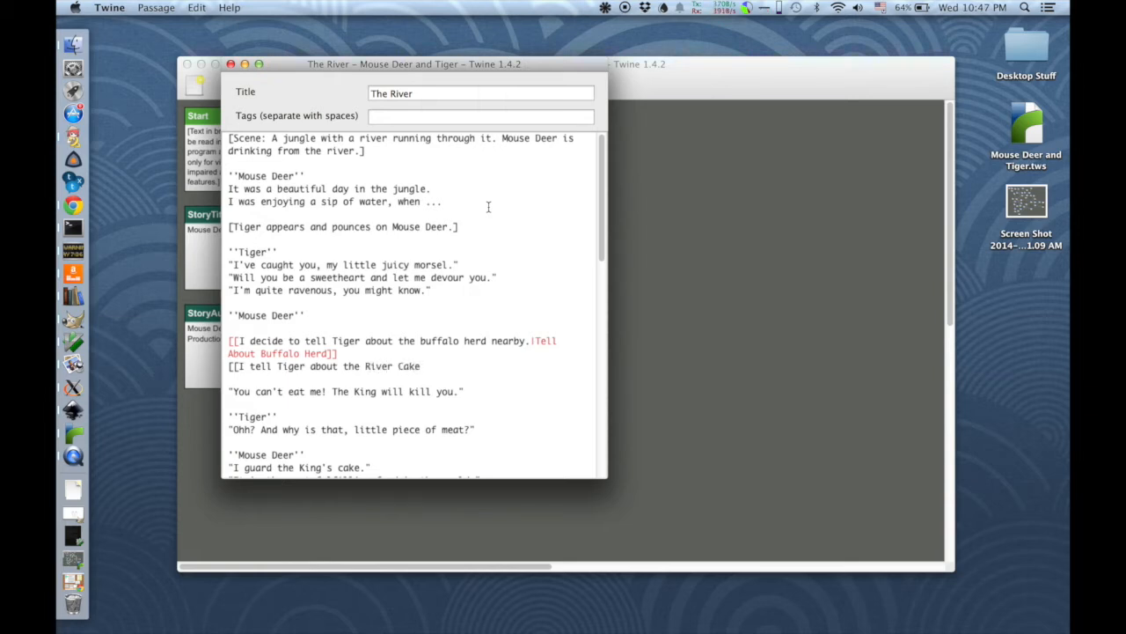
pyautogui.write('.|Tell About River Co')
pyautogui.write('ke]]')
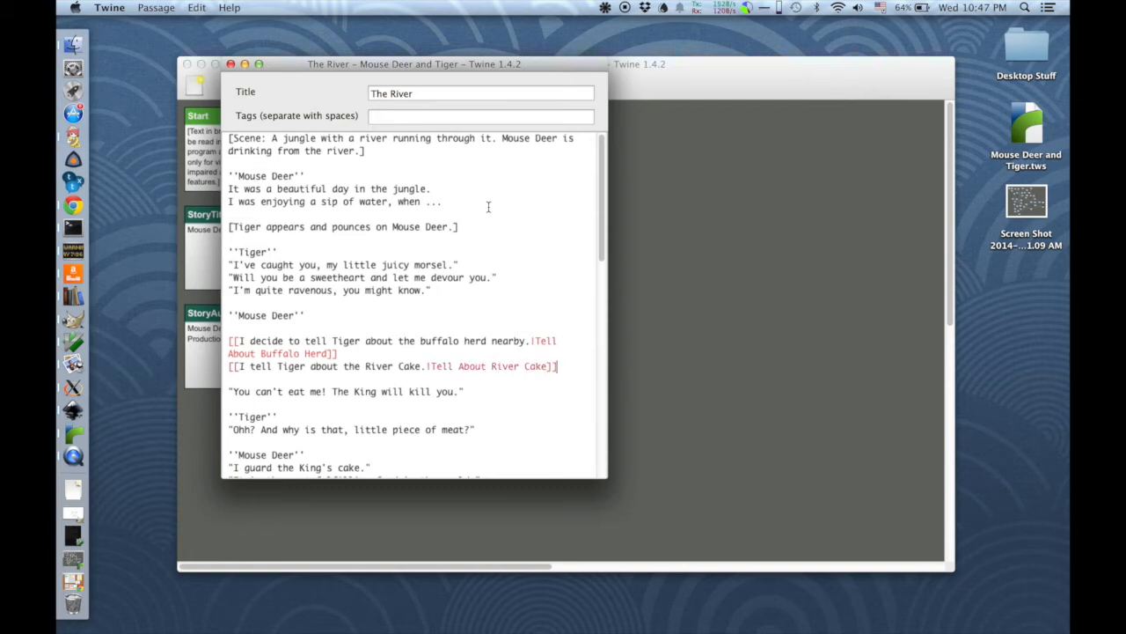
# Step: Add a third choice link reading "I tell Tiger that the King will kill him." that points to a passage named "Tell About King Threat"
pyautogui.press('Return')
pyautogui.write('[[I t')
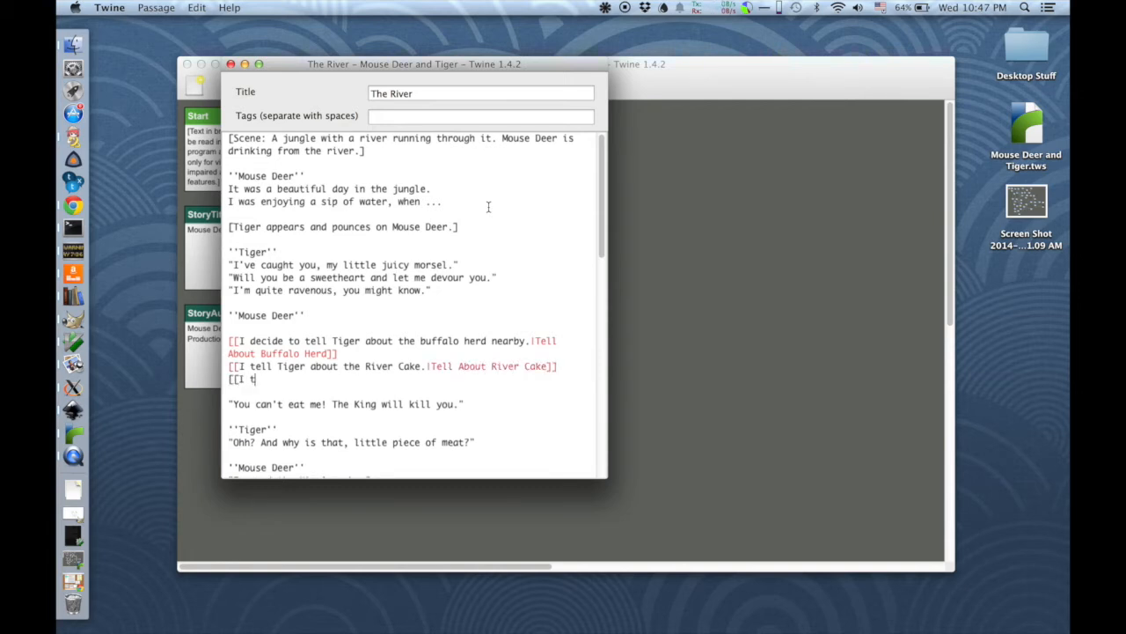
pyautogui.write('ell Tiger that the King wi')
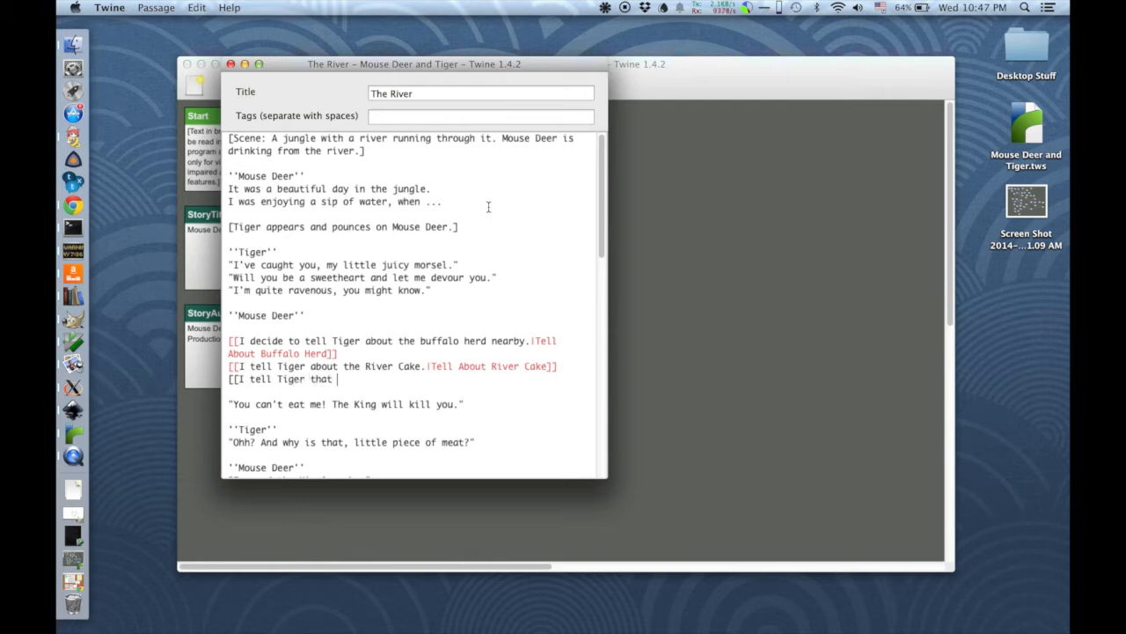
pyautogui.press('BackSpace')
pyautogui.press('BackSpace')
pyautogui.write('is')
pyautogui.press('BackSpace')
pyautogui.press('BackSpace')
pyautogui.write('will kill him')
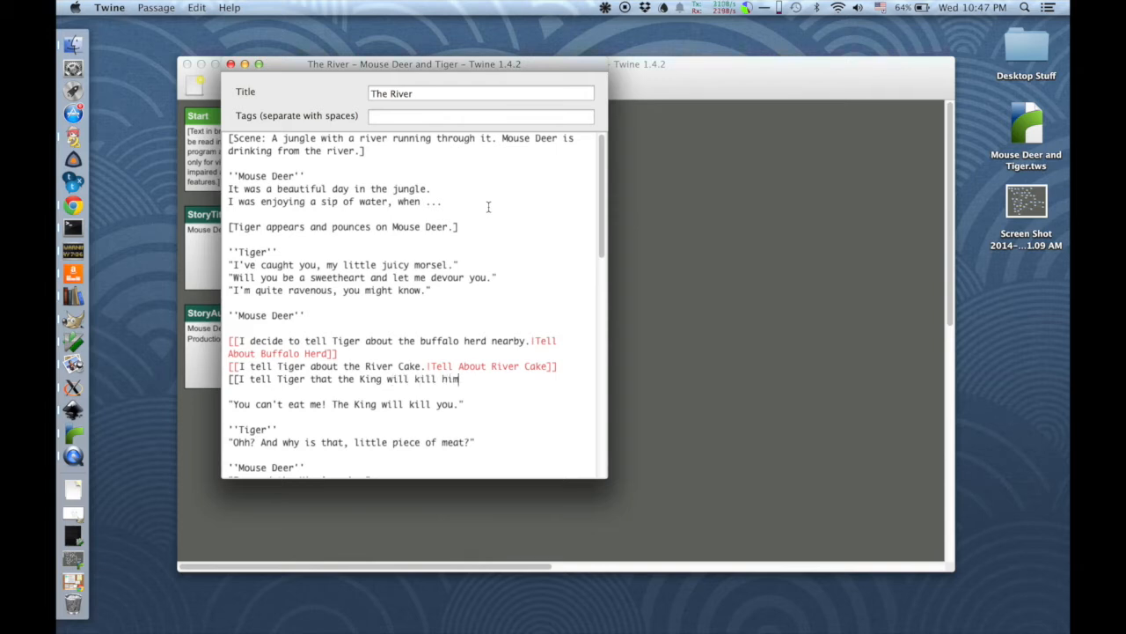
pyautogui.write('.|Tell About King Threa')
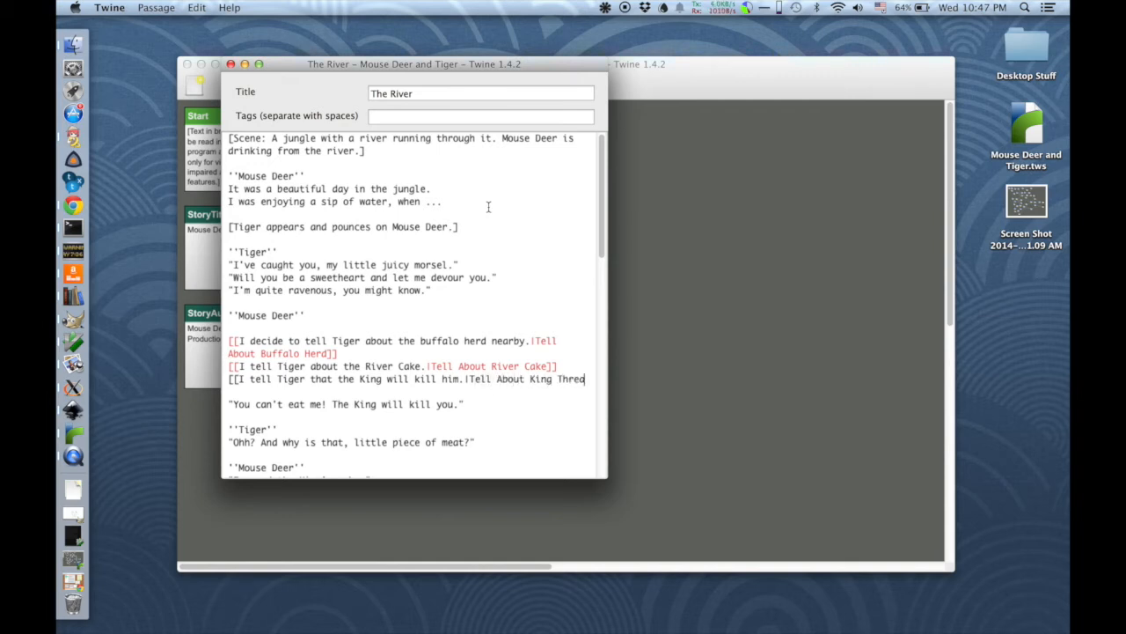
pyautogui.write('t]]')
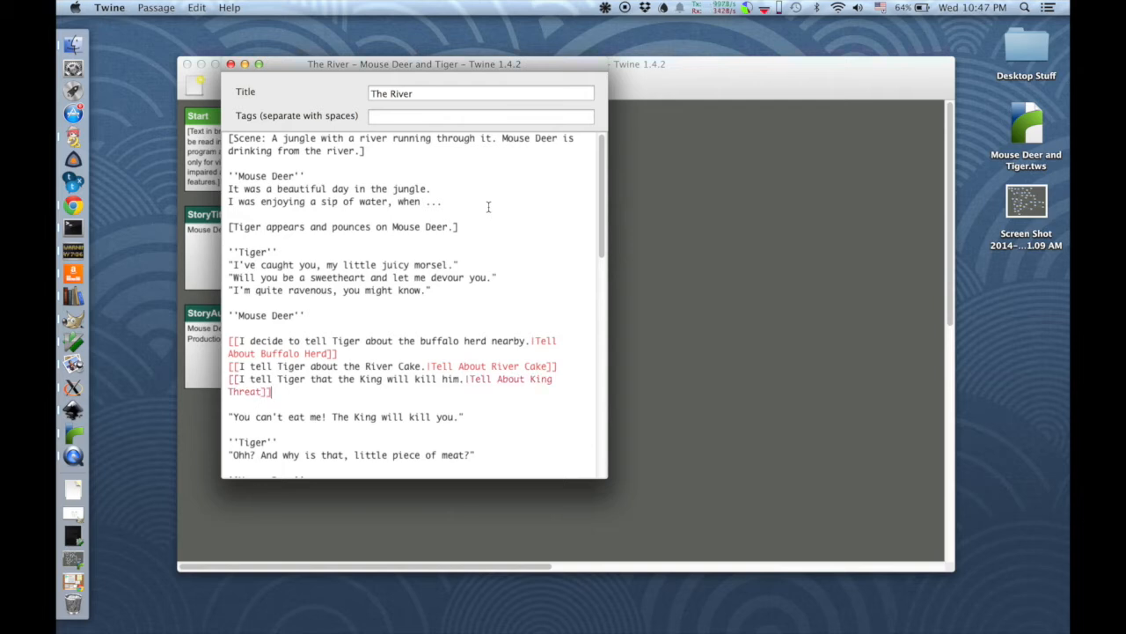
# Step: Cut the remaining story text below the three links, from "You can't eat me! The King will kill you." through the passage's end
pyautogui.press('Down')
pyautogui.press('Down')
pyautogui.hotkey('shift', 'Down')
pyautogui.hotkey('shift', 'Down')
pyautogui.hotkey('shift', 'Down')
pyautogui.hotkey('shift', 'Down')
pyautogui.hotkey('shift', 'Down')
pyautogui.hotkey('shift', 'Down')
pyautogui.hotkey('shift', 'Down')
pyautogui.hotkey('shift', 'Down')
pyautogui.hotkey('shift', 'Down')
pyautogui.hotkey('shift', 'Down')
pyautogui.hotkey('shift', 'Down')
pyautogui.hotkey('shift', 'Down')
pyautogui.hotkey('shift', 'Down')
pyautogui.hotkey('shift', 'Down')
pyautogui.hotkey('shift', 'Down')
pyautogui.hotkey('shift', 'Down')
pyautogui.hotkey('shift', 'Down')
pyautogui.hotkey('shift', 'Down')
pyautogui.hotkey('shift', 'Down')
pyautogui.hotkey('shift', 'Down')
pyautogui.hotkey('shift', 'Down')
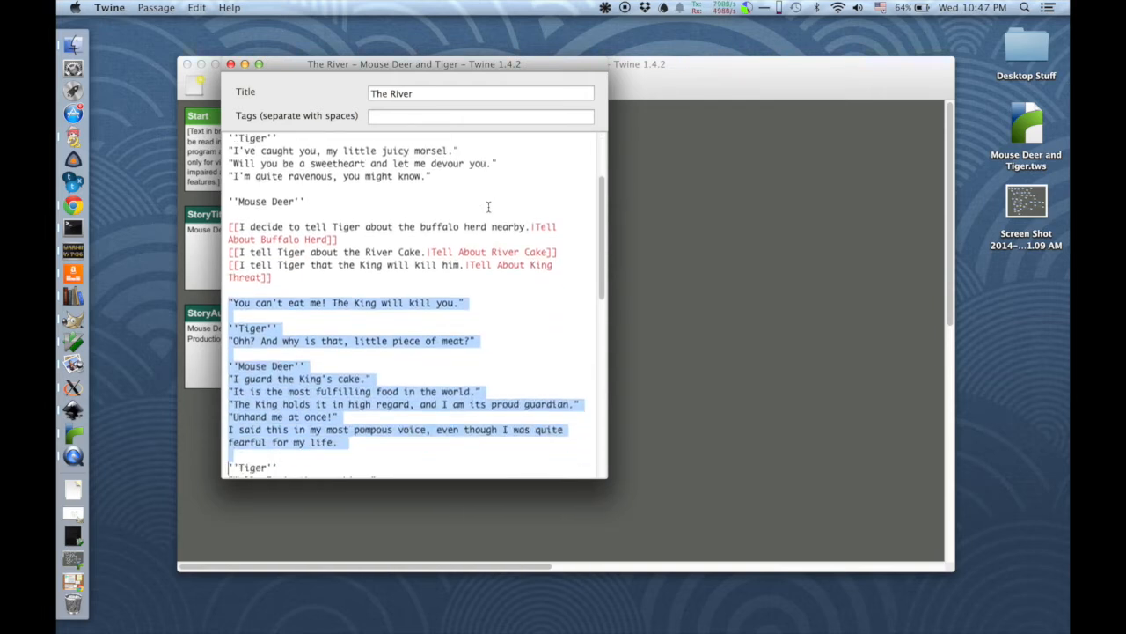
pyautogui.hotkey('shift', 'Down')
pyautogui.hotkey('shift', 'Down')
pyautogui.hotkey('shift', 'Down')
pyautogui.hotkey('shift', 'Down')
pyautogui.hotkey('shift', 'Down')
pyautogui.hotkey('shift', 'Down')
pyautogui.hotkey('shift', 'Down')
pyautogui.hotkey('shift', 'Down')
pyautogui.hotkey('shift', 'Down')
pyautogui.hotkey('shift', 'Down')
pyautogui.hotkey('shift', 'Down')
pyautogui.hotkey('shift', 'Down')
pyautogui.hotkey('shift', 'Down')
pyautogui.hotkey('shift', 'Down')
pyautogui.hotkey('shift', 'Down')
pyautogui.hotkey('shift', 'Down')
pyautogui.hotkey('shift', 'Down')
pyautogui.hotkey('shift', 'Down')
pyautogui.hotkey('shift', 'Down')
pyautogui.hotkey('shift', 'Down')
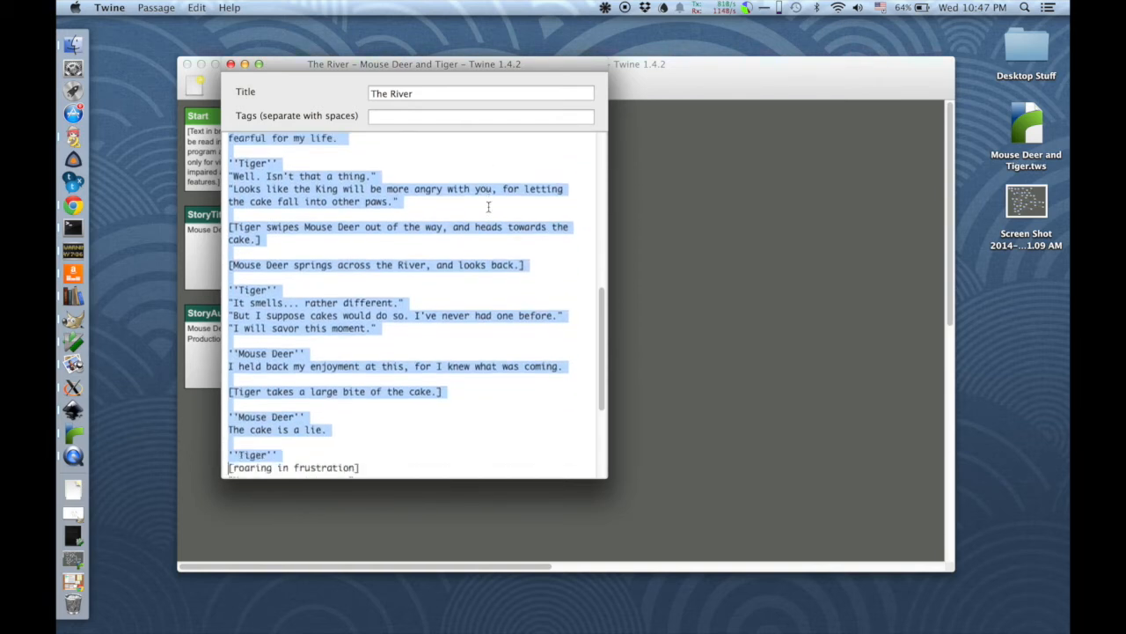
pyautogui.hotkey('shift', 'Down')
pyautogui.hotkey('shift', 'Down')
pyautogui.hotkey('shift', 'Down')
pyautogui.hotkey('shift', 'Down')
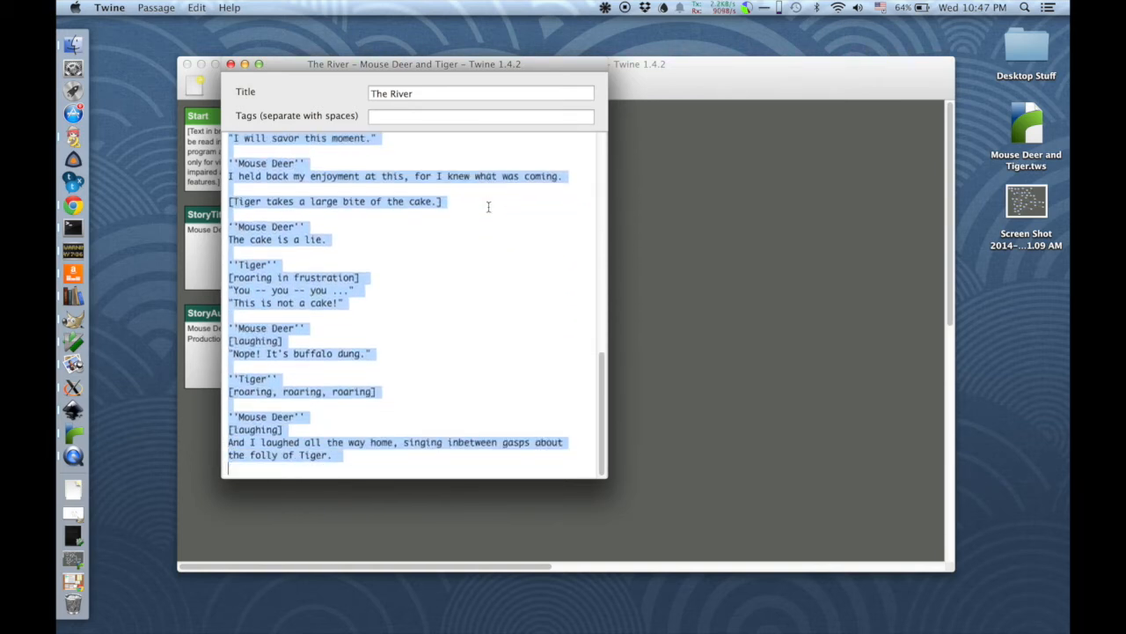
pyautogui.press('BackSpace')
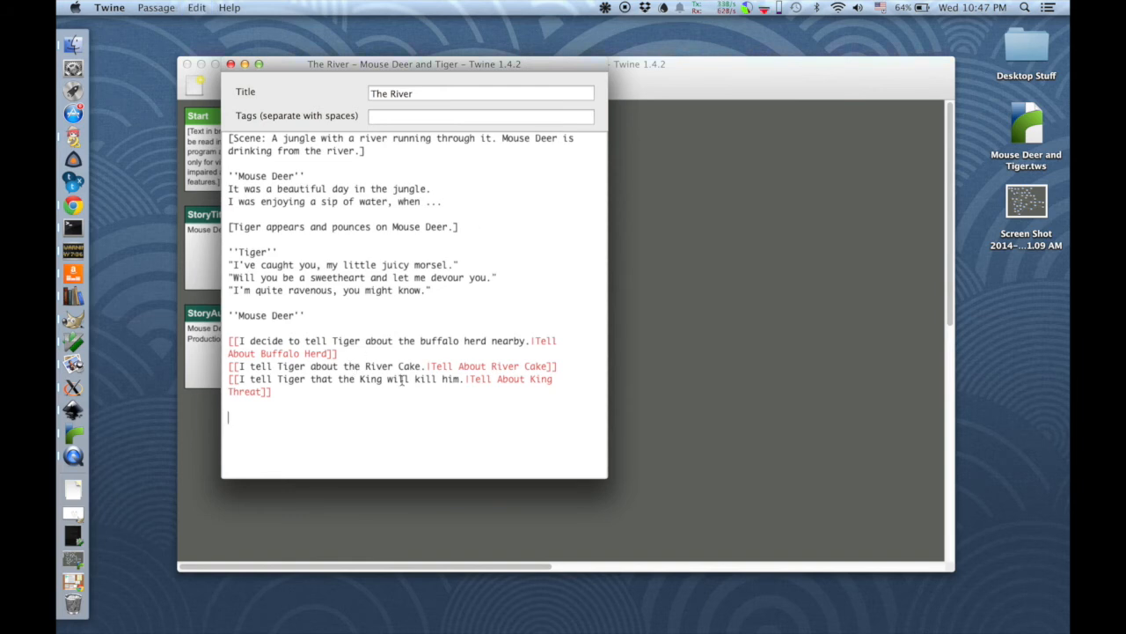
# Step: Close The River, creating the three missing linked passages, and move the Tell About River Cake passage away from its neighbours
pyautogui.press('super+w')
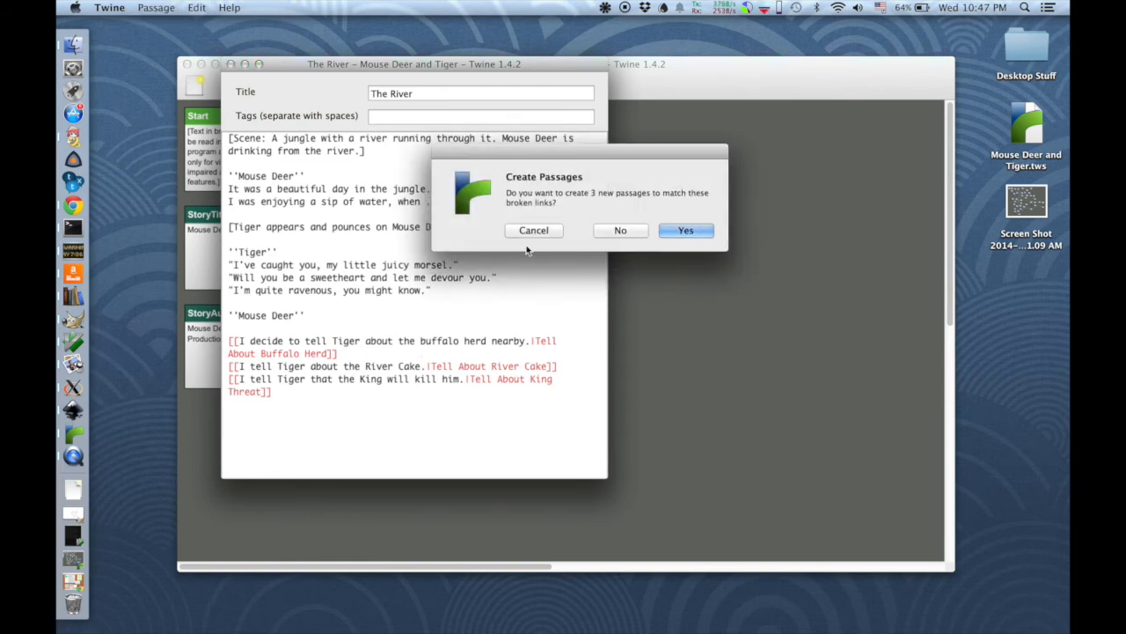
pyautogui.click(687, 229)
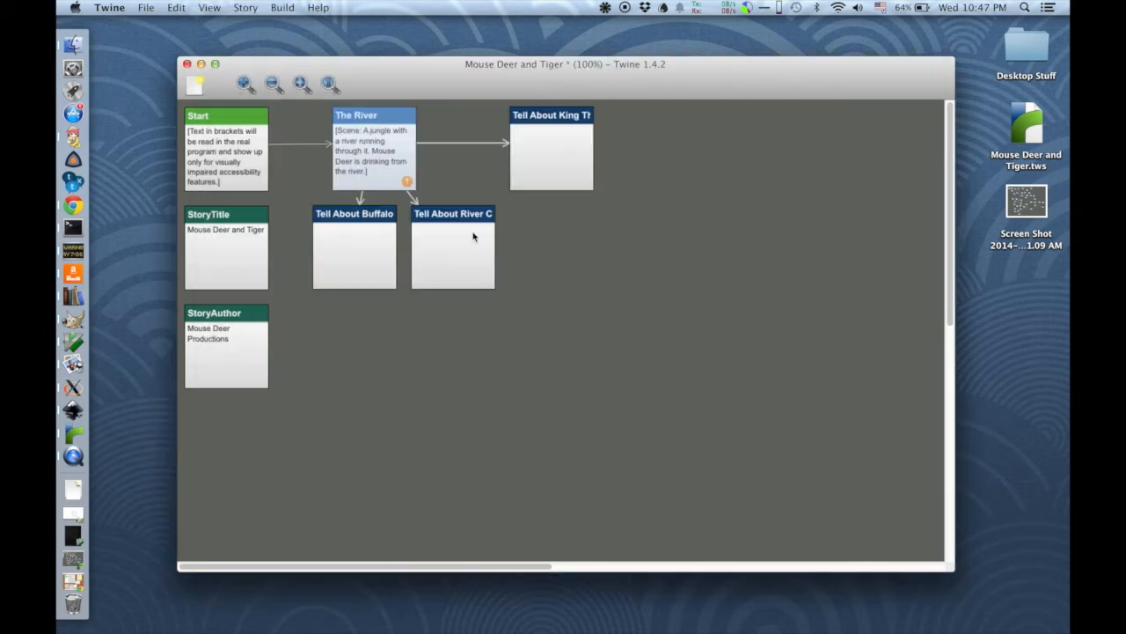
pyautogui.moveTo(462, 257); pyautogui.dragTo(497, 275)
# Step: Paste the cut story text into the Tell About River Cake passage, close it and save the story
pyautogui.doubleClick(498, 275)
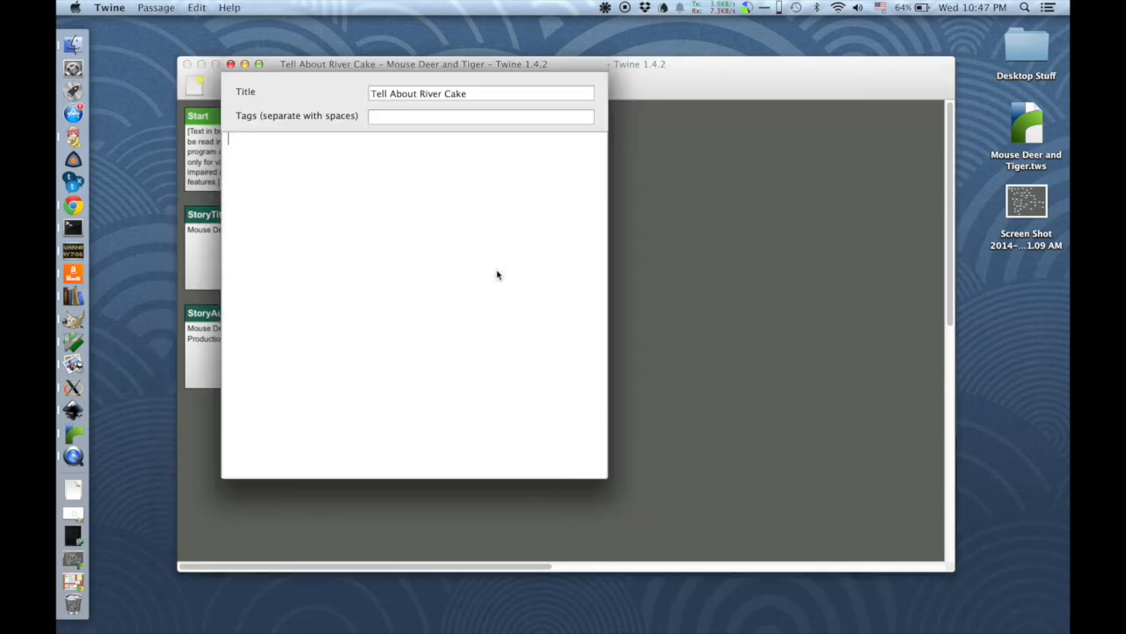
pyautogui.press('super+v')
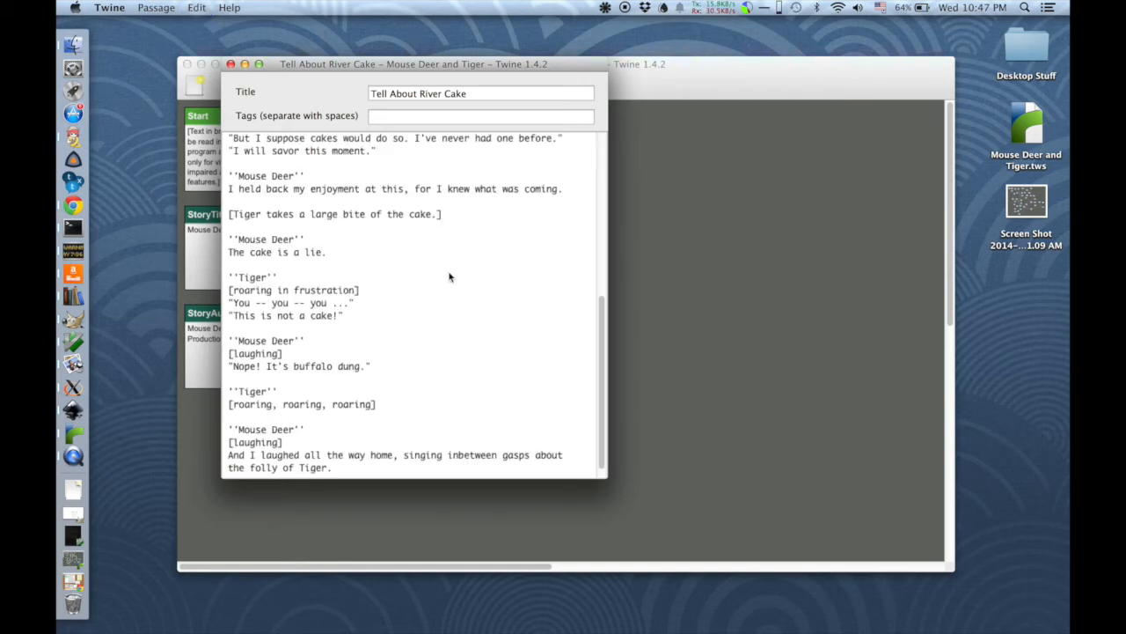
pyautogui.press('super+Up')
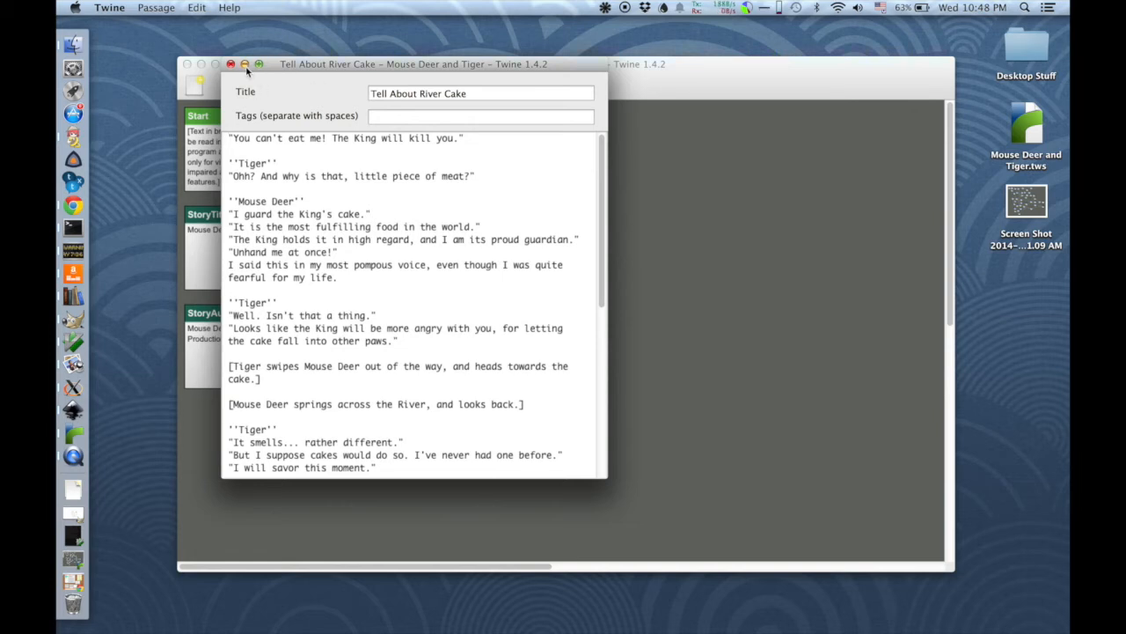
pyautogui.press('super+w')
pyautogui.press('super+s')
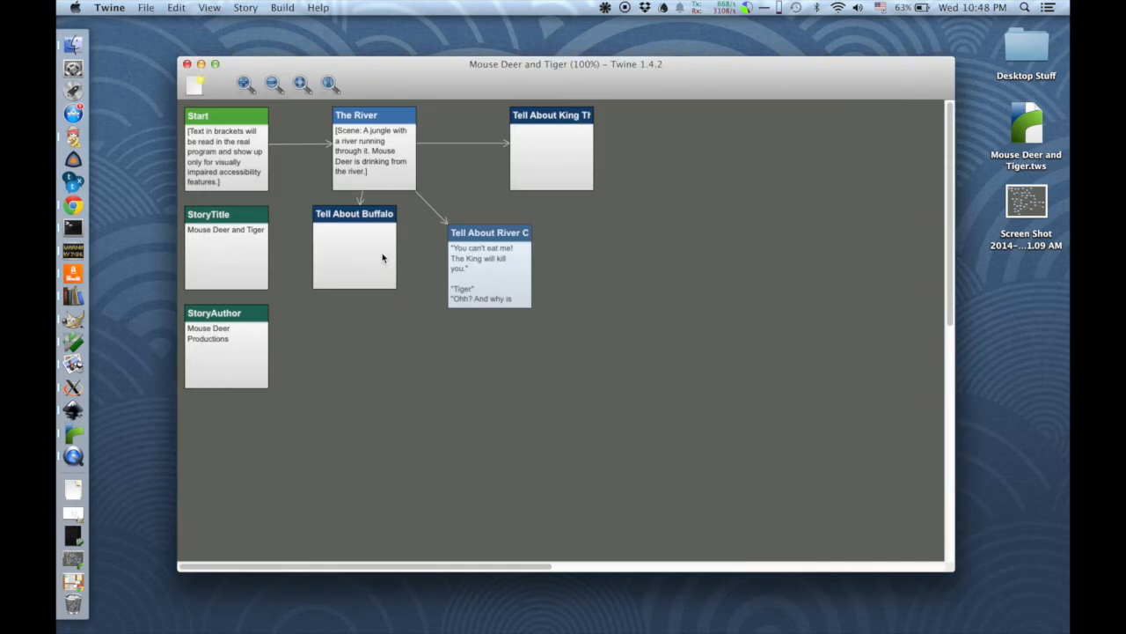
# Step: Rearrange the map so the Buffalo Herd and River Cake passages sit level below The River and the King Threat passage sits closer to it
pyautogui.click(369, 266)
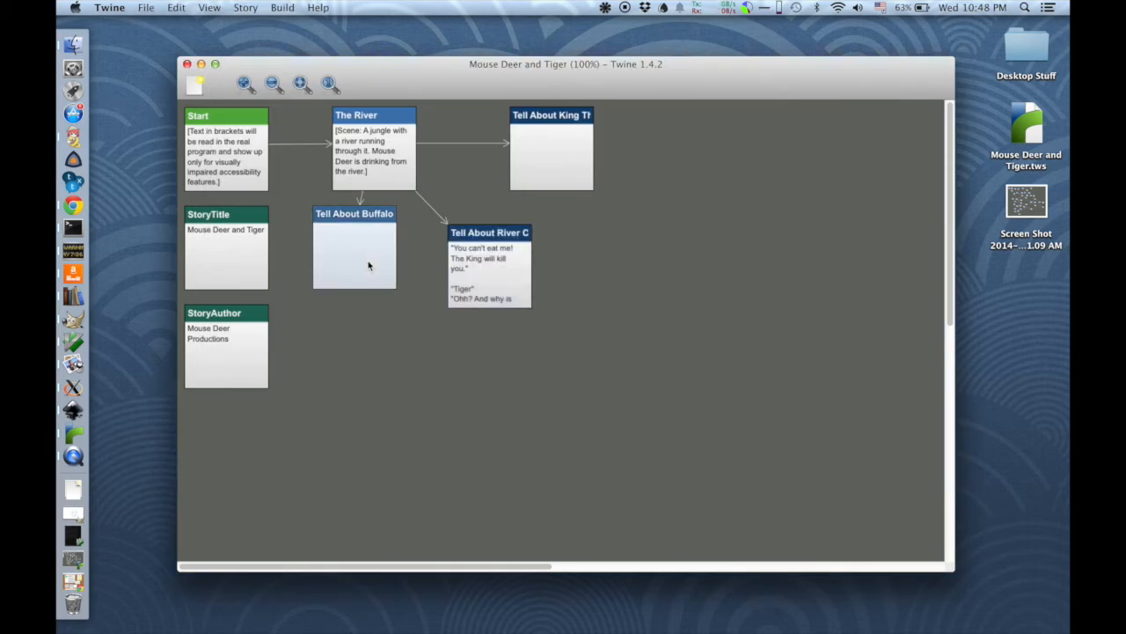
pyautogui.moveTo(369, 266); pyautogui.dragTo(370, 284)
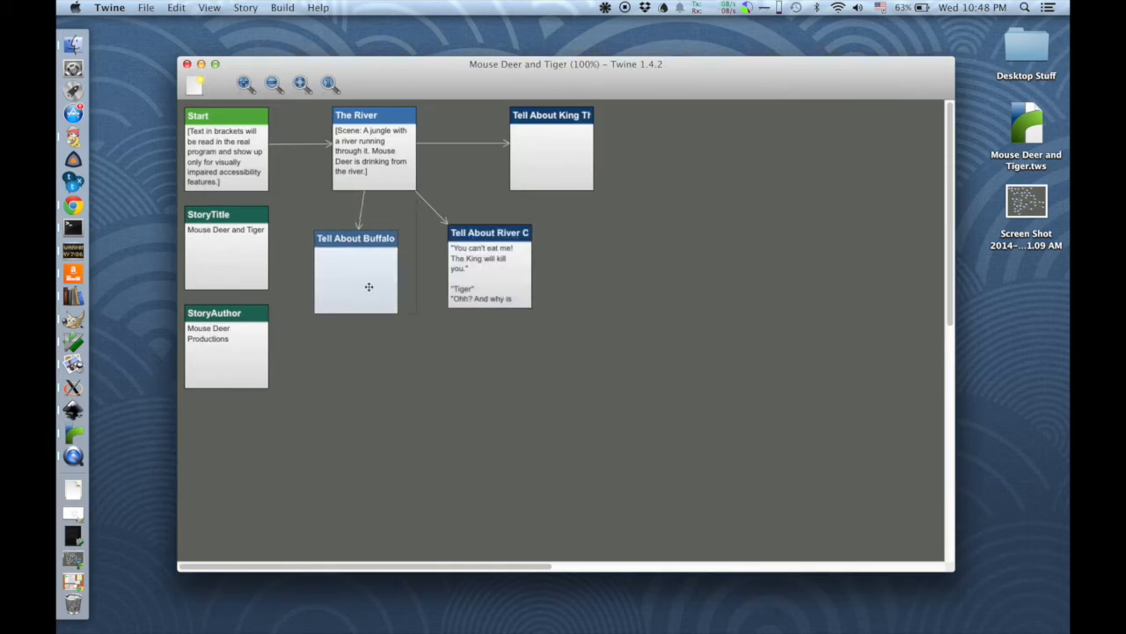
pyautogui.click(496, 289)
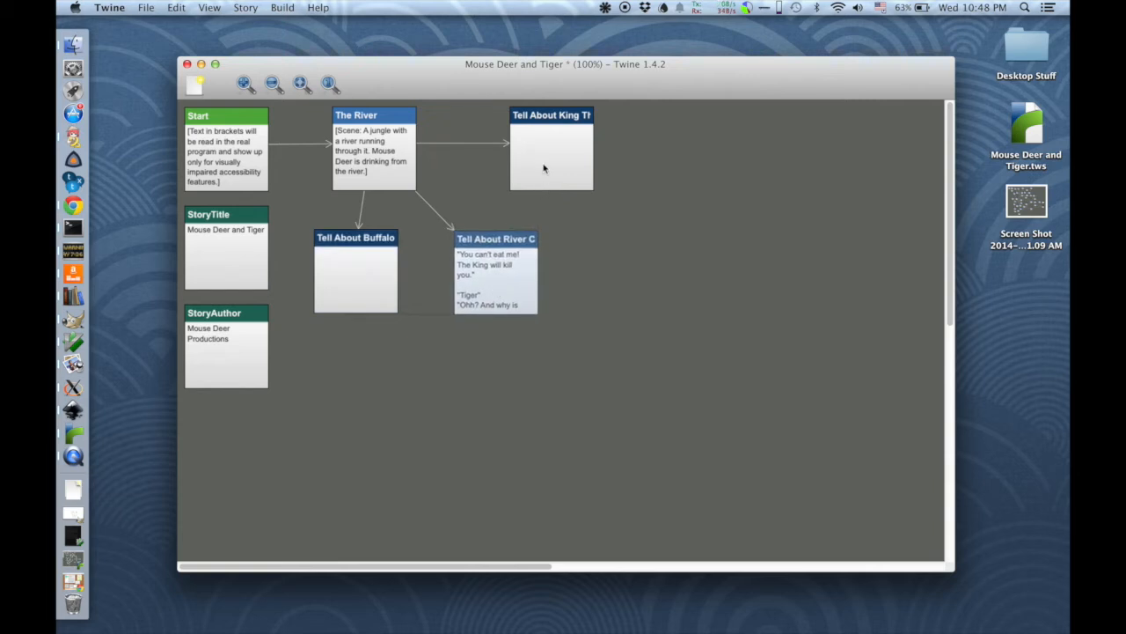
pyautogui.moveTo(543, 163); pyautogui.dragTo(521, 172)
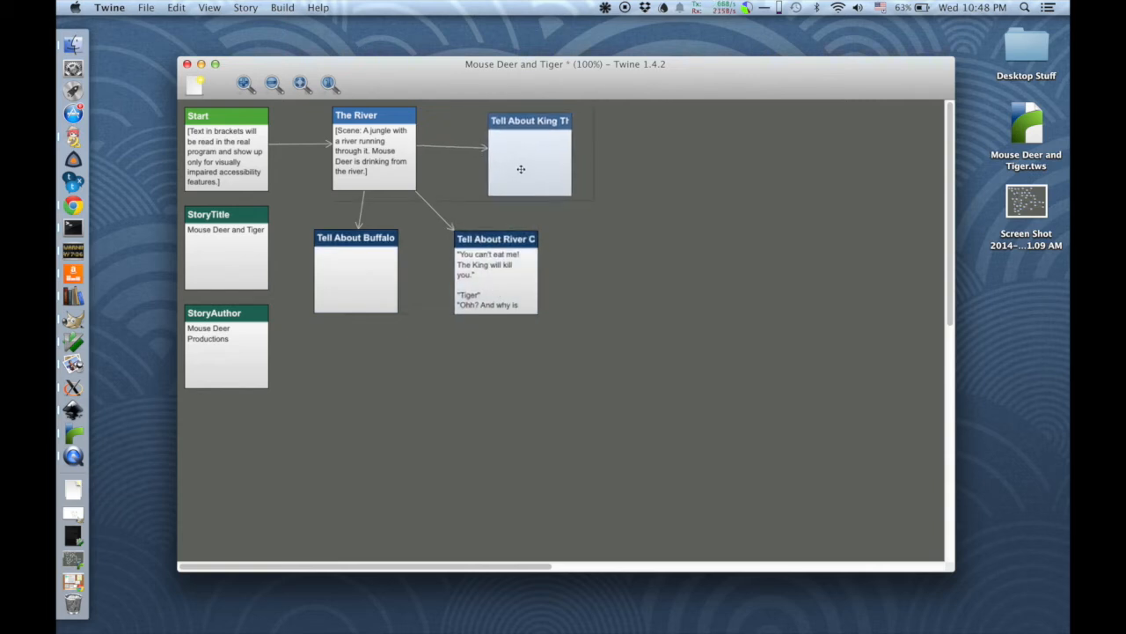
pyautogui.click(569, 229)
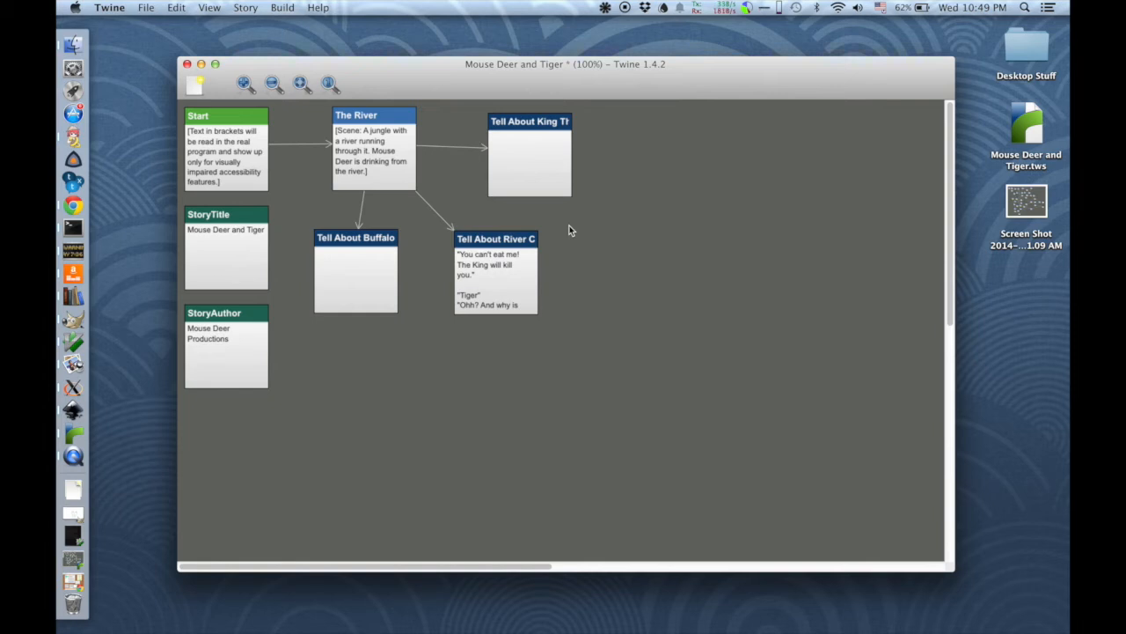
pyautogui.click(377, 284)
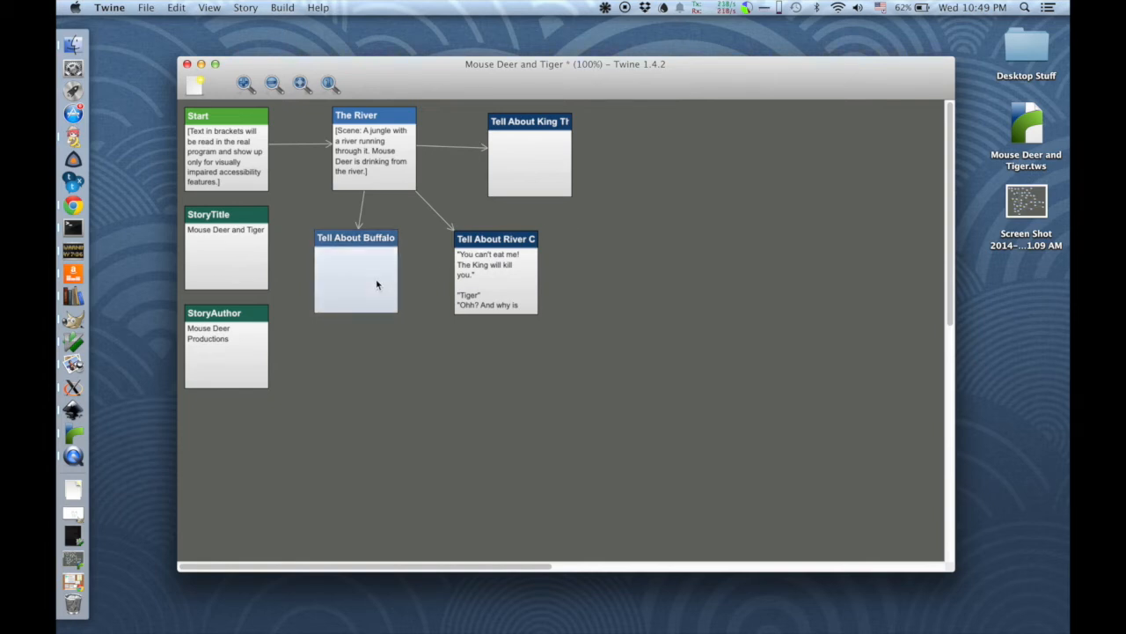
pyautogui.click(505, 180)
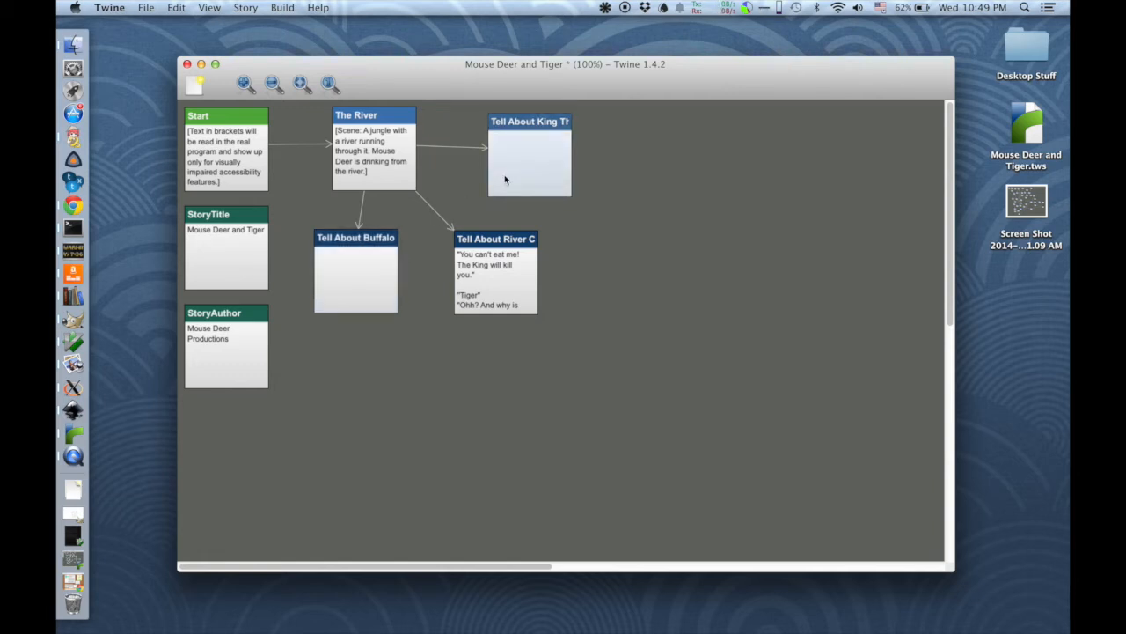
pyautogui.click(391, 268)
pyautogui.click(527, 283)
pyautogui.moveTo(528, 283)
pyautogui.click(367, 299)
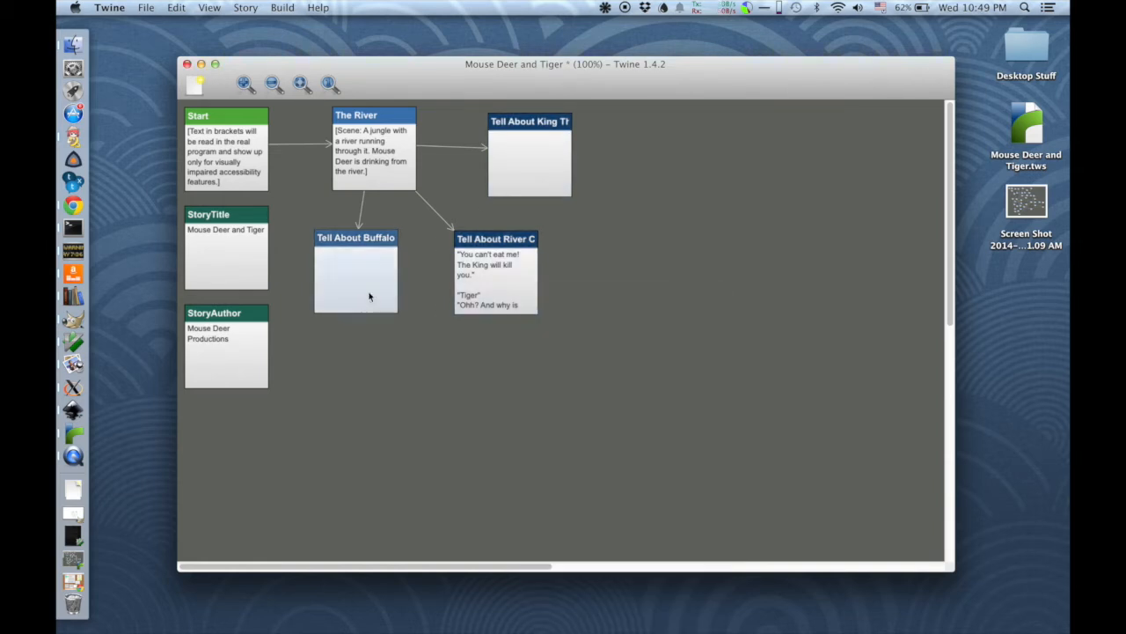
pyautogui.click(497, 294)
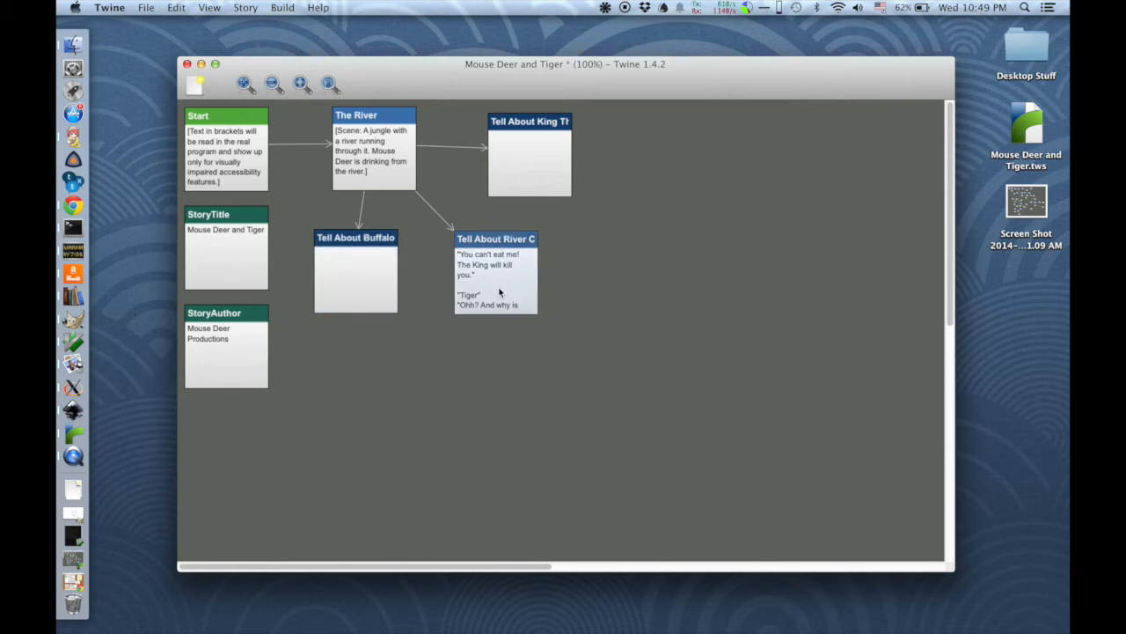
pyautogui.click(344, 281)
pyautogui.click(463, 292)
pyautogui.click(542, 173)
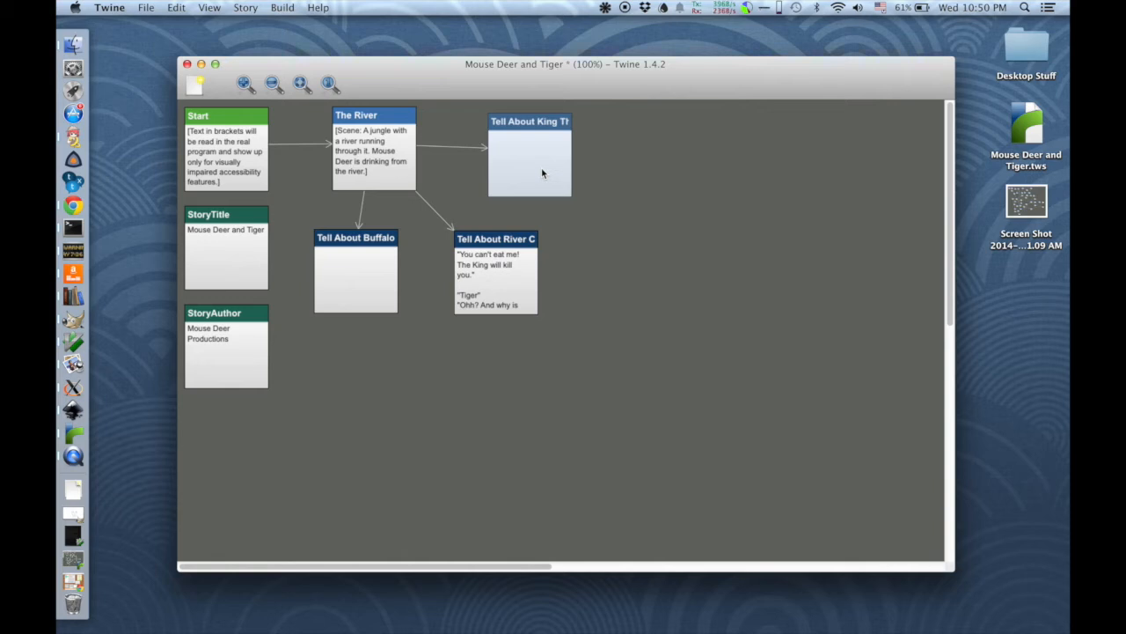
pyautogui.click(368, 278)
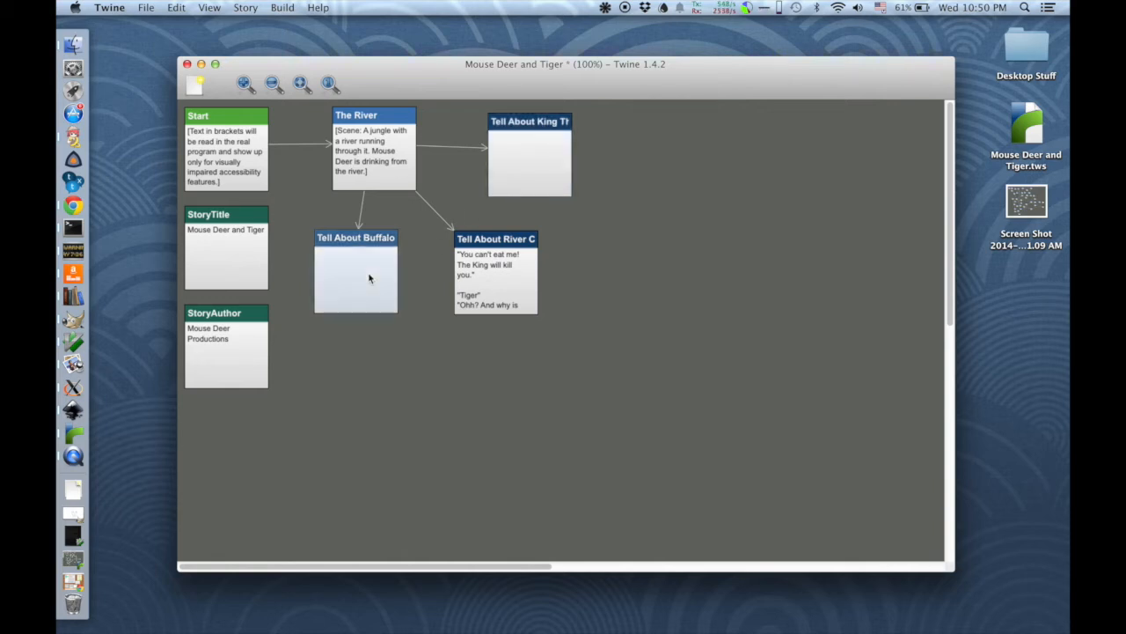
# Step: Place the Tell About Buffalo Herd passage directly beneath The River, and open it with its editor window moved clear of the map's passages
pyautogui.moveTo(369, 276); pyautogui.dragTo(383, 276)
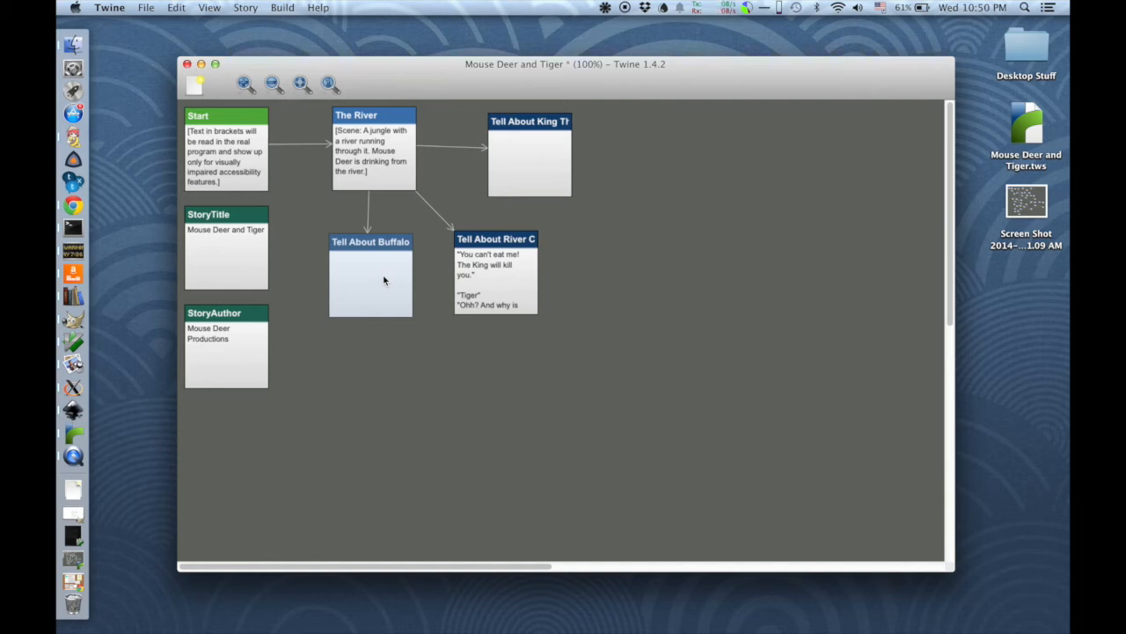
pyautogui.doubleClick(374, 279)
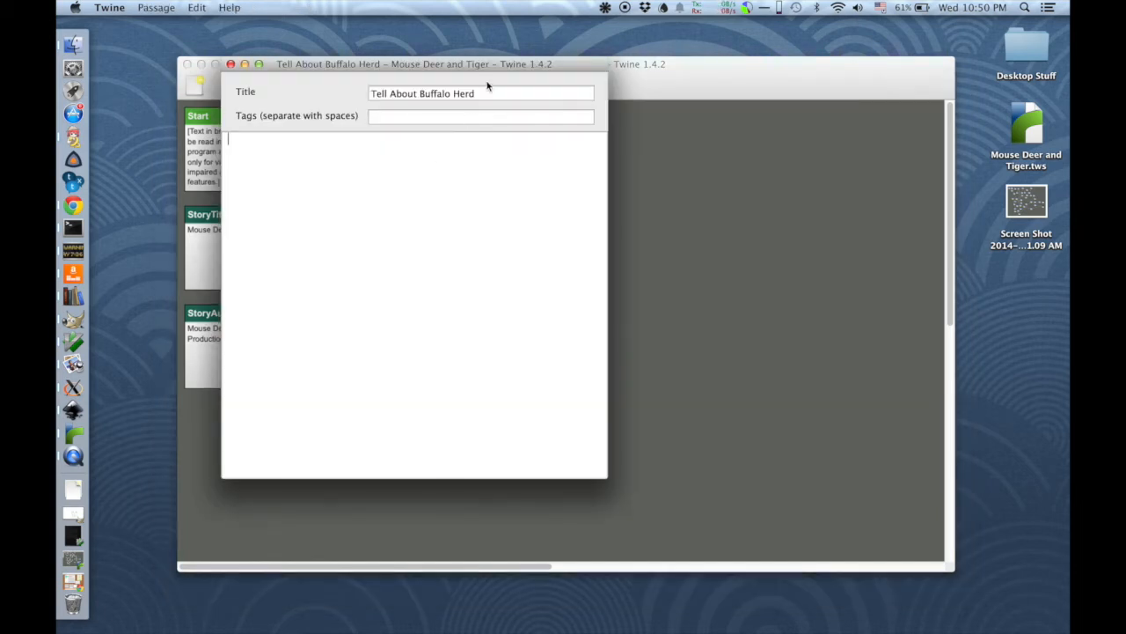
pyautogui.moveTo(492, 69); pyautogui.dragTo(566, 161)
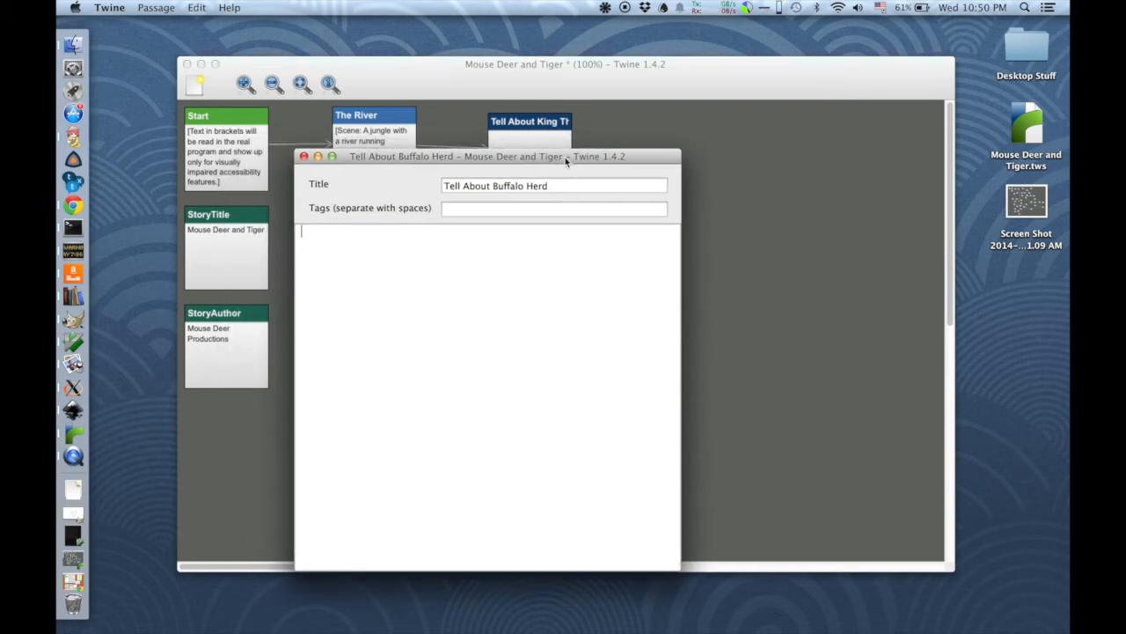
pyautogui.click(497, 284)
pyautogui.moveTo(485, 162); pyautogui.dragTo(597, 179)
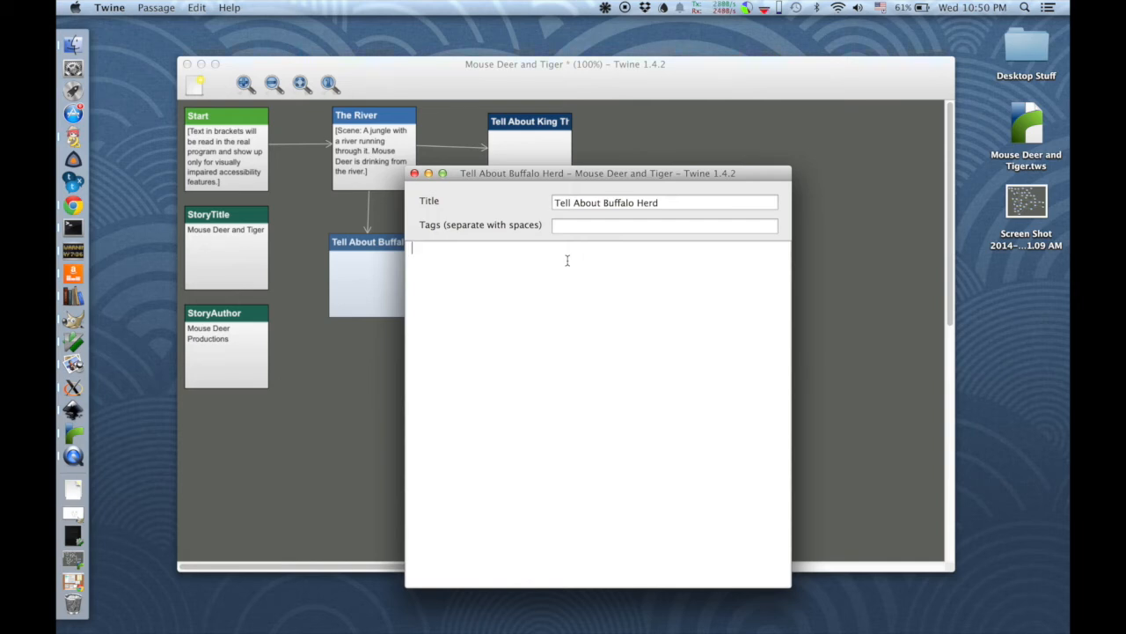
# Step: Write the Tell About Buffalo Herd dialogue, with Mouse Deer suggesting the buffalo herd and Tiger eating Mouse Deer anyway, ending with ''BAD END''
pyautogui.write("''")
pyautogui.write('Mouse Deer\'\' "Tiger, there are better eating opportunities than little old me!"  \'\'Tiger\'\' "Oh? What do those happen to be?"  \'\'Mouse Deer\'\' "Across the River, downwind from here, is a herd of buffalo." "I heard that there are weaker members there." "You will be able to strike up a far better meal for yourself."')
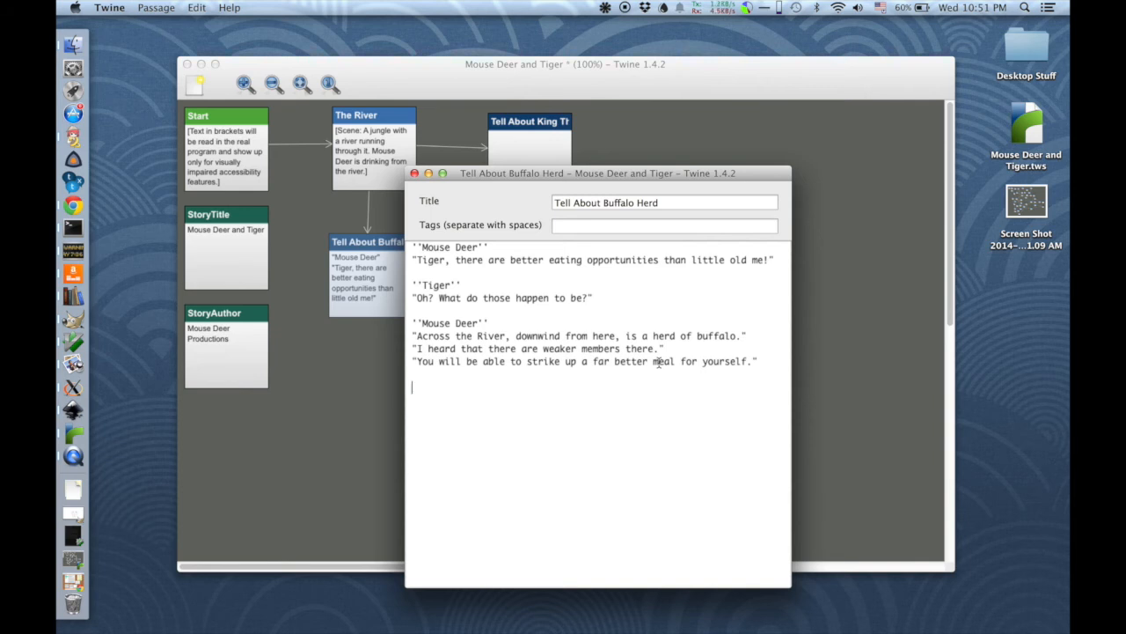
pyautogui.write("''Tiger''")
pyautogui.press('Return')
pyautogui.write('"')
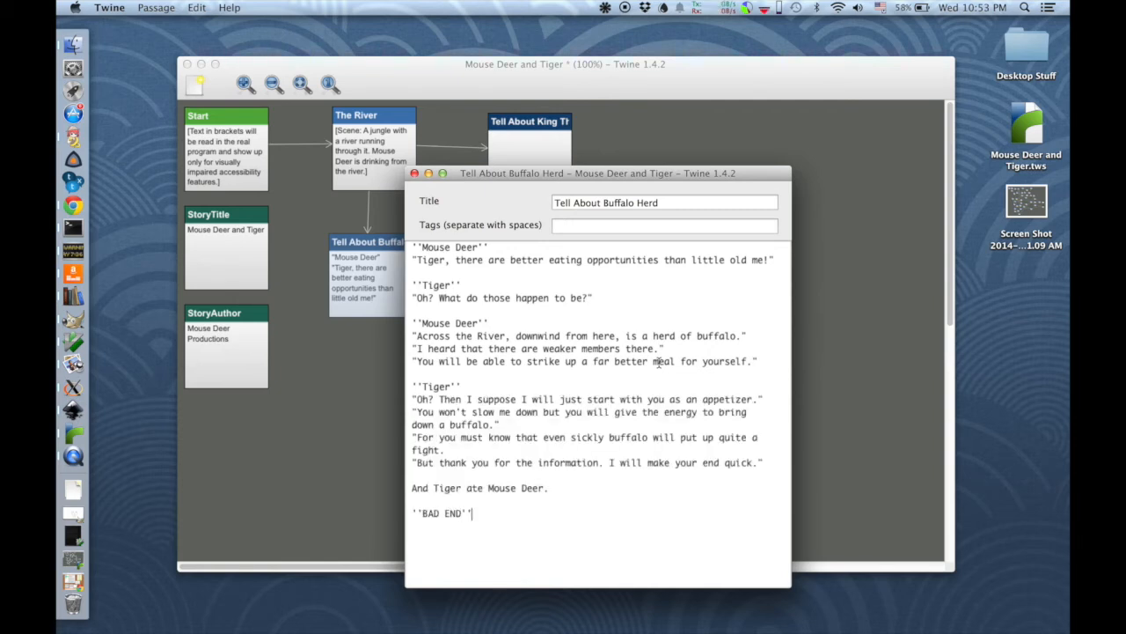
# Step: Save the story and close the Tell About Buffalo Herd passage
pyautogui.press('super+s')
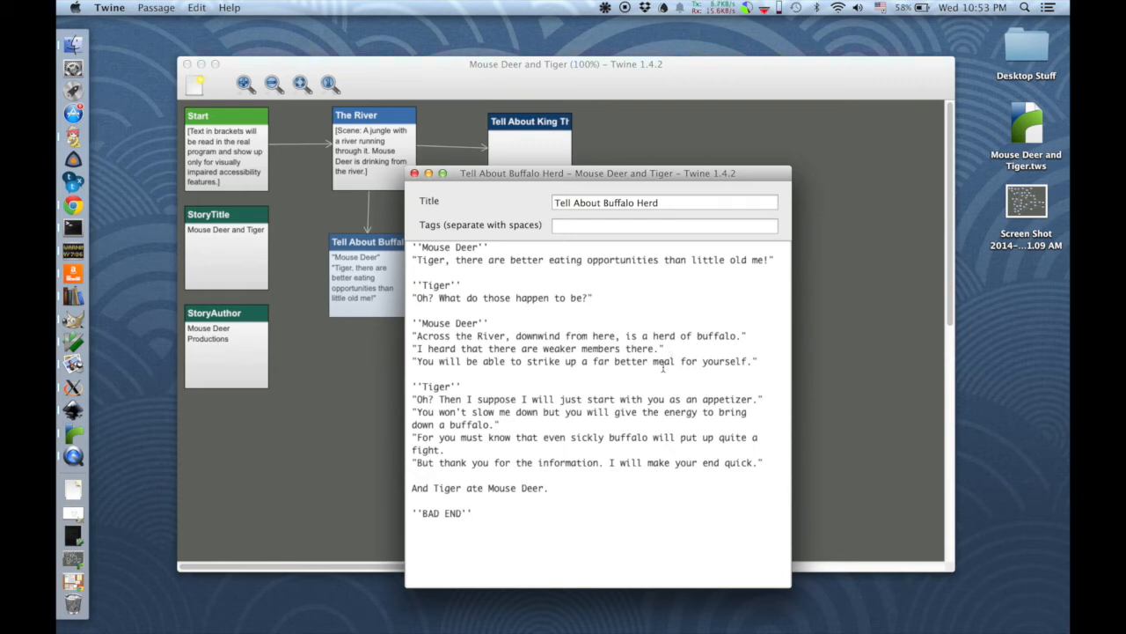
pyautogui.click(544, 384)
pyautogui.press('super+w')
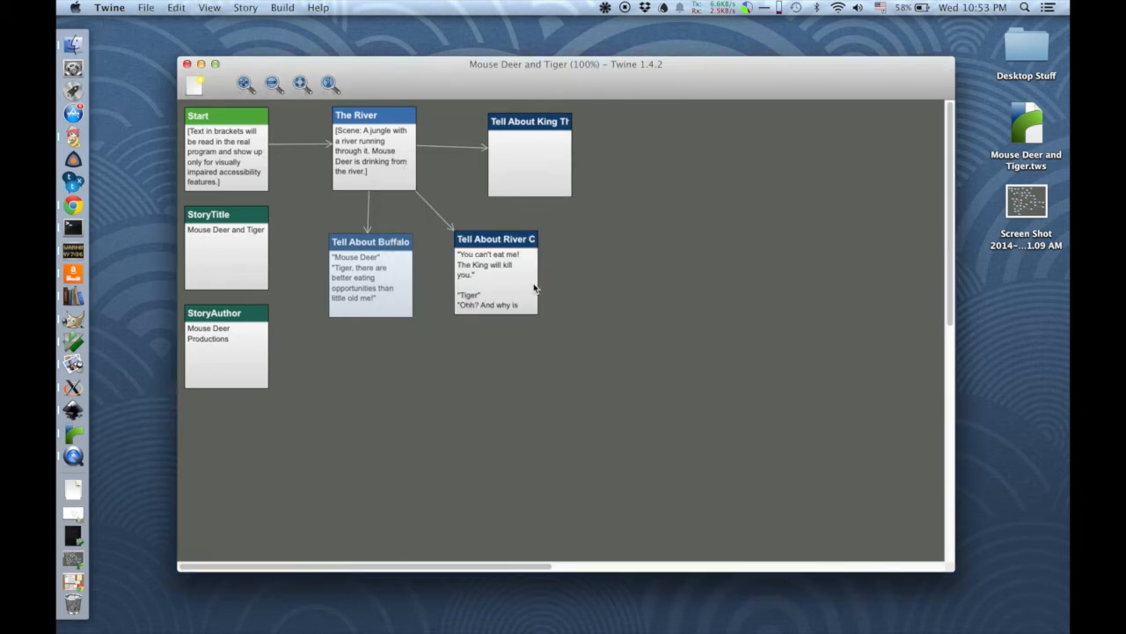
# Step: Review the text of the Tell About River Cake passage and close it
pyautogui.click(548, 159)
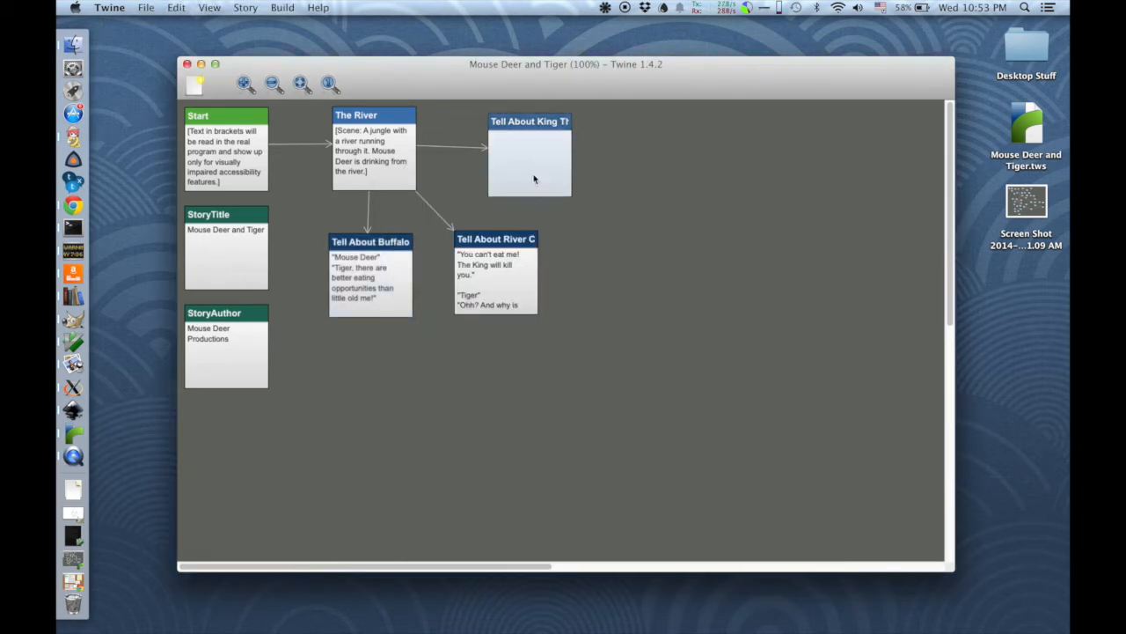
pyautogui.click(467, 283)
pyautogui.click(544, 158)
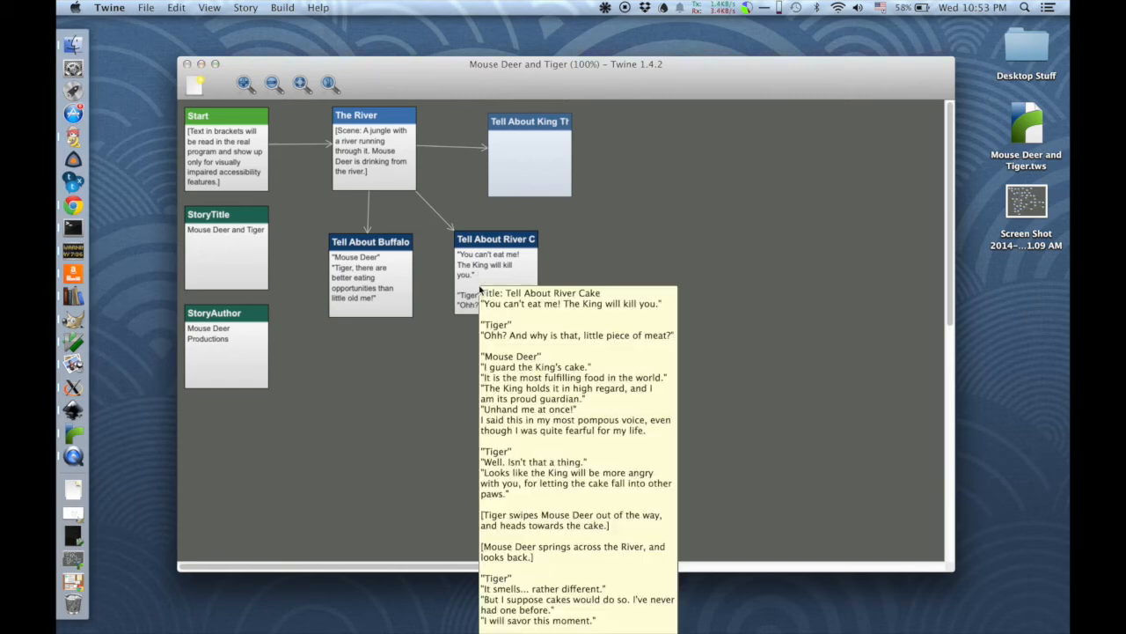
pyautogui.doubleClick(480, 291)
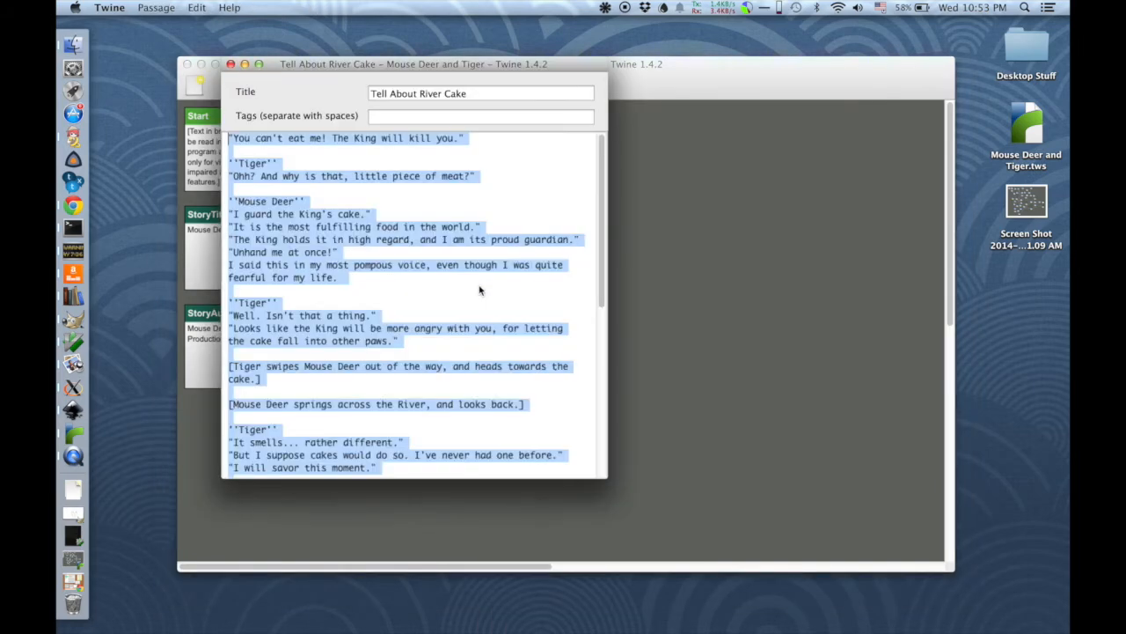
pyautogui.click(495, 221)
pyautogui.press('super+w')
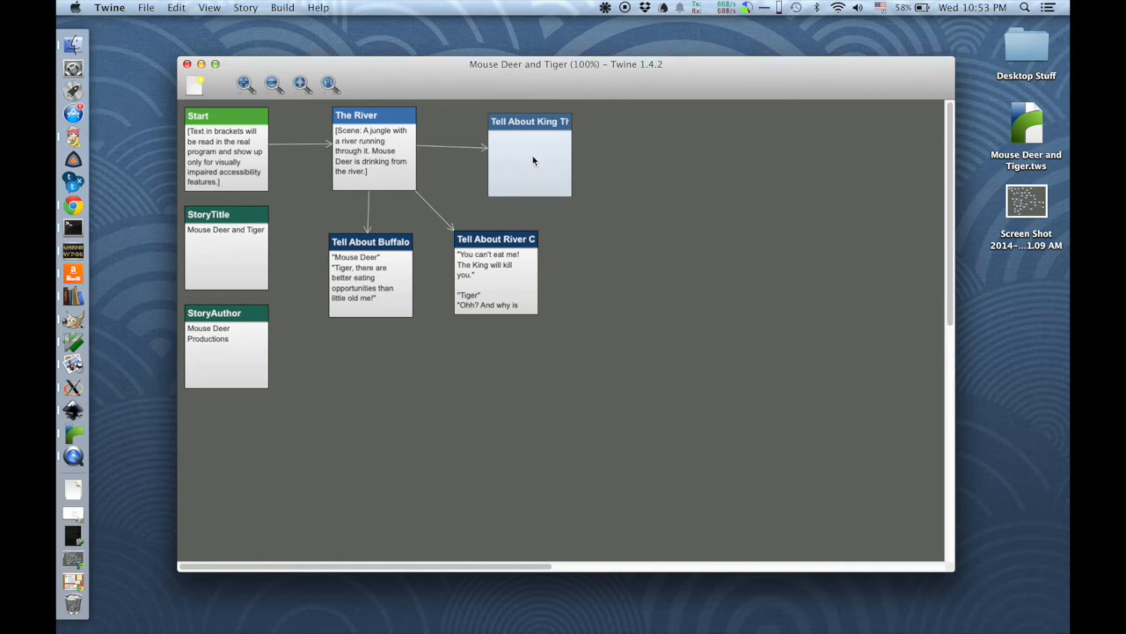
# Step: Open the Tell About King Threat passage with its editor clear of The River, and tag the Tell About Buffalo Herd passage "ending"
pyautogui.doubleClick(533, 161)
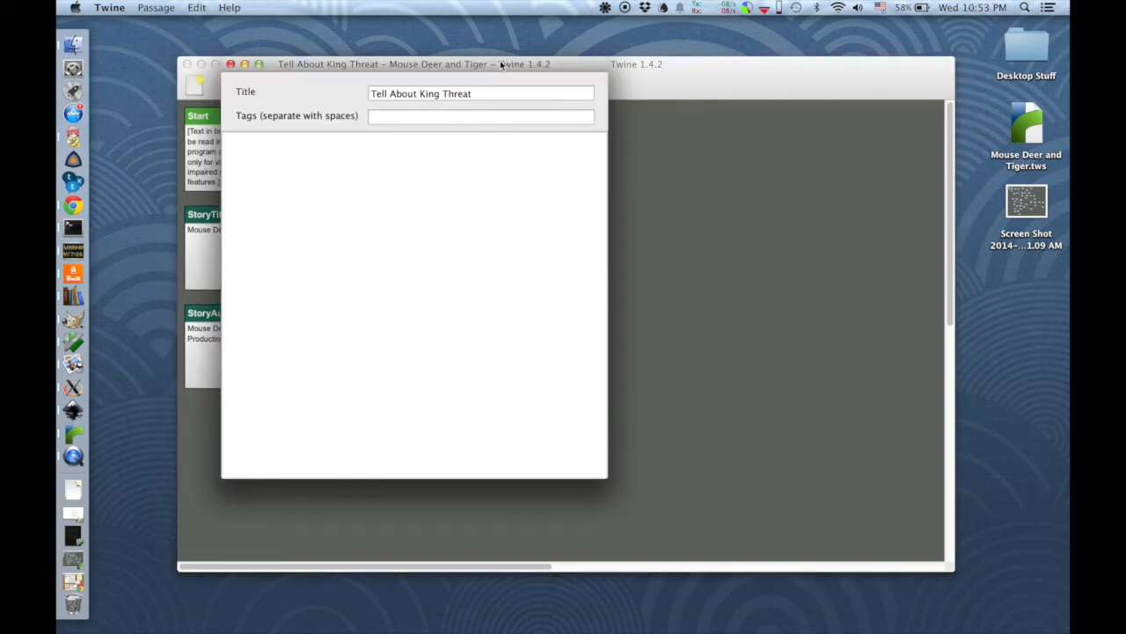
pyautogui.moveTo(500, 63); pyautogui.dragTo(711, 150)
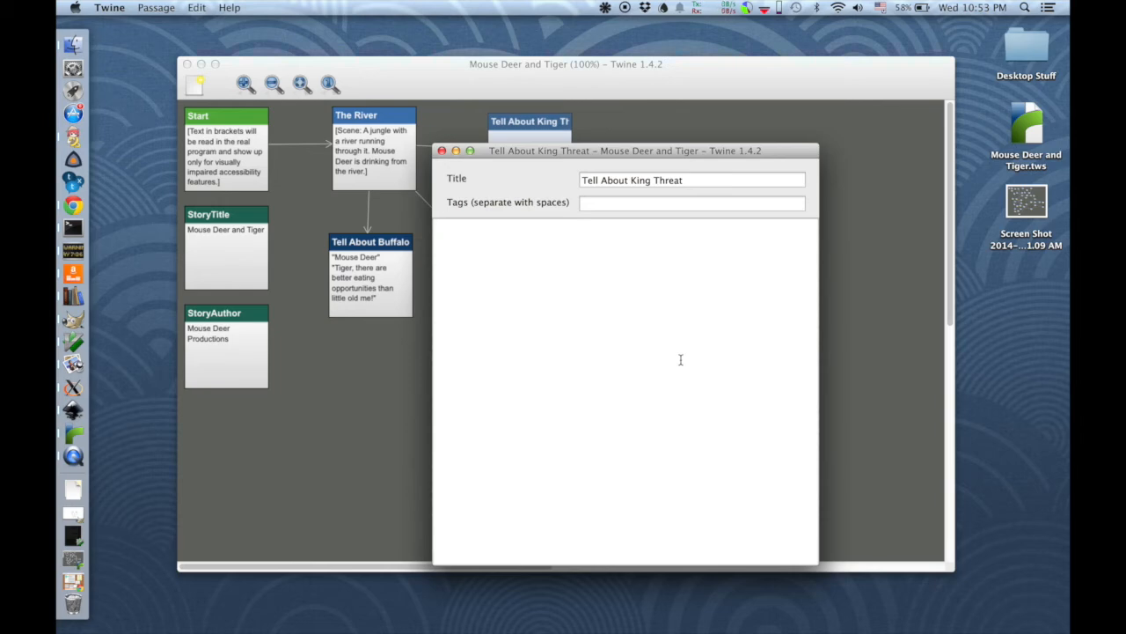
pyautogui.click(362, 332)
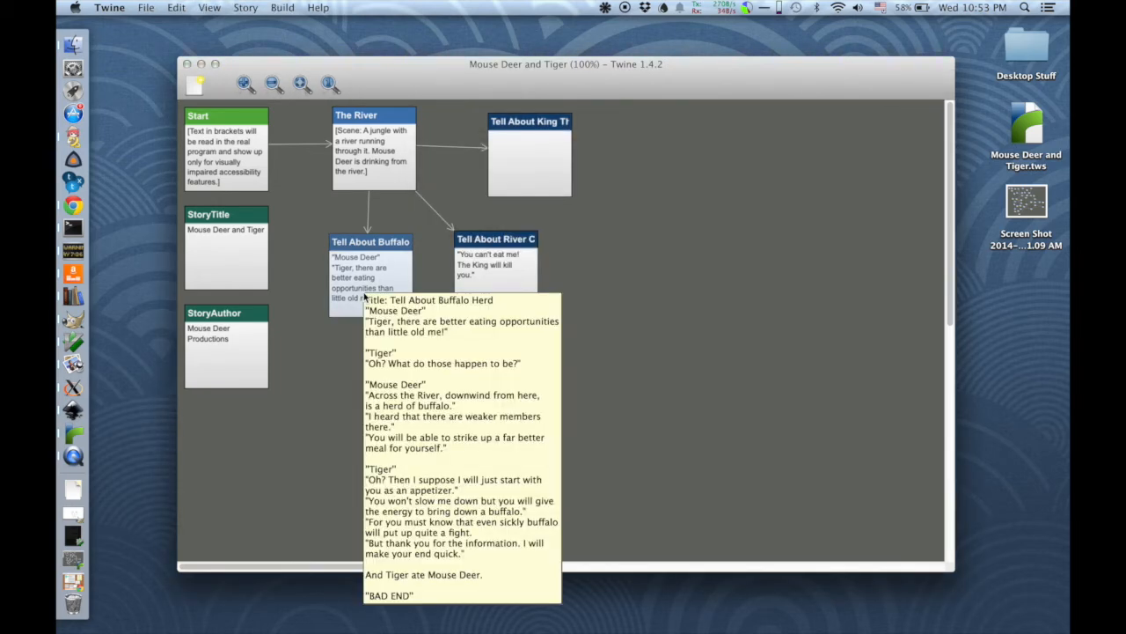
pyautogui.doubleClick(366, 286)
pyautogui.click(446, 109)
pyautogui.write('ending')
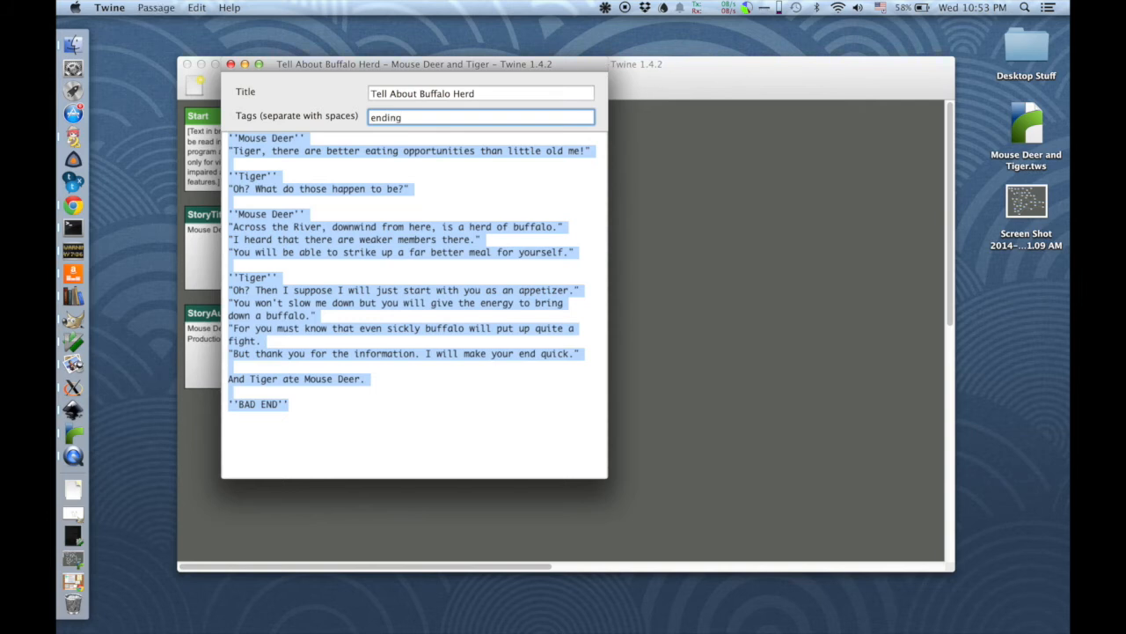
pyautogui.press('super+w')
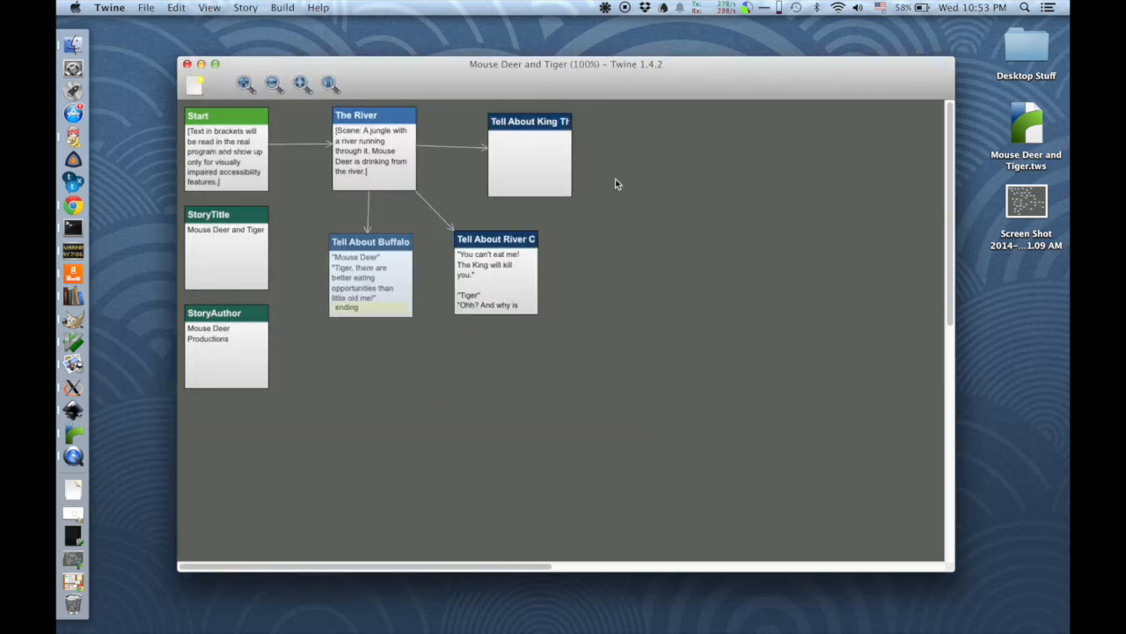
# Step: Write the Tell About King Threat scene, ending with choices linked to Run Away From Buffalo and Convince King
pyautogui.click(510, 182)
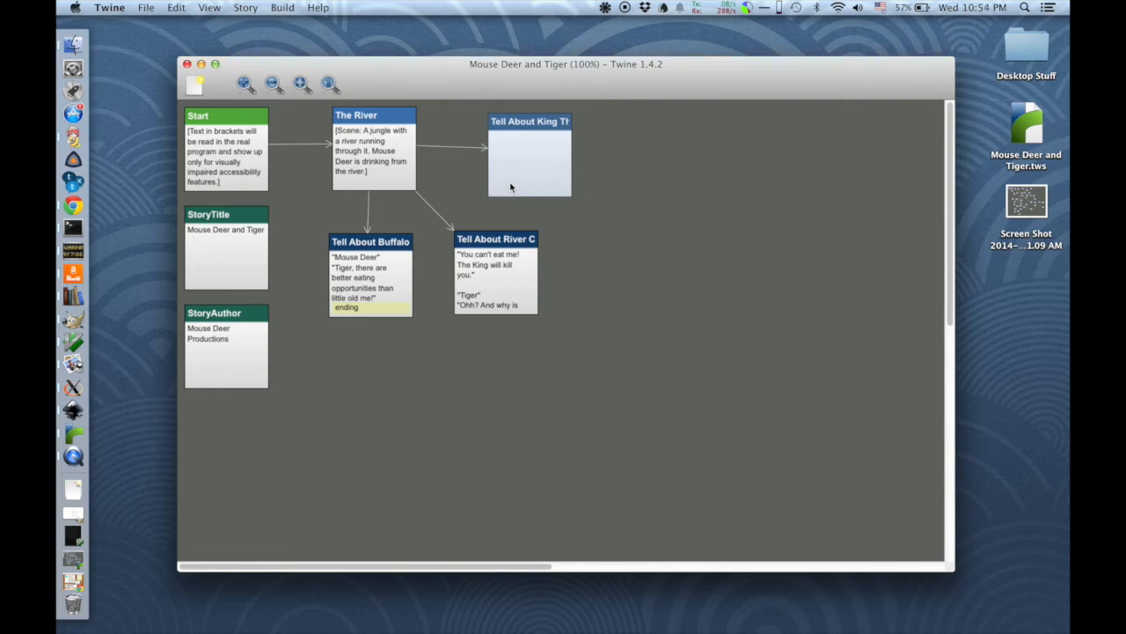
pyautogui.doubleClick(509, 181)
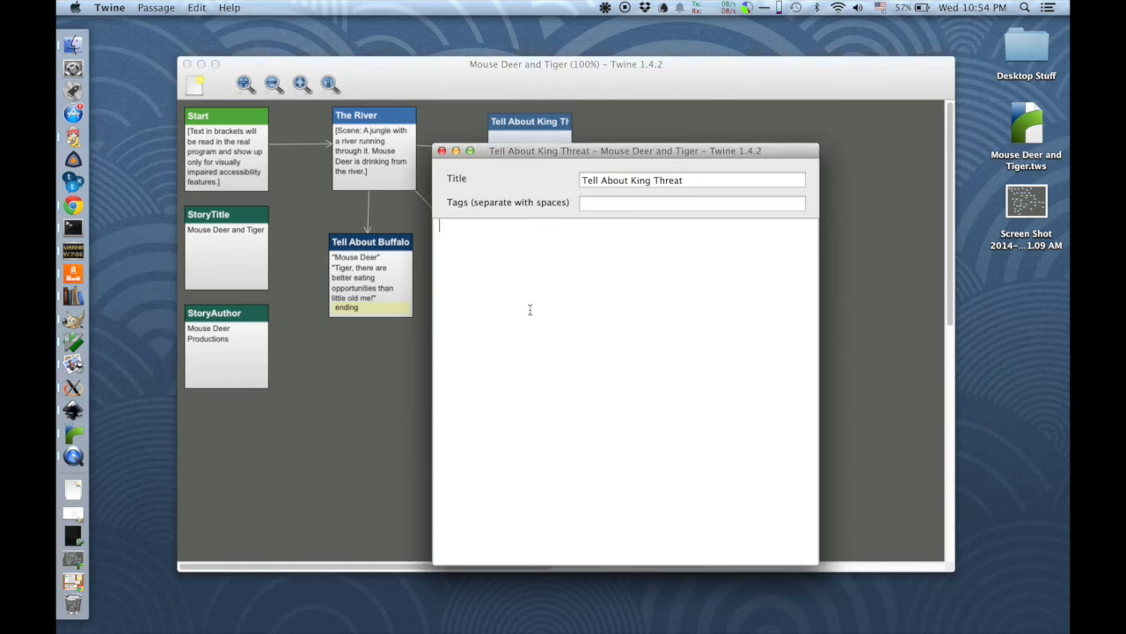
pyautogui.write('"')
pyautogui.press('BackSpace')
pyautogui.press('BackSpace')
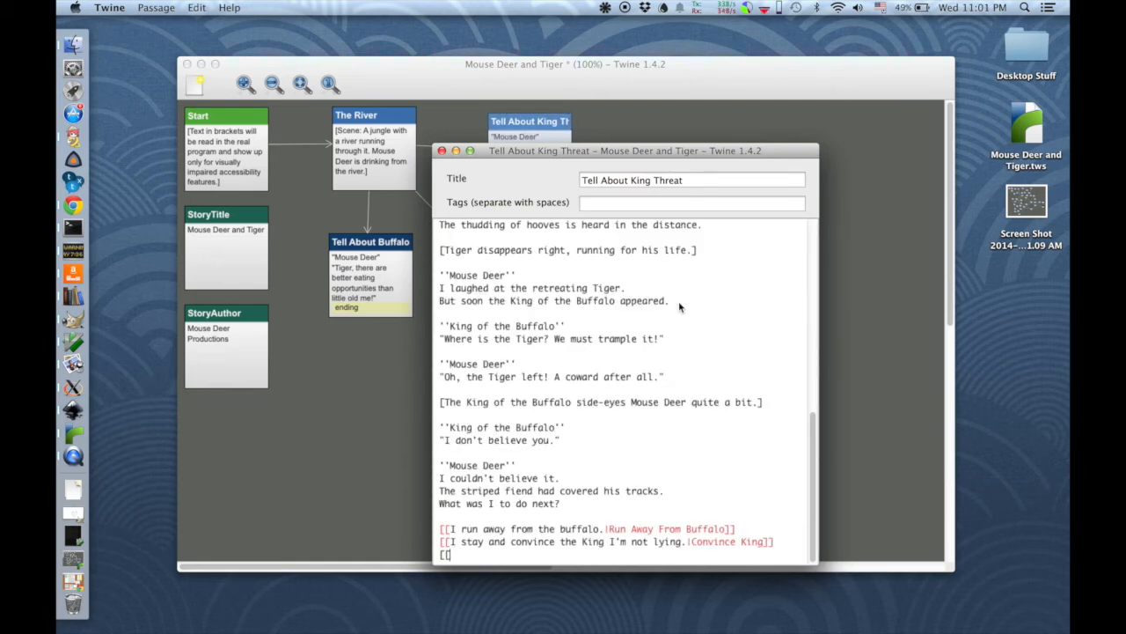
pyautogui.press('BackSpace')
pyautogui.press('BackSpace')
pyautogui.press('BackSpace')
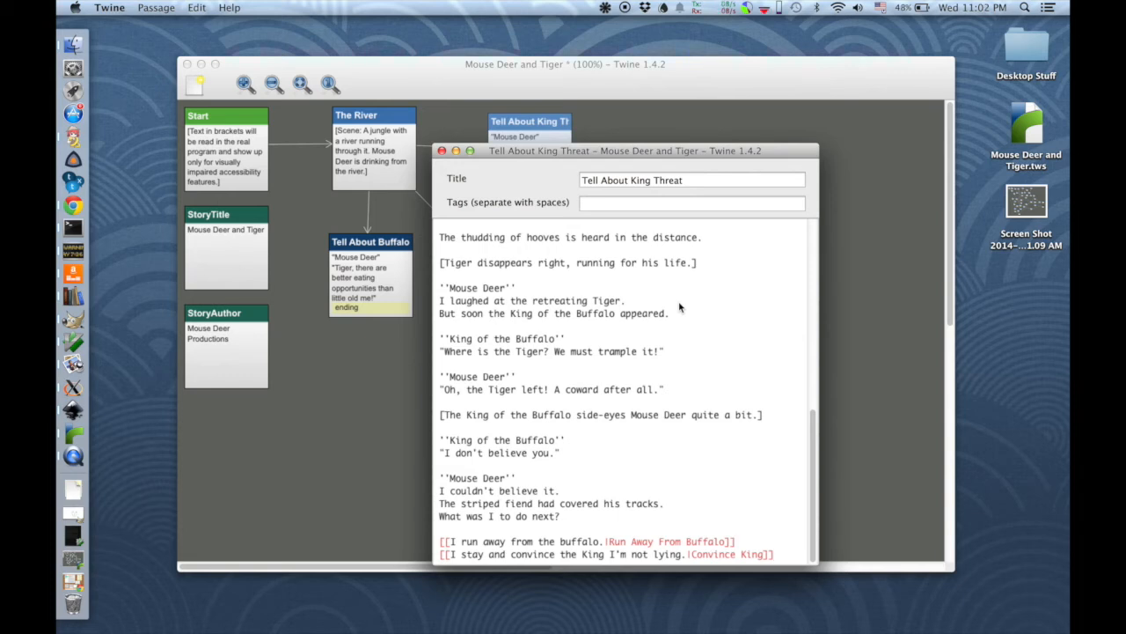
# Step: Save and close the Tell About King Threat passage, creating the linked Run Away From Buffalo and Convince King passages
pyautogui.press('super+s')
pyautogui.press('super+w')
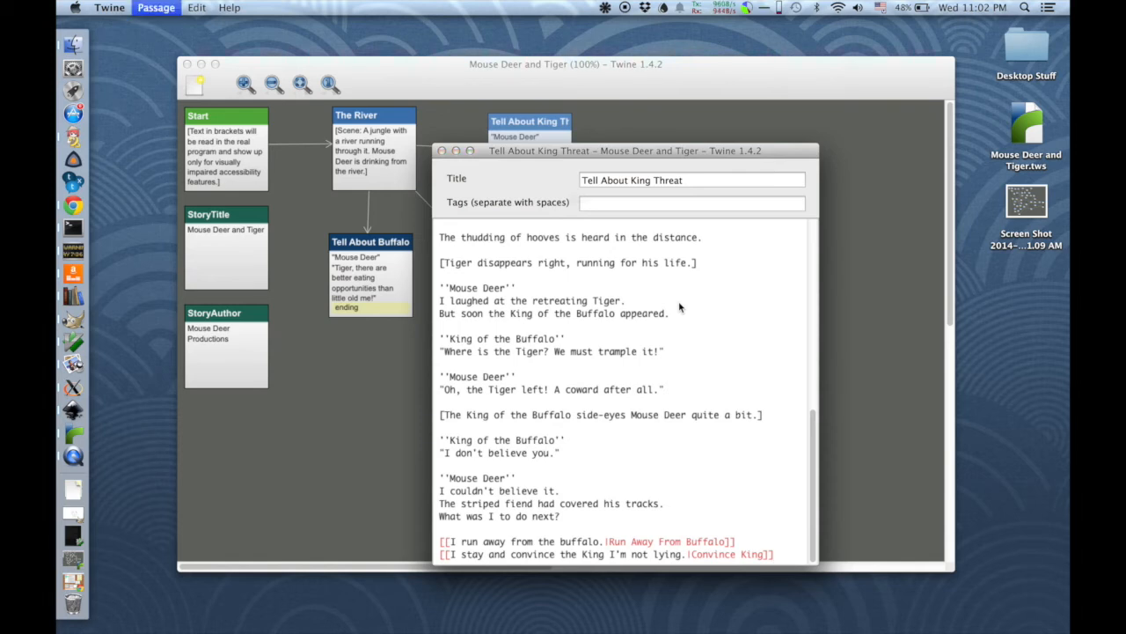
pyautogui.press('Return')
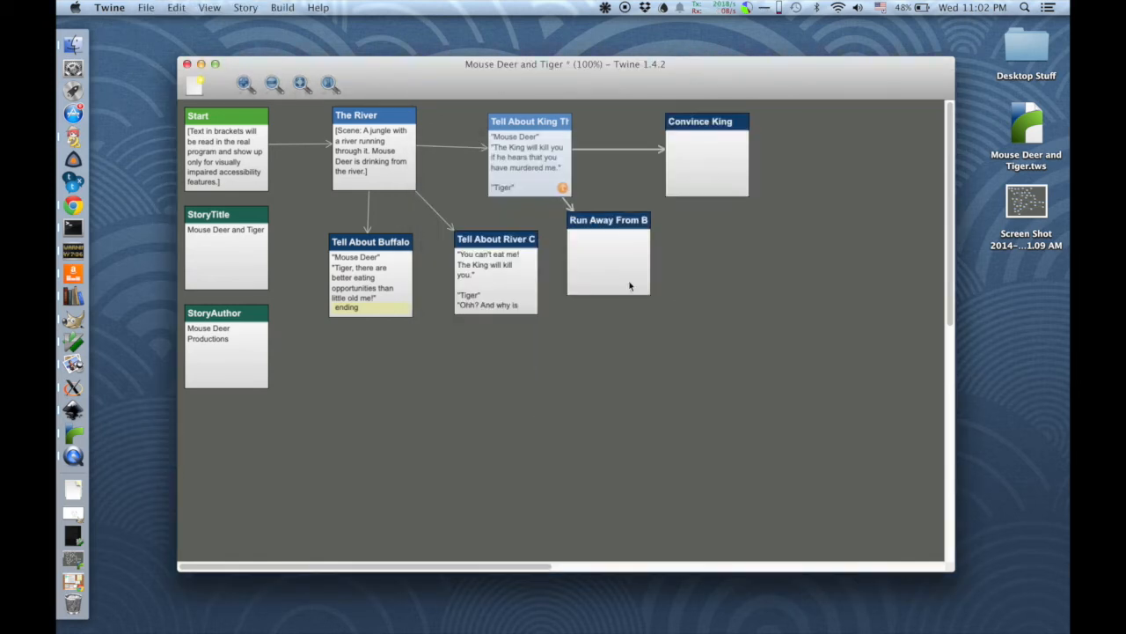
# Step: Rearrange the map with River Cake beside The River, King Threat beneath River Cake, Run Away From Buffalo below King Threat and Convince King beside it
pyautogui.moveTo(630, 259); pyautogui.dragTo(691, 264)
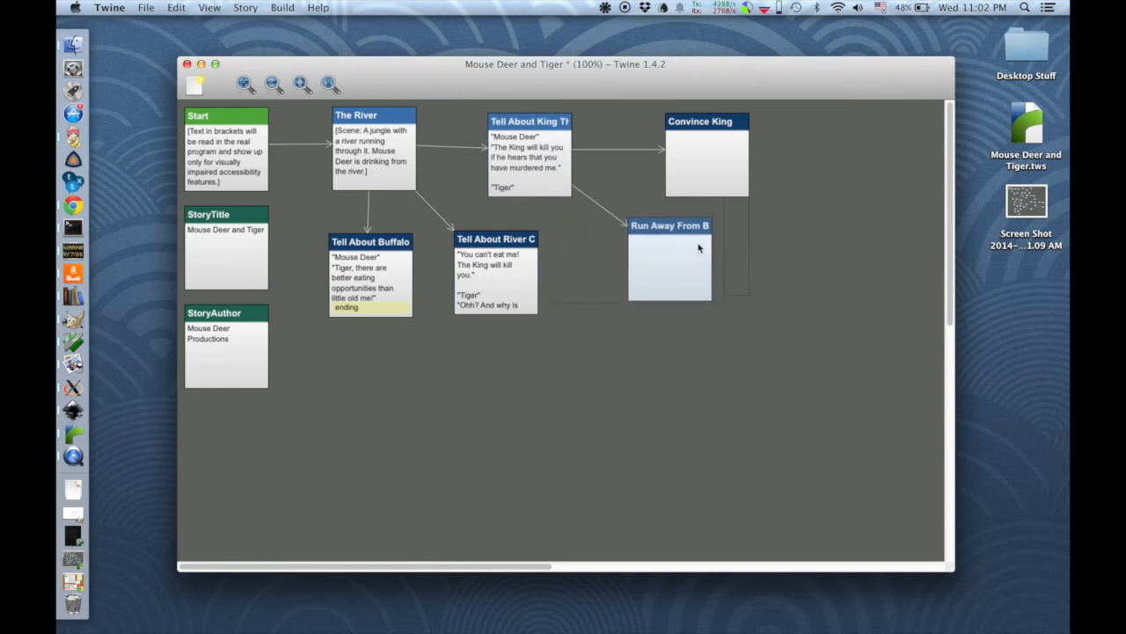
pyautogui.moveTo(726, 195); pyautogui.dragTo(742, 200)
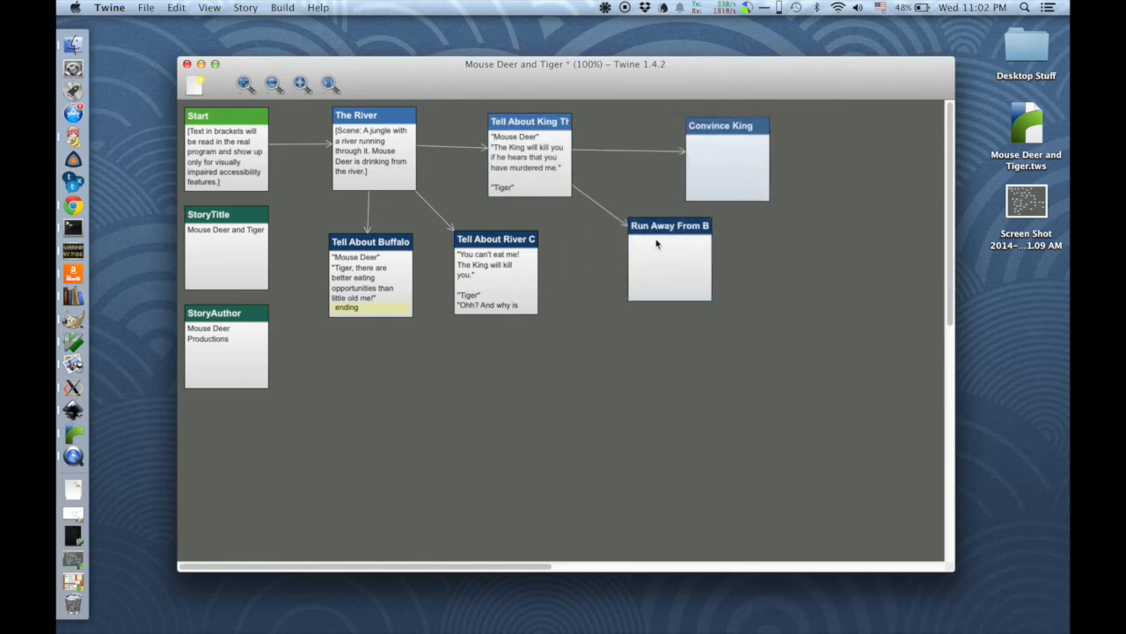
pyautogui.moveTo(544, 156); pyautogui.dragTo(517, 282)
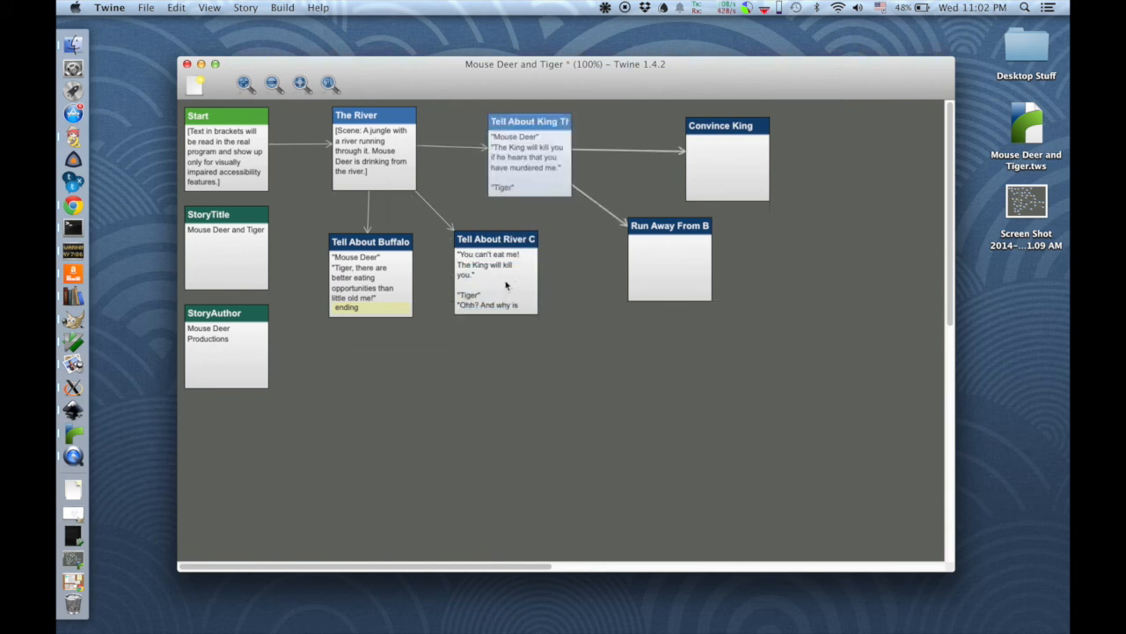
pyautogui.moveTo(530, 168); pyautogui.dragTo(532, 442)
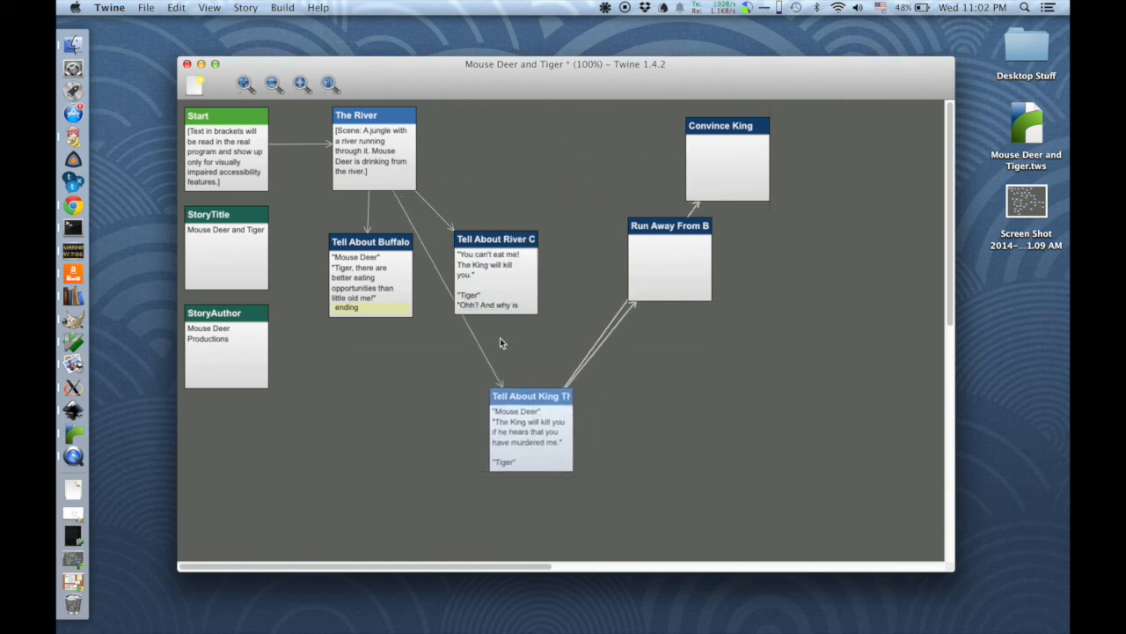
pyautogui.moveTo(493, 304); pyautogui.dragTo(529, 180)
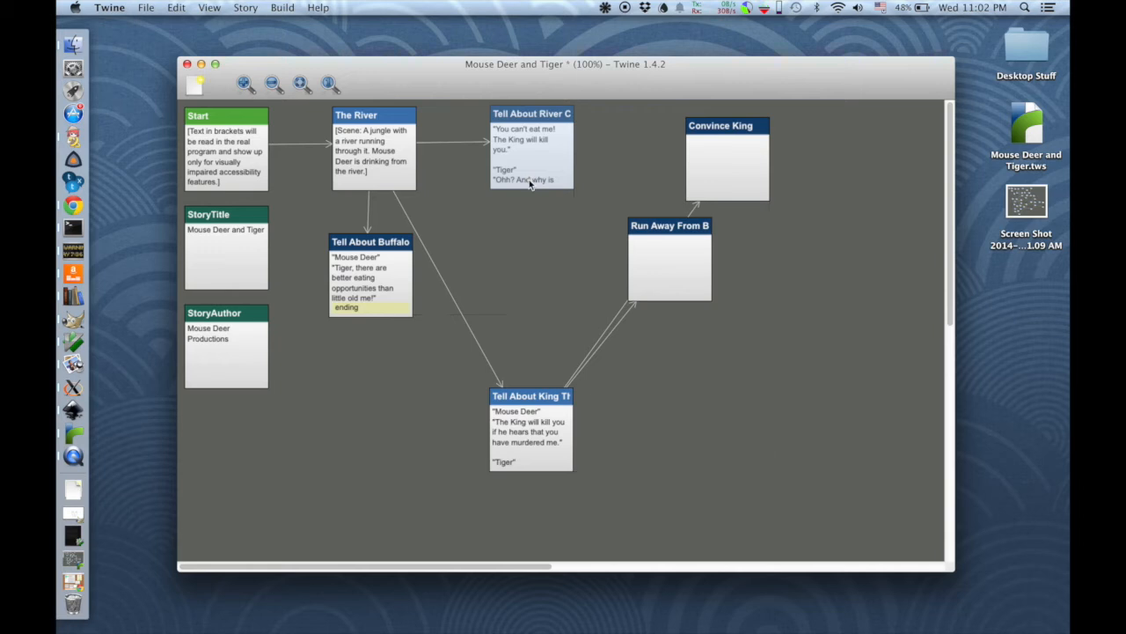
pyautogui.moveTo(528, 410); pyautogui.dragTo(508, 244)
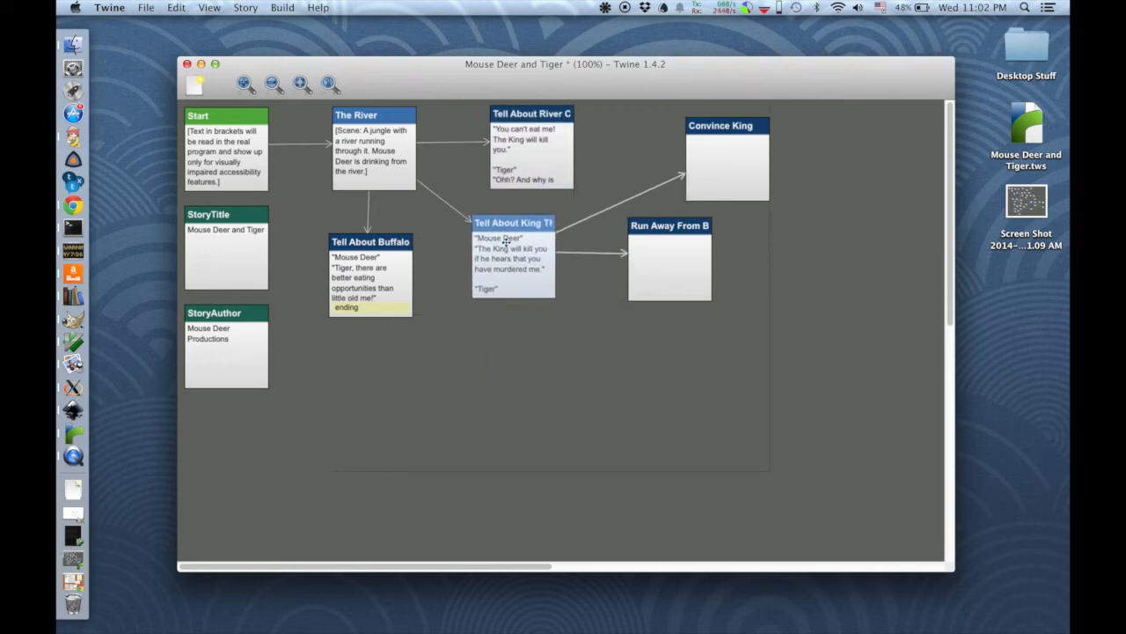
pyautogui.moveTo(644, 270); pyautogui.dragTo(490, 377)
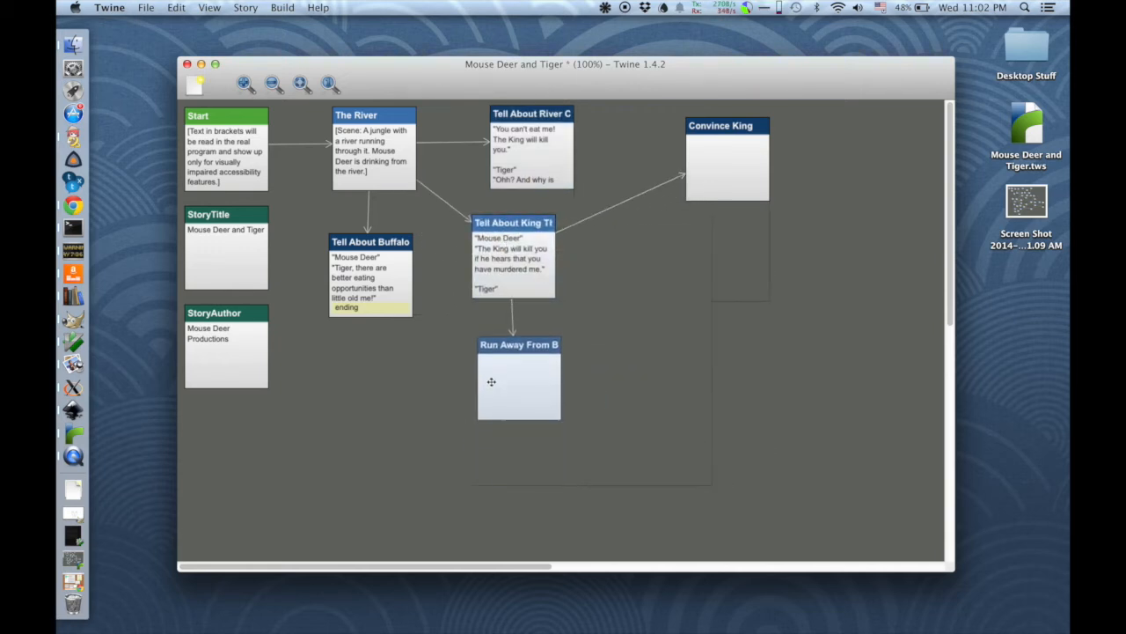
pyautogui.moveTo(752, 132); pyautogui.dragTo(659, 238)
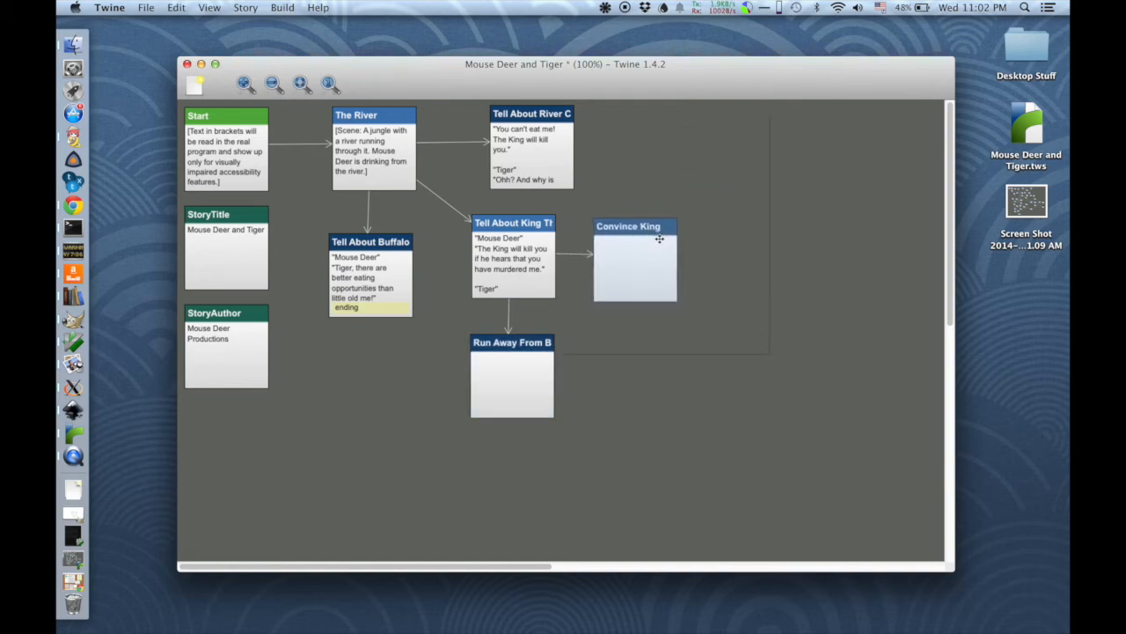
pyautogui.click(570, 367)
# Step: Write the Run Away From Buffalo scene, with Mouse Deer fleeing into Tiger, who says "I'll waste no more time on you."
pyautogui.click(507, 384)
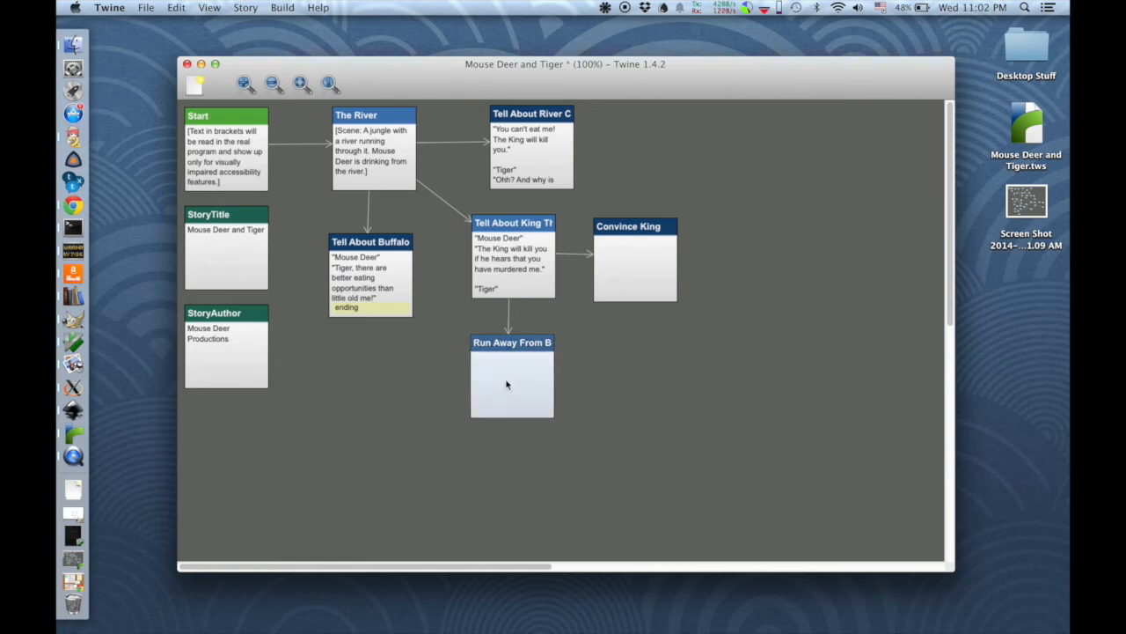
pyautogui.doubleClick(507, 384)
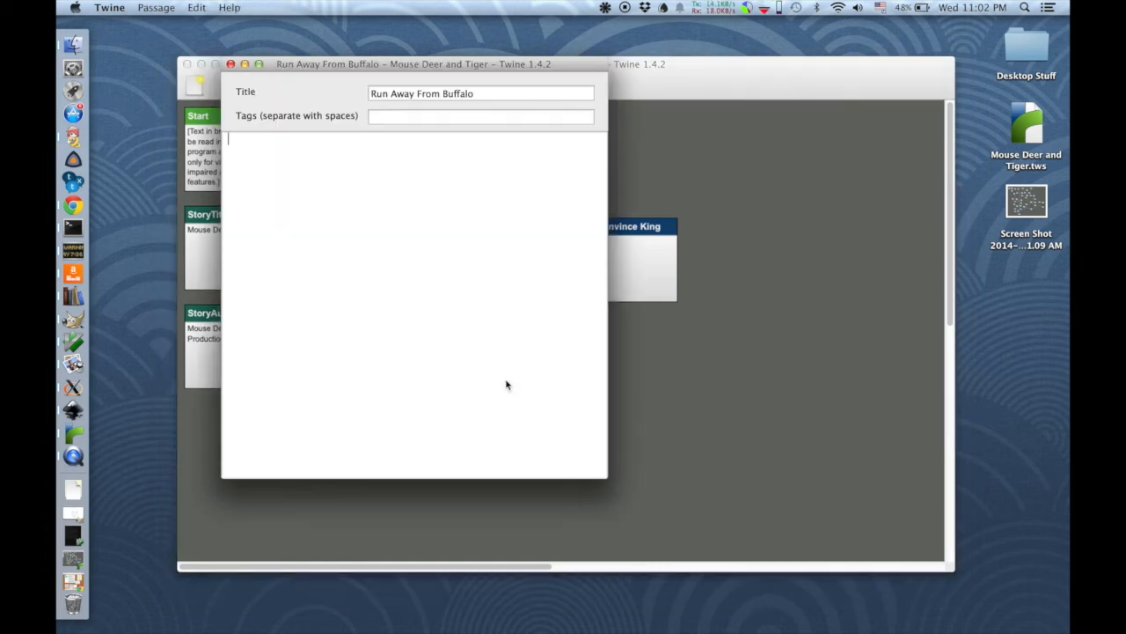
pyautogui.write('"')
pyautogui.write('Mouse Deer\'\' I ran straight away from the King. Those hooves looked dangerous, and the King might be furious. Better to run away and live another day. Unfortunately, I didn\'t quite look where I was going.  [Mouse Deer runs straight into Tiger.]  \'\'Tiger\'\' "I\'ll waste no more time on you."')
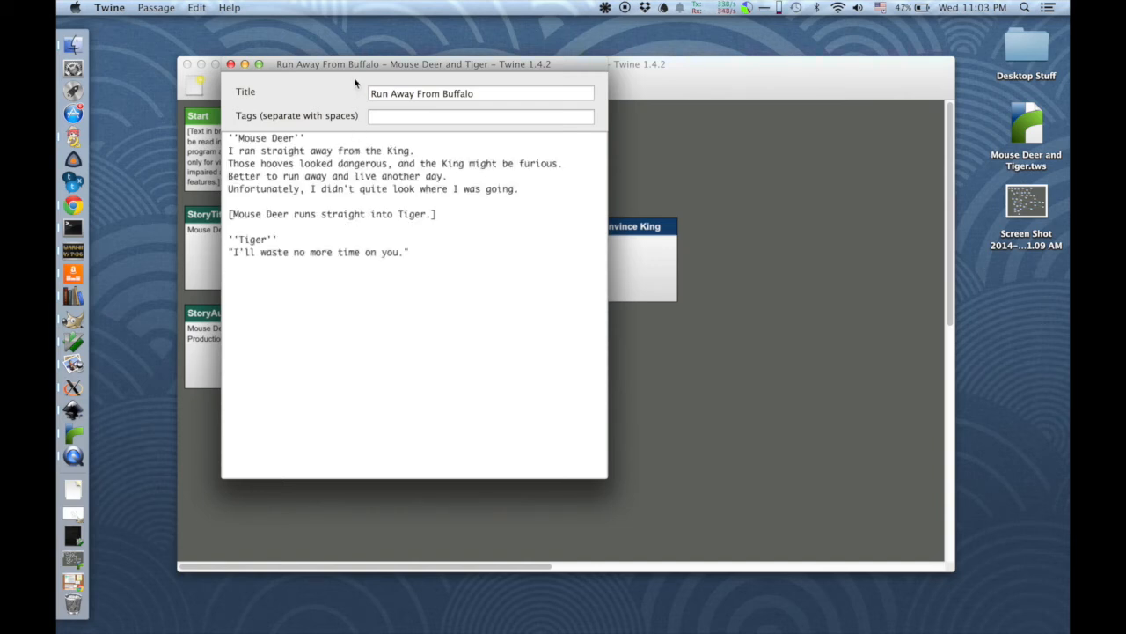
# Step: End the Run Away From Buffalo passage with the macro <<display Tiger Eats Mouse Deer>>, save the story and close the passage
pyautogui.moveTo(358, 71); pyautogui.dragTo(594, 116)
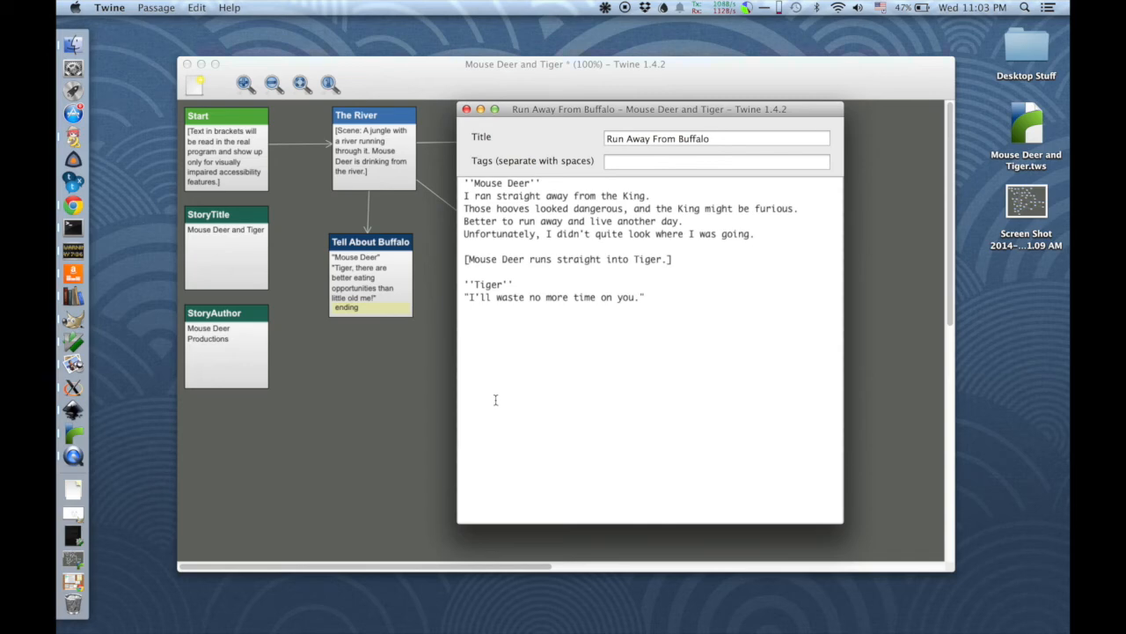
pyautogui.click(368, 291)
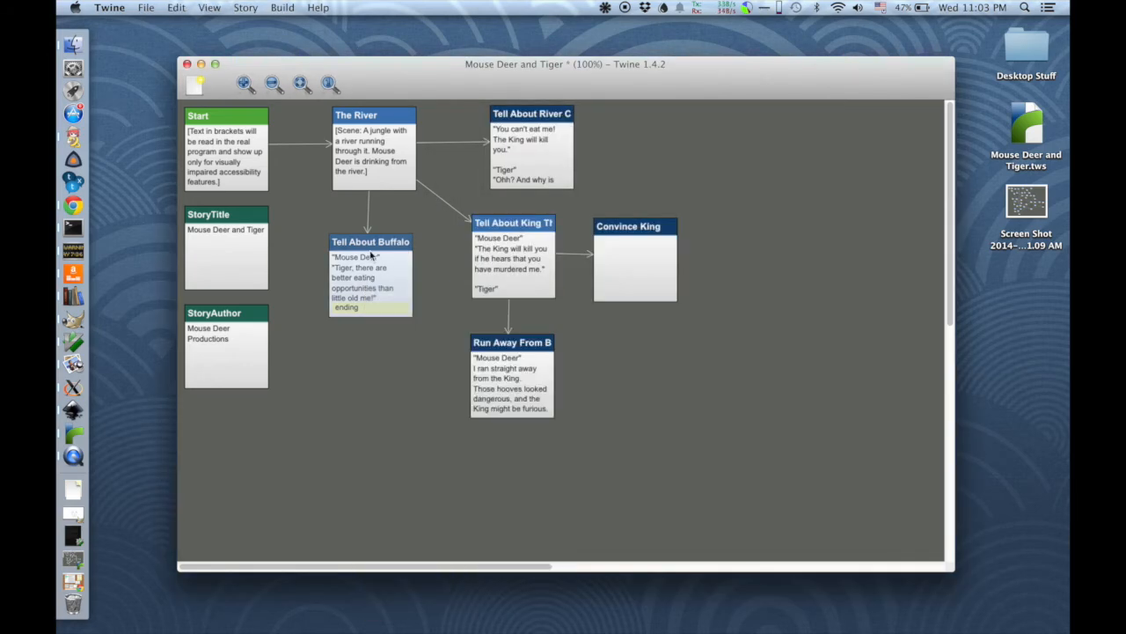
pyautogui.press('super+grave')
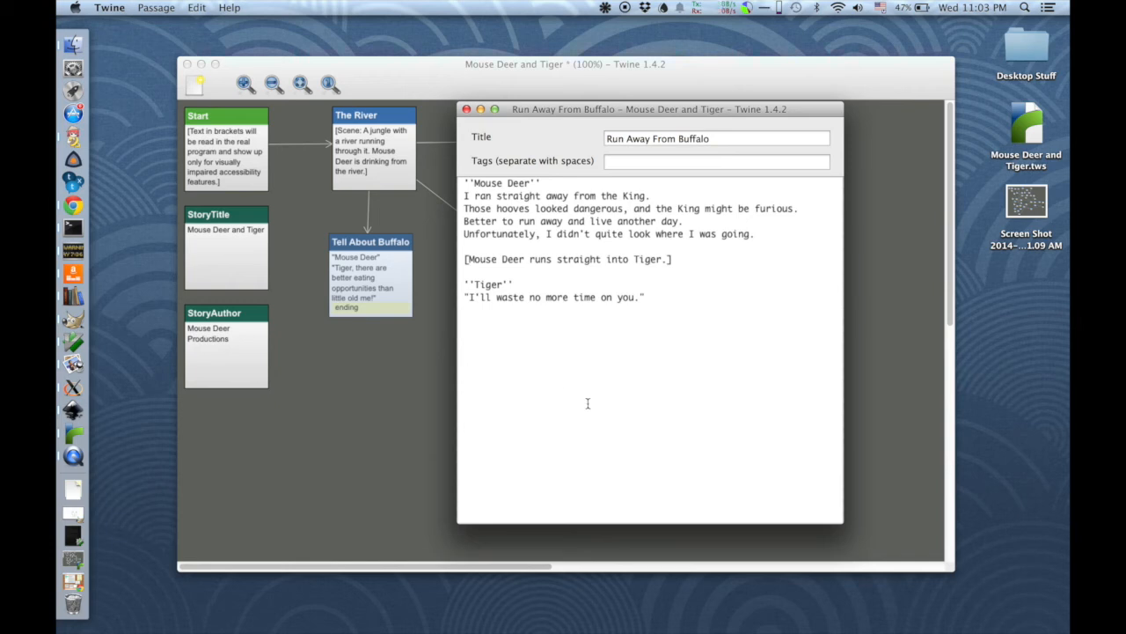
pyautogui.write('<<display')
pyautogui.press('Left')
pyautogui.press('Left')
pyautogui.press('Left')
pyautogui.press('Left')
pyautogui.press('Left')
pyautogui.press('Left')
pyautogui.press('Left')
pyautogui.press('Right')
pyautogui.press('Right')
pyautogui.press('Right')
pyautogui.press('Right')
pyautogui.write('Tiger Eats Mouse Deer>>')
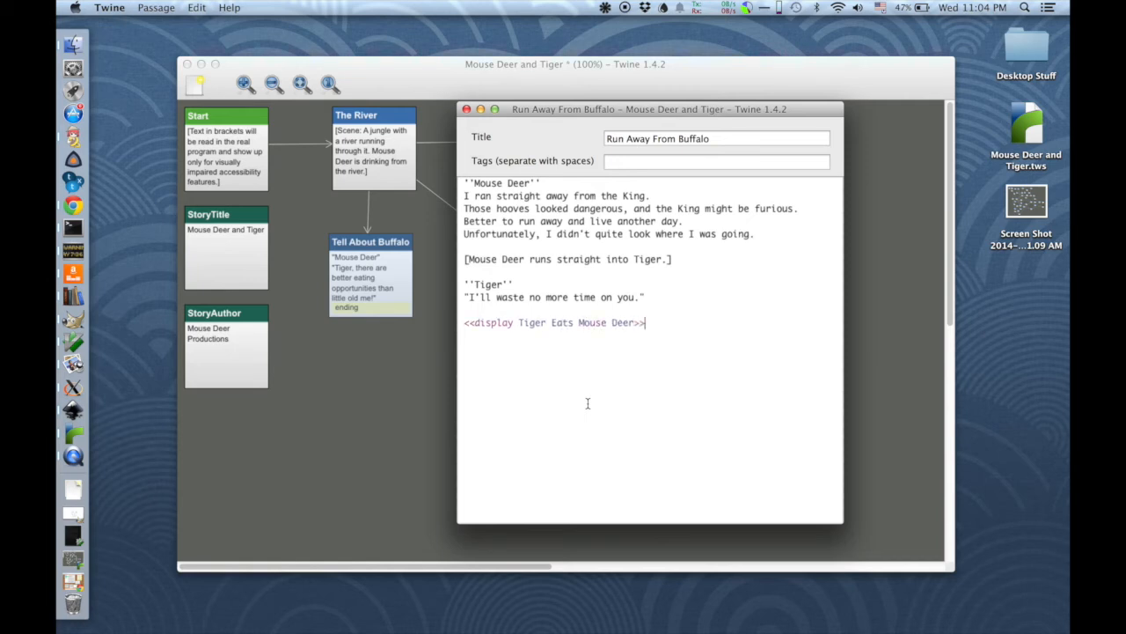
pyautogui.press('super+s')
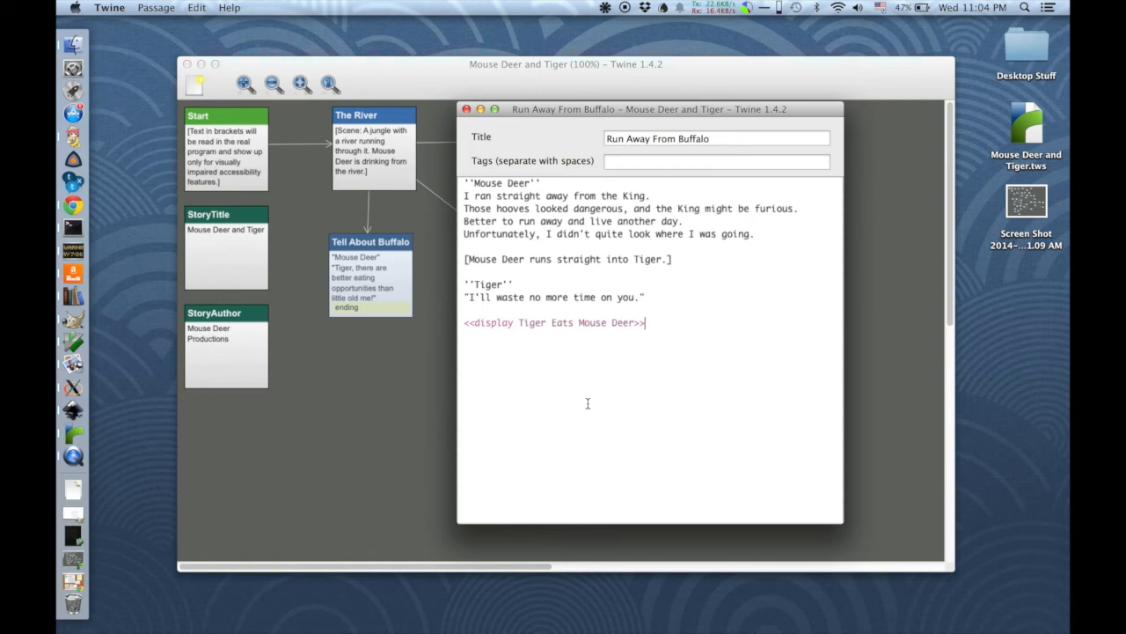
pyautogui.press('super+w')
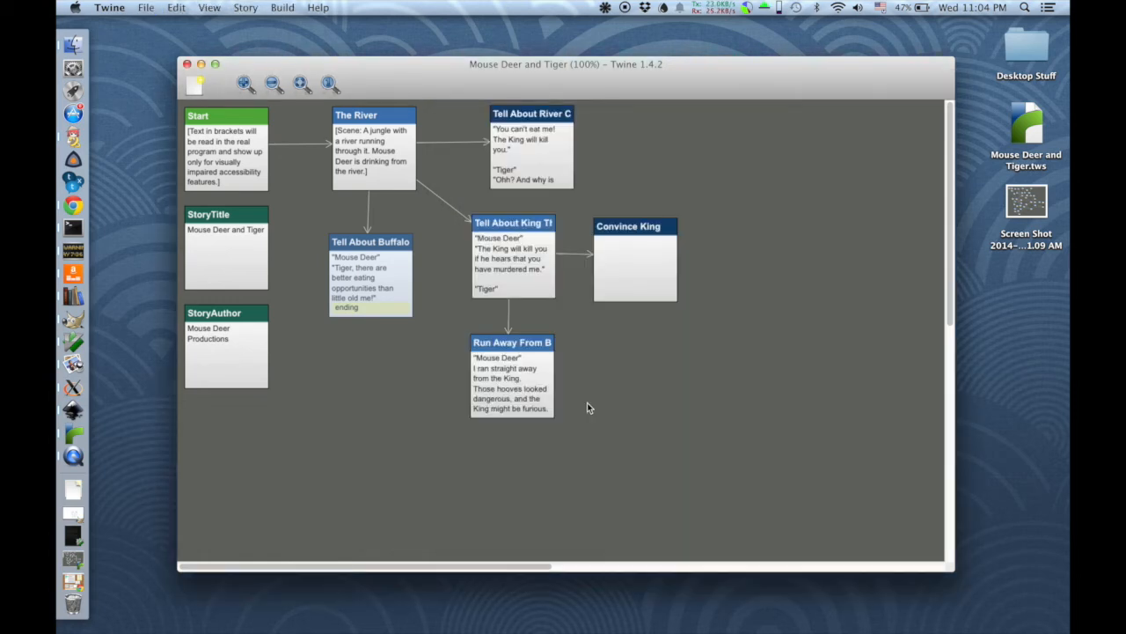
# Step: Create a new passage below Tell About Buffalo Herd and title it Tiger Eats Mouse Deer
pyautogui.rightClick(387, 357)
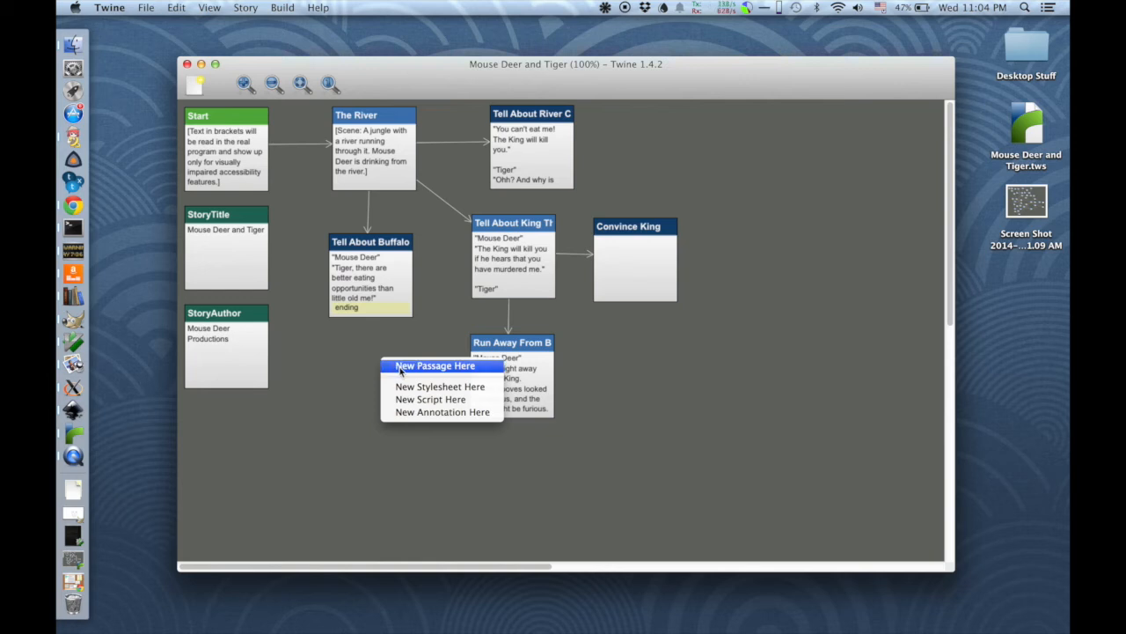
pyautogui.click(410, 367)
pyautogui.doubleClick(387, 385)
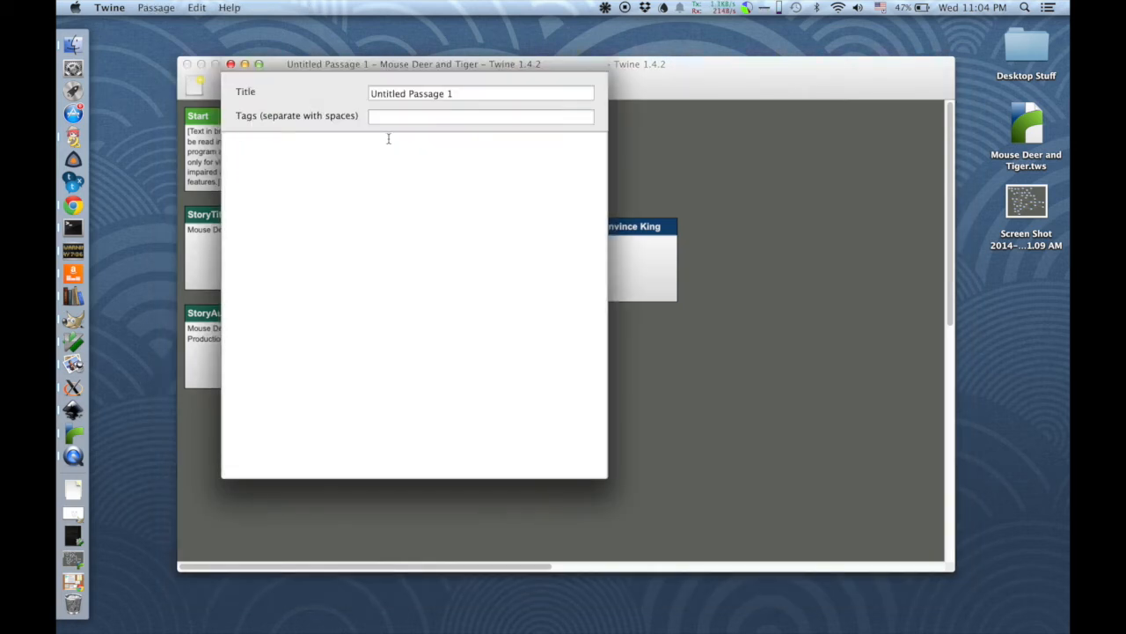
pyautogui.tripleClick(407, 95)
pyautogui.write('Tiger EAts M')
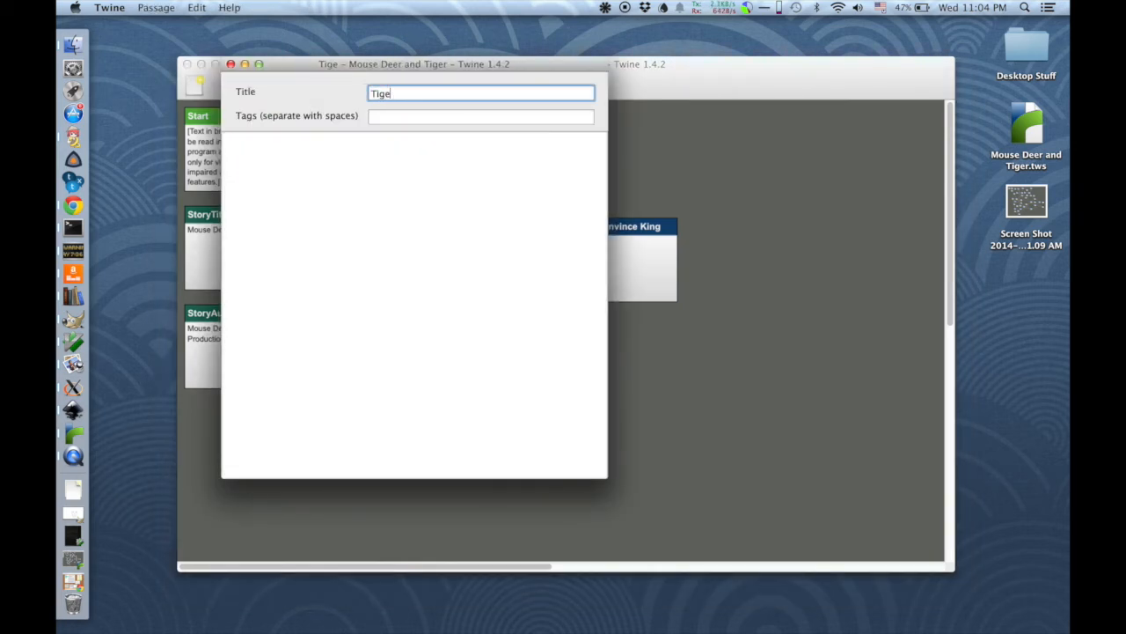
pyautogui.press('BackSpace')
pyautogui.press('BackSpace')
pyautogui.press('BackSpace')
pyautogui.press('BackSpace')
pyautogui.press('BackSpace')
pyautogui.write('ats Mouse Deer')
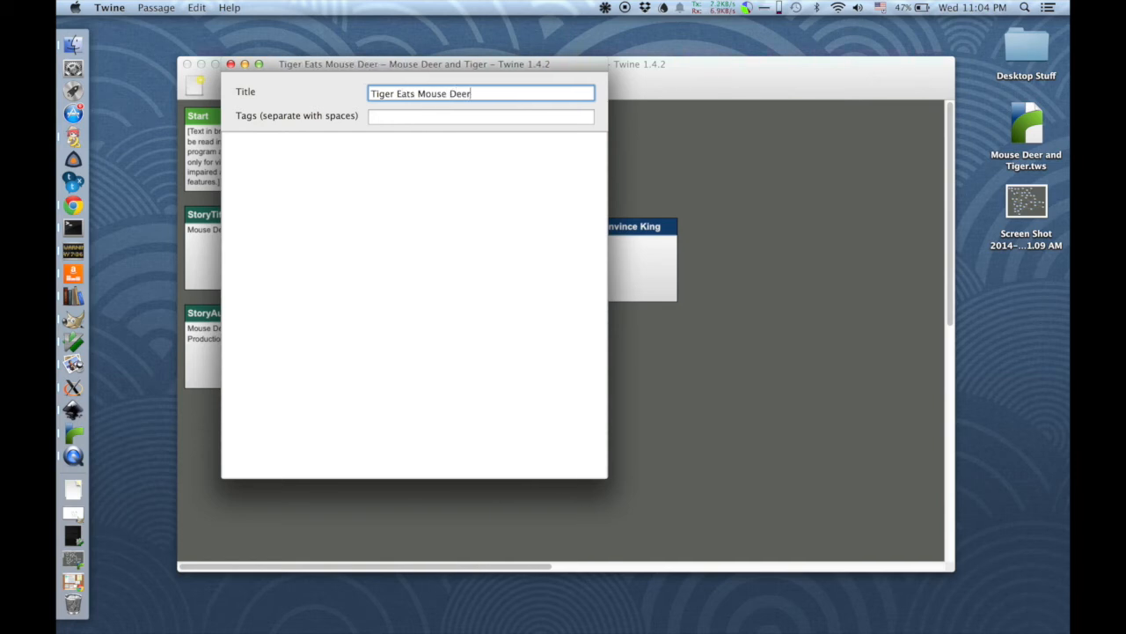
pyautogui.click(352, 165)
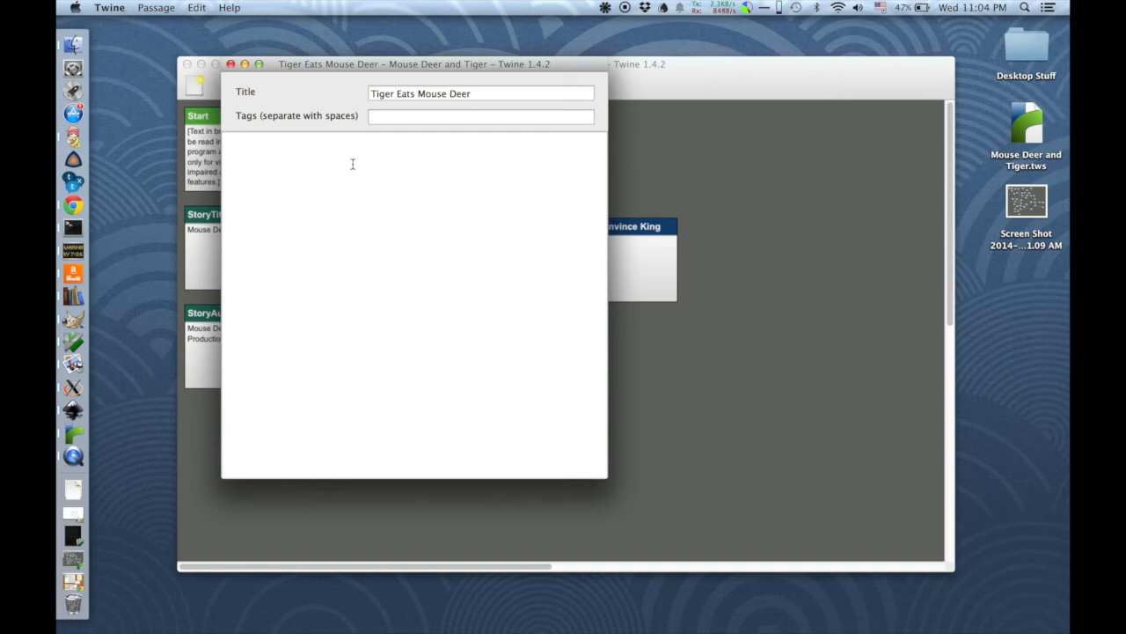
pyautogui.click(817, 396)
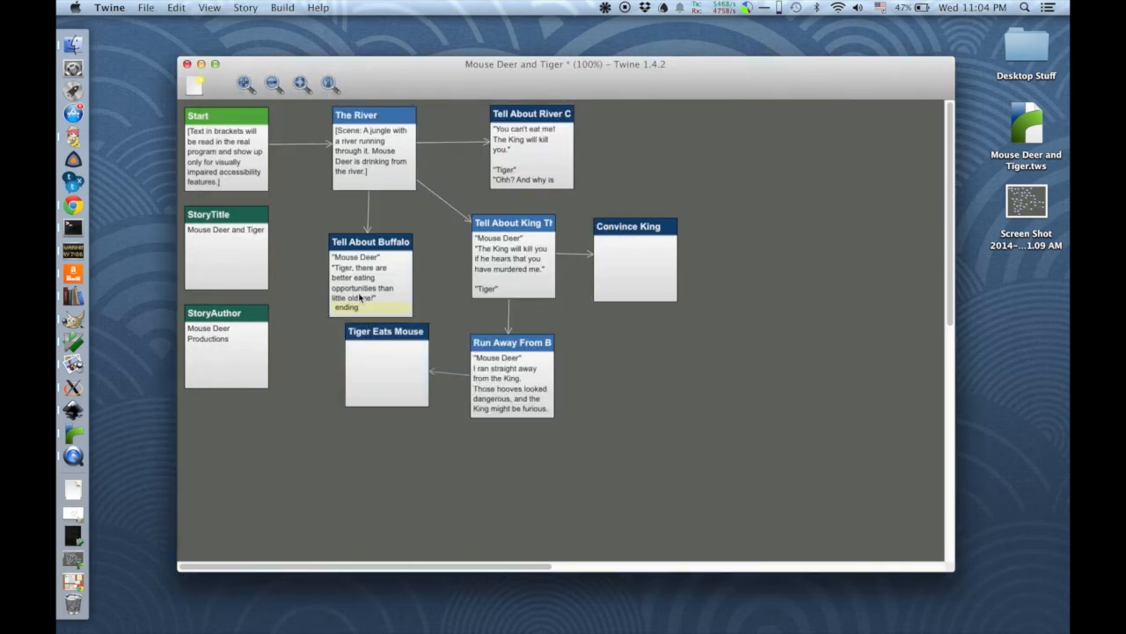
# Step: Cut the closing text "And Tiger ate Mouse Deer." and ''BAD END'' from the Tell About Buffalo Herd passage, and close it
pyautogui.doubleClick(378, 257)
pyautogui.click(380, 384)
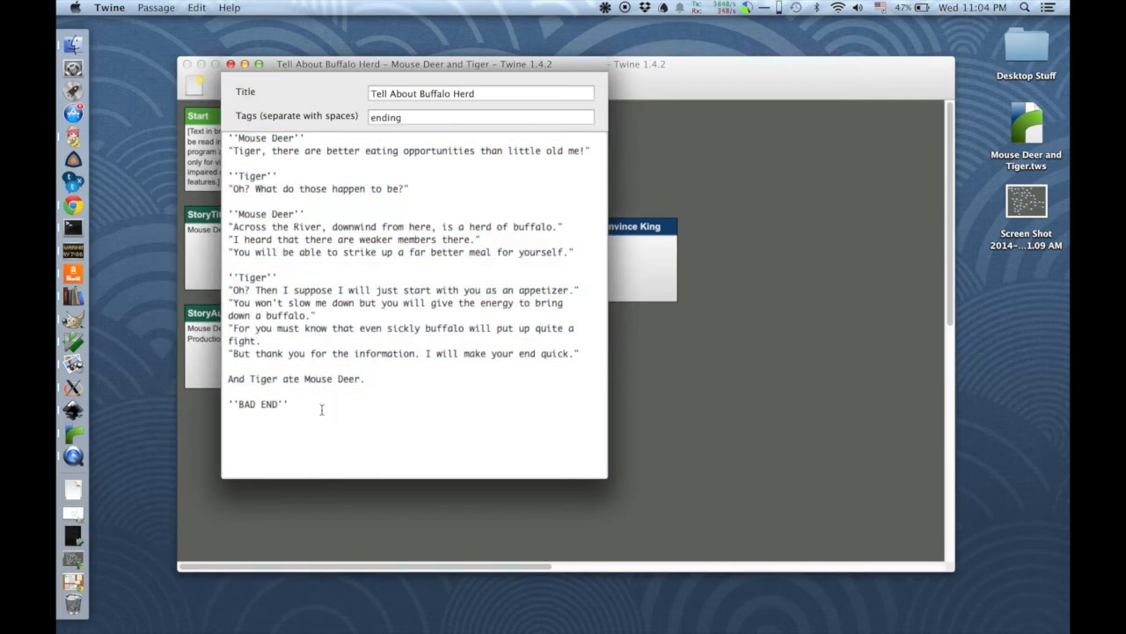
pyautogui.hotkey('shift', 'Up')
pyautogui.hotkey('shift', 'Up')
pyautogui.press('shift+super+Left')
pyautogui.press('super+c')
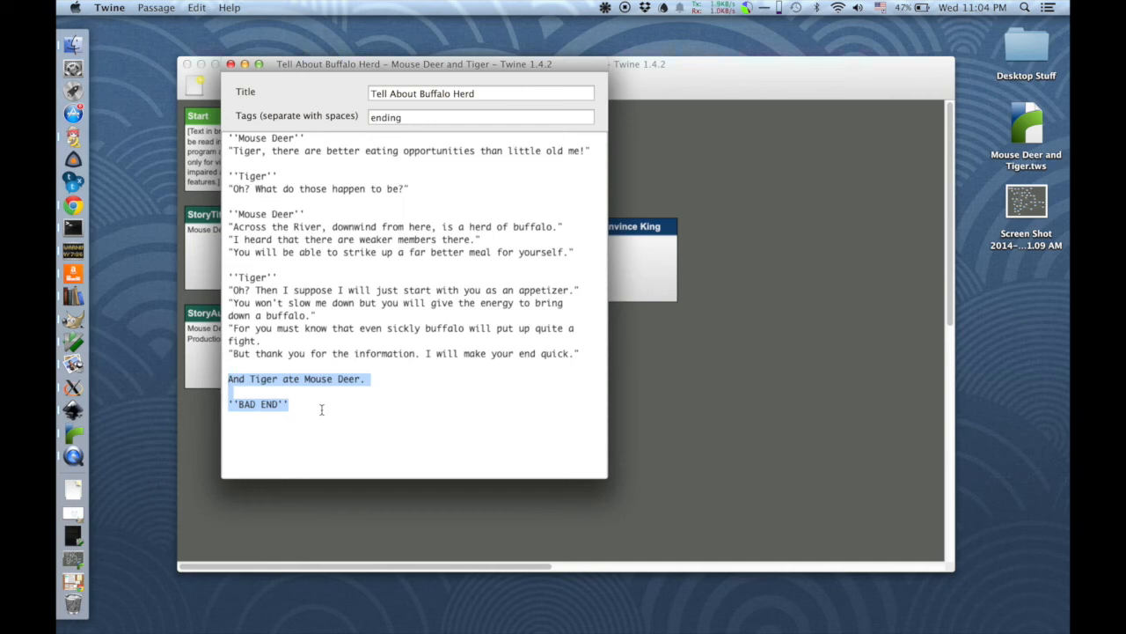
pyautogui.press('BackSpace')
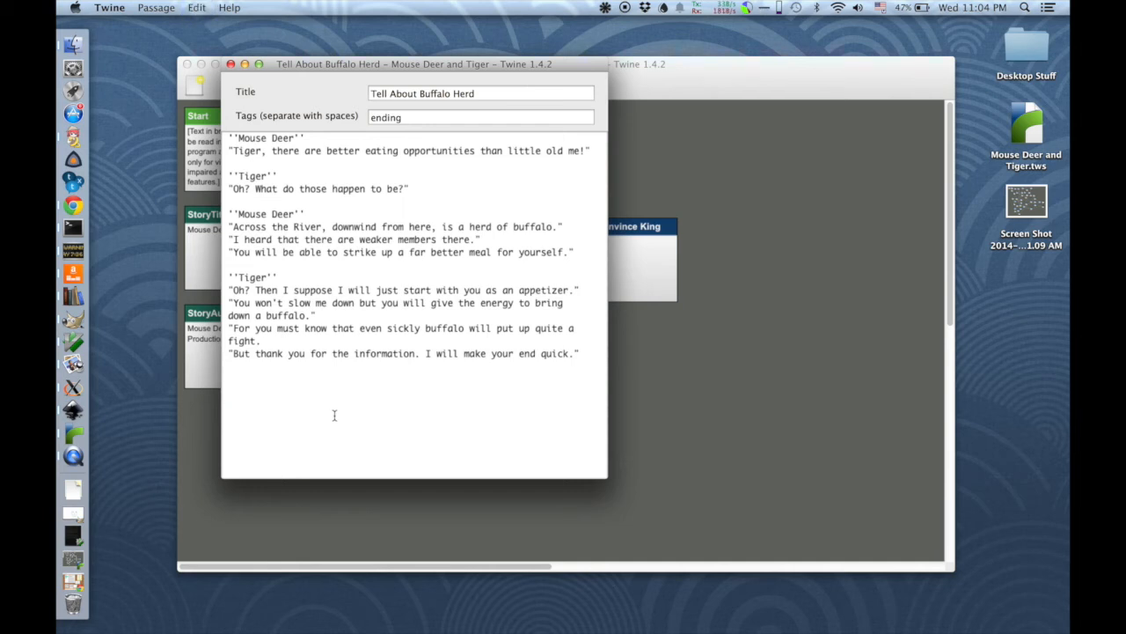
pyautogui.press('super+w')
# Step: Paste the cut bad-end text into the Tiger Eats Mouse Deer passage, tag it ending and close it
pyautogui.doubleClick(388, 370)
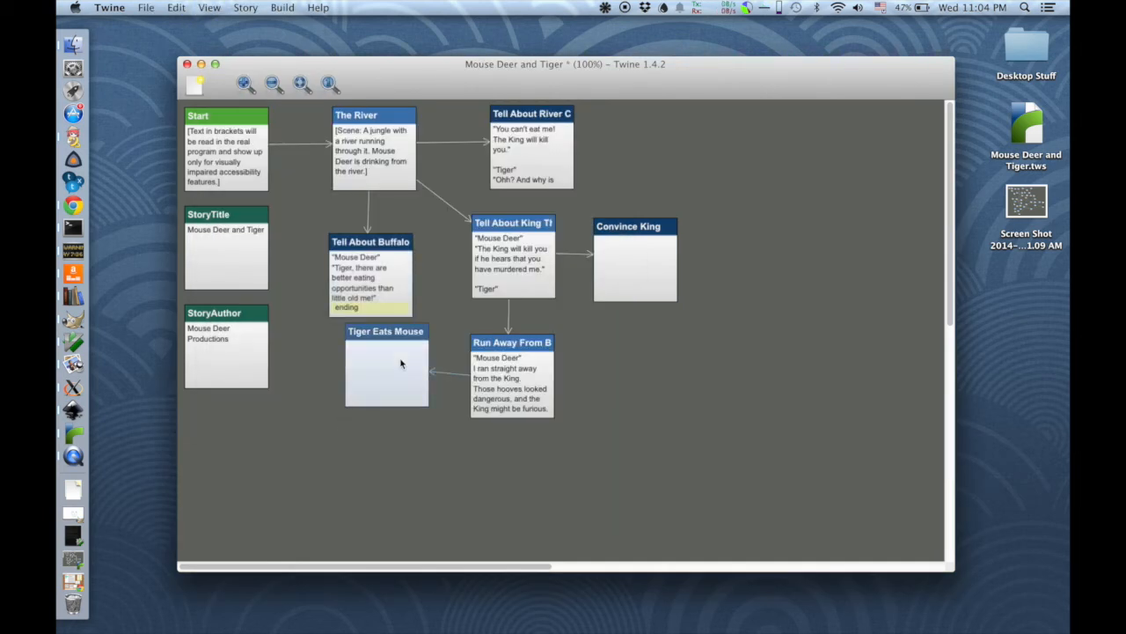
pyautogui.press('super+v')
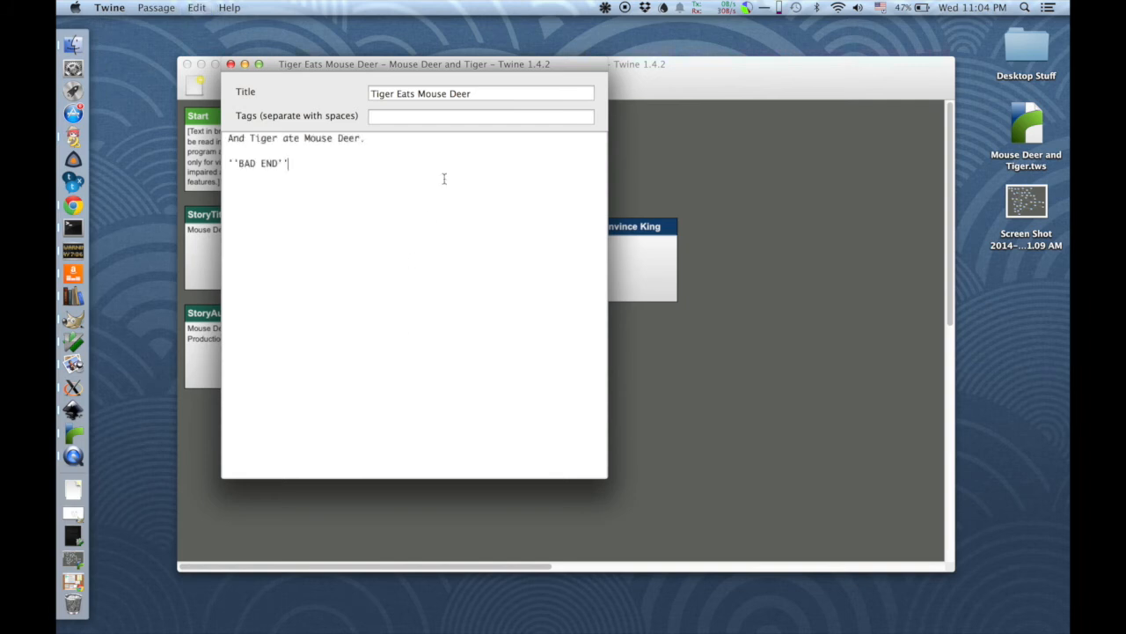
pyautogui.click(438, 120)
pyautogui.write('ending')
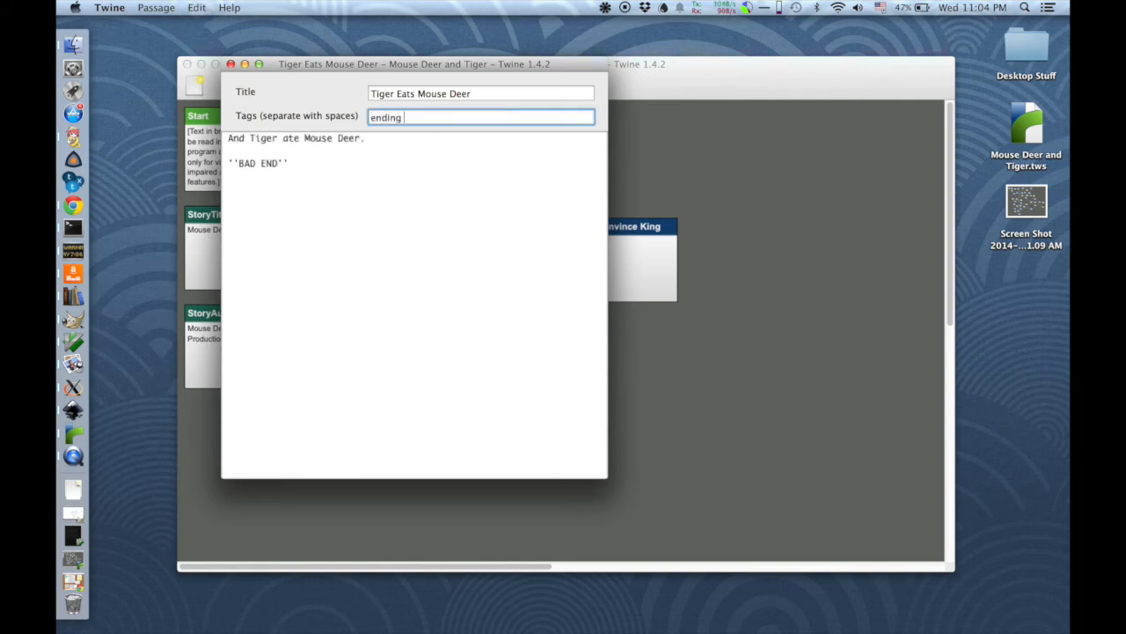
pyautogui.press('super+w')
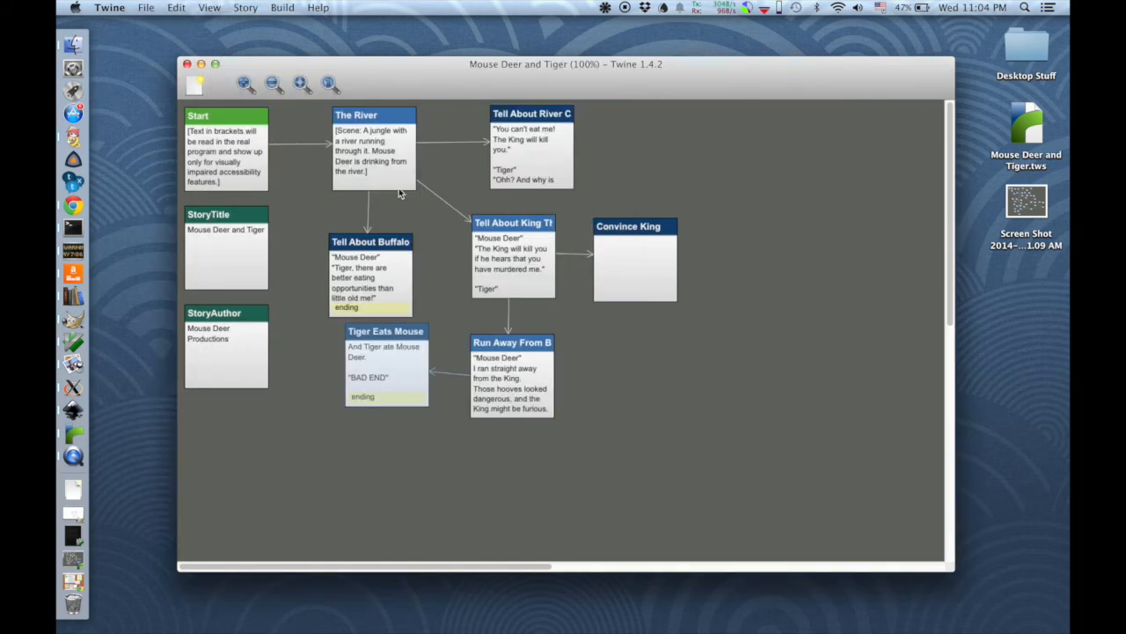
# Step: End the Tell About Buffalo Herd passage with the macro <<display Tiger Eats Mouse Deer>> and save the story
pyautogui.click(400, 311)
pyautogui.doubleClick(400, 312)
pyautogui.write('<<display')
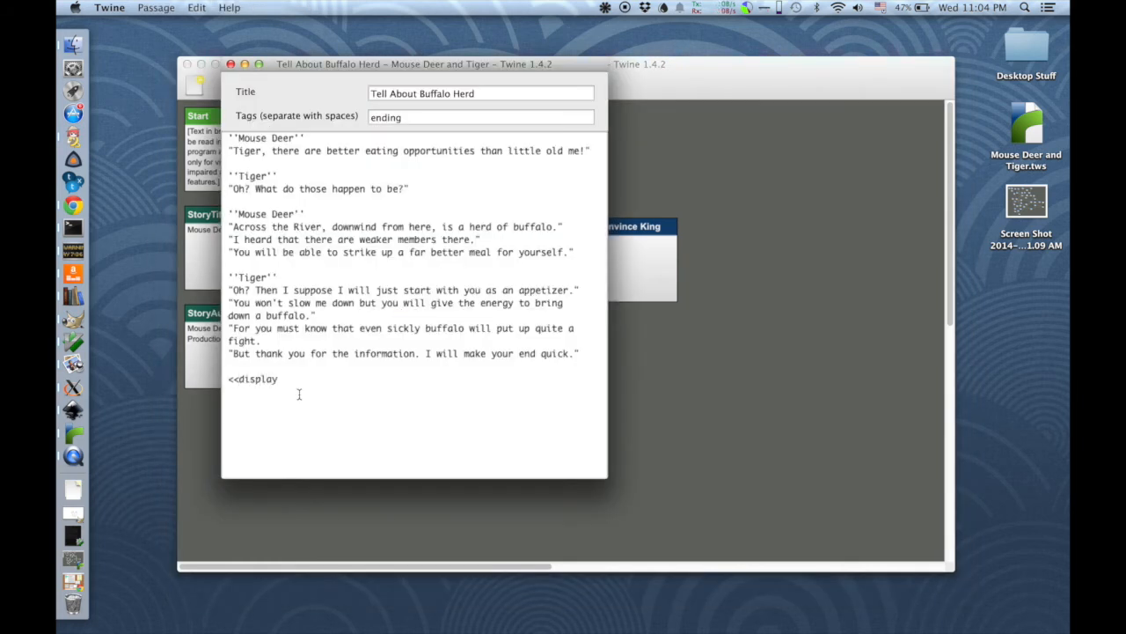
pyautogui.moveTo(400, 67); pyautogui.dragTo(659, 151)
pyautogui.write('Tiger')
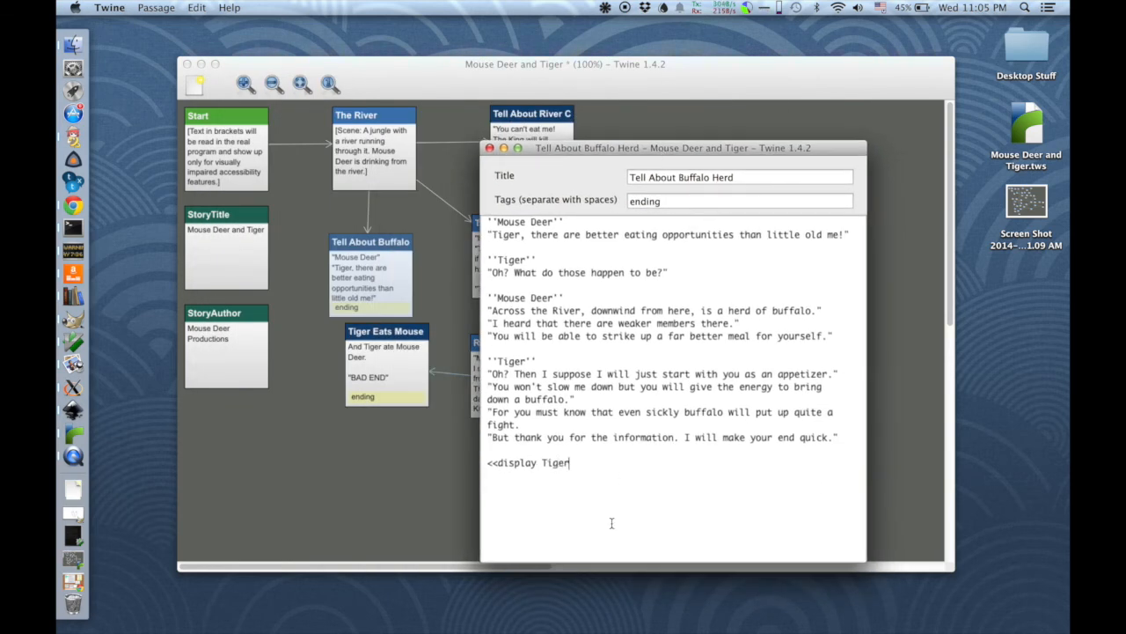
pyautogui.write(' Eats Mouse Deer>>')
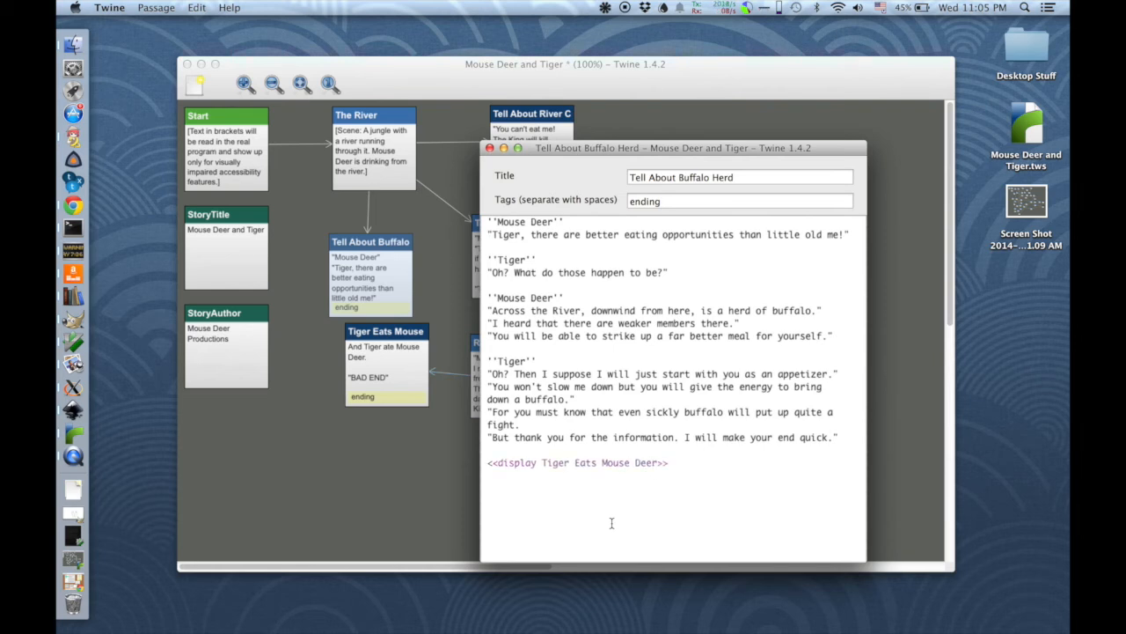
pyautogui.press('super+s')
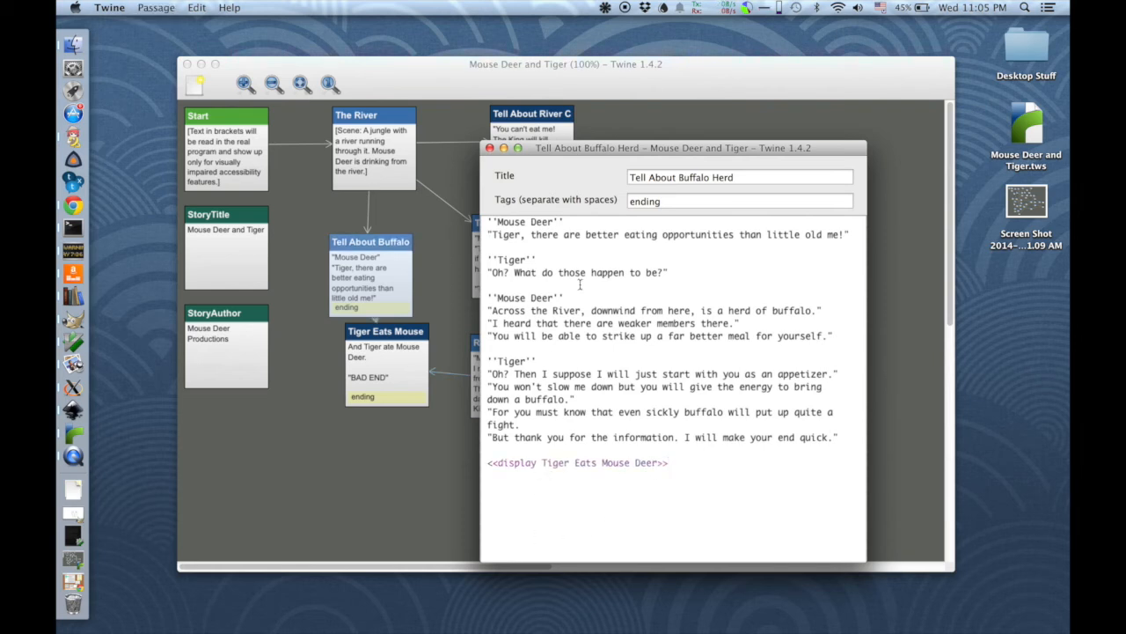
# Step: Remove the ending tag from Tell About Buffalo Herd, save and close it, and position Tiger Eats Mouse Deer slightly lower beneath it
pyautogui.doubleClick(658, 202)
pyautogui.press('BackSpace')
pyautogui.press('super+s')
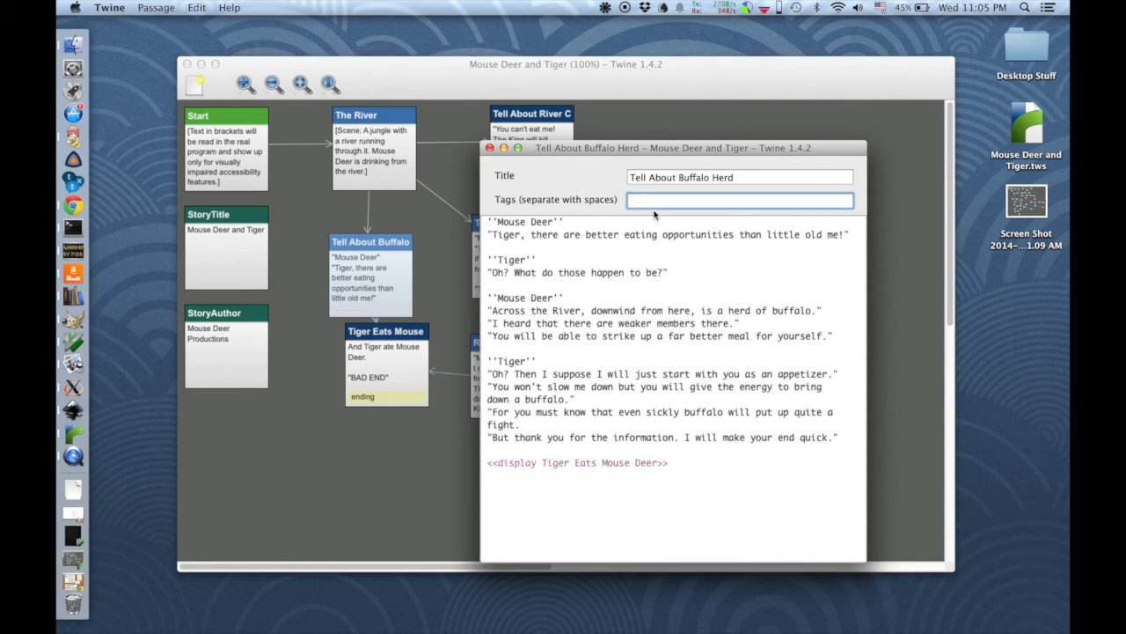
pyautogui.press('super+w')
pyautogui.moveTo(362, 398); pyautogui.dragTo(389, 443)
pyautogui.click(422, 485)
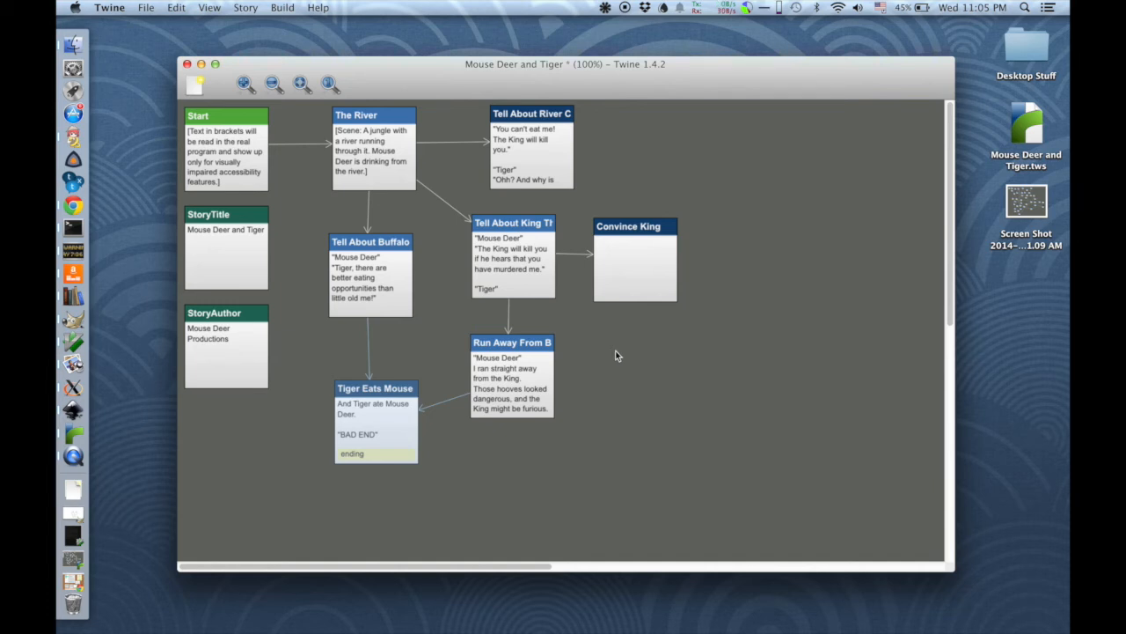
pyautogui.moveTo(368, 419); pyautogui.dragTo(370, 379)
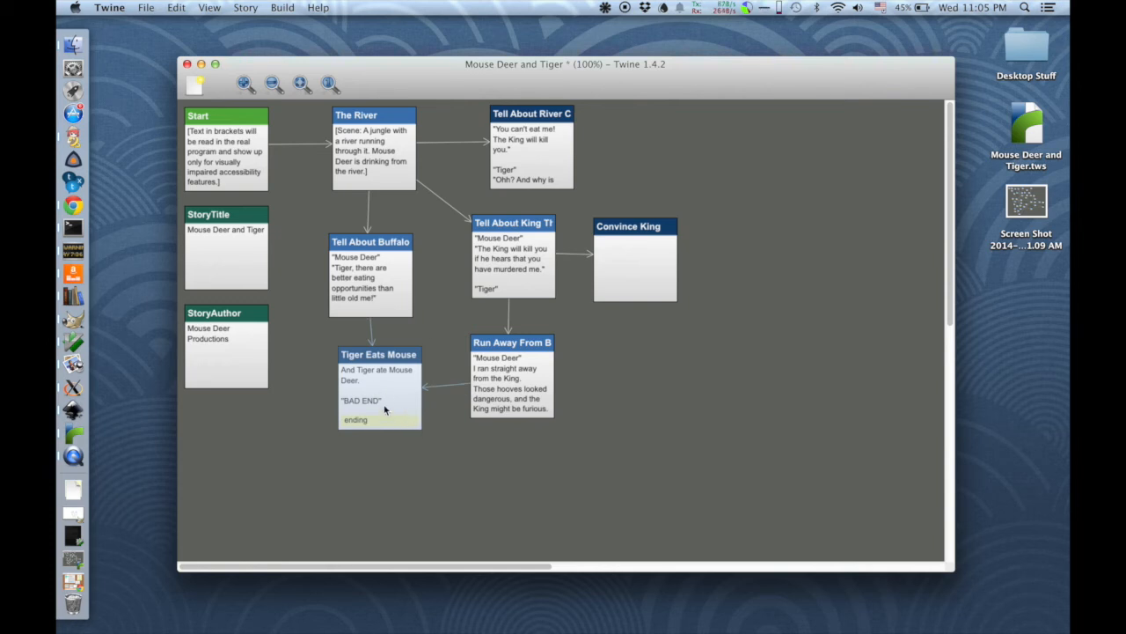
# Step: Open the Run Away From Buffalo passage to check its scene text and display macro, and close it
pyautogui.click(498, 392)
pyautogui.doubleClick(498, 392)
pyautogui.click(448, 397)
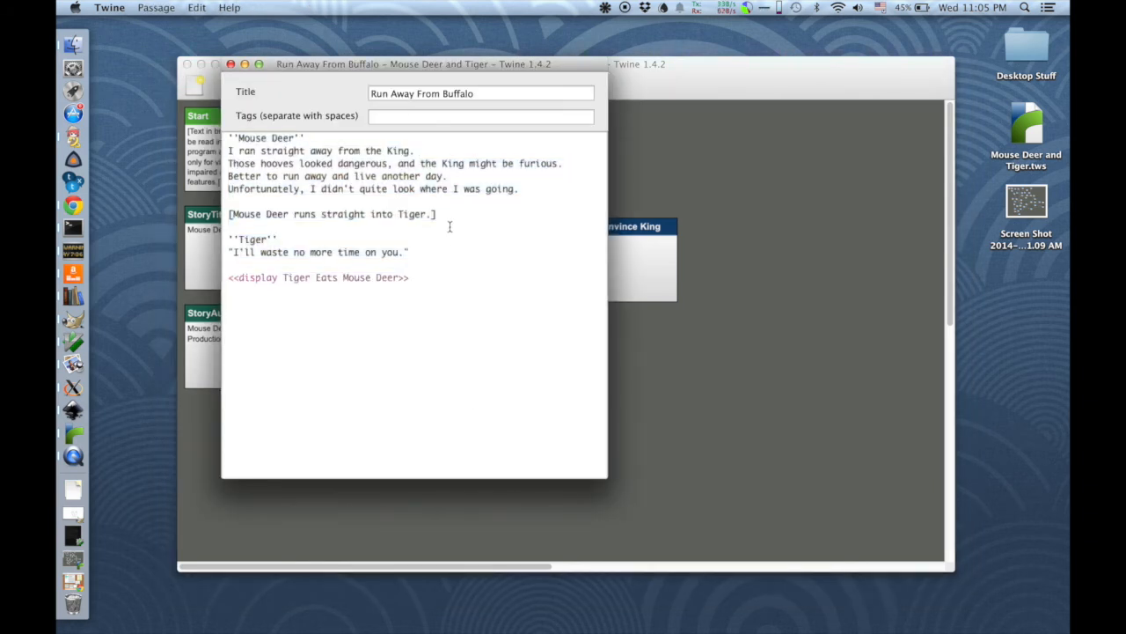
pyautogui.click(231, 65)
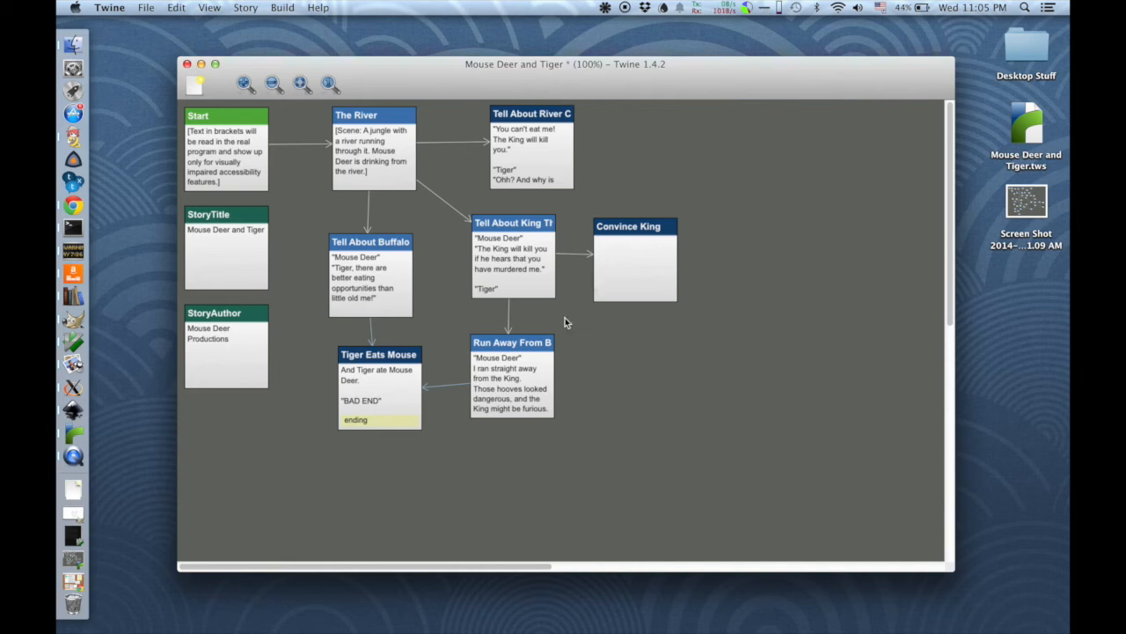
pyautogui.moveTo(514, 378)
# Step: Write the Convince King scene, with the King of Buffalo letting Mouse Deer go, and end it with ''OKAY ENDING''
pyautogui.doubleClick(615, 273)
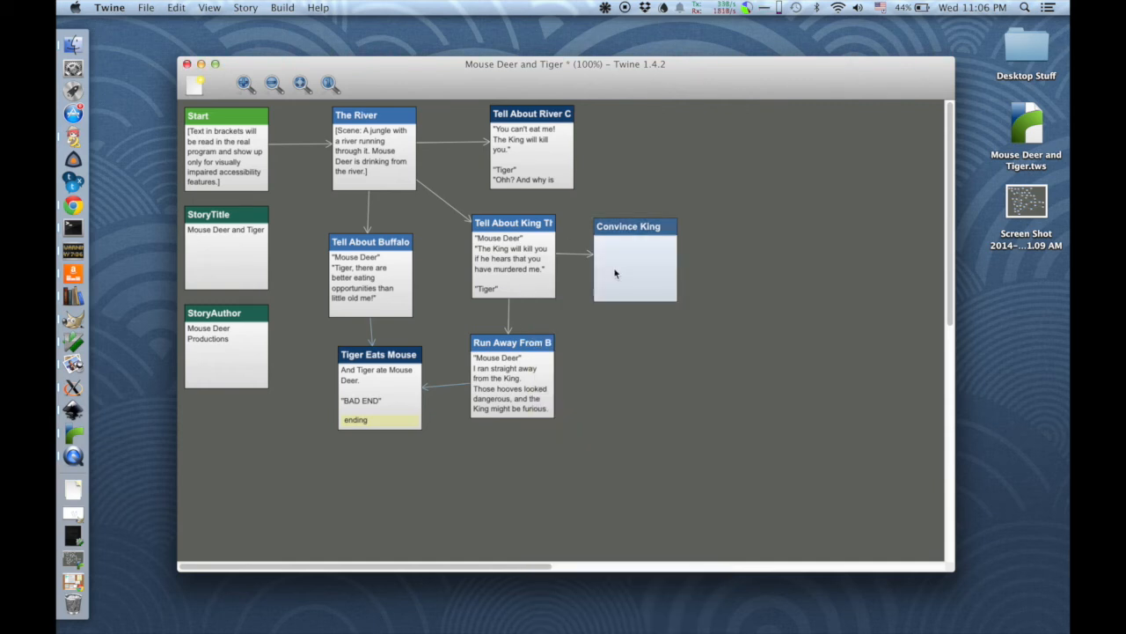
pyautogui.moveTo(472, 64); pyautogui.dragTo(697, 135)
pyautogui.click(580, 289)
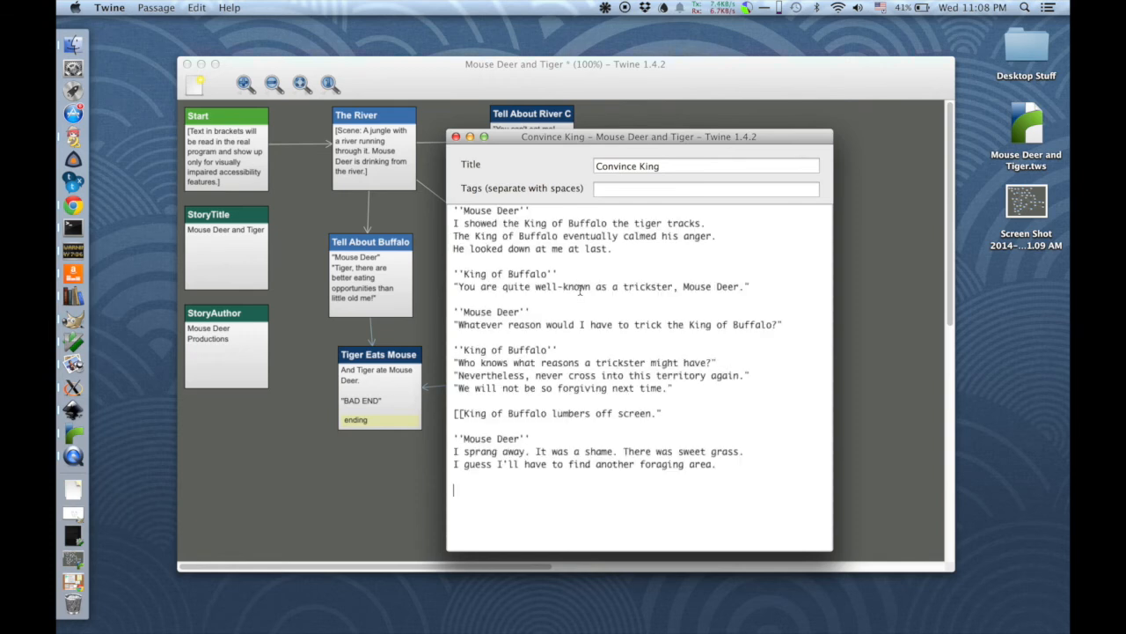
pyautogui.write('OKAY ENDING')
pyautogui.press('super+Left')
pyautogui.write("''")
pyautogui.press('super+Right')
pyautogui.write("''")
# Step: Tag the Convince King passage as ending, save the story and close the passage
pyautogui.click(636, 190)
pyautogui.write('ending')
pyautogui.press('super+s')
pyautogui.press('super+w')
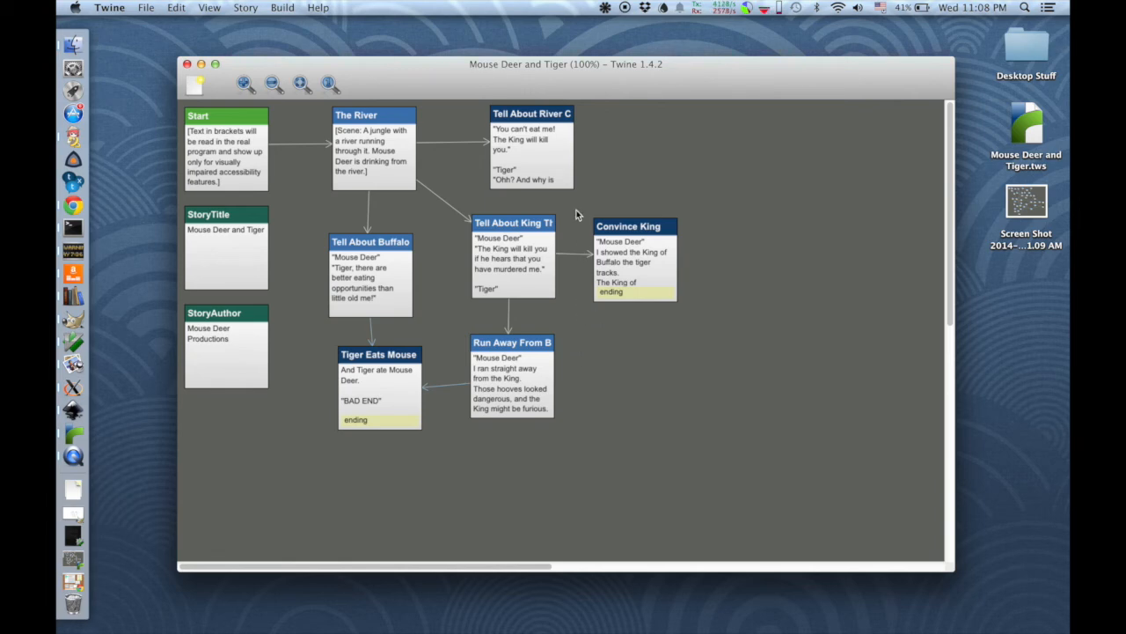
# Step: Delete the opening line "You can't eat me! The King will kill you." from the Tell About River Cake passage
pyautogui.doubleClick(553, 191)
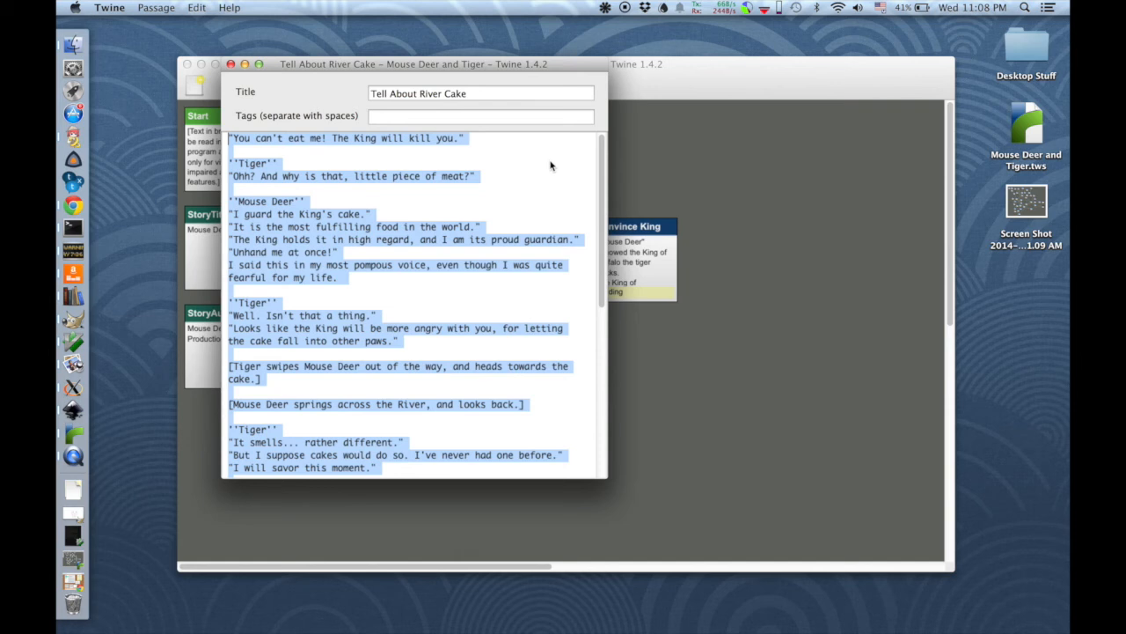
pyautogui.click(489, 231)
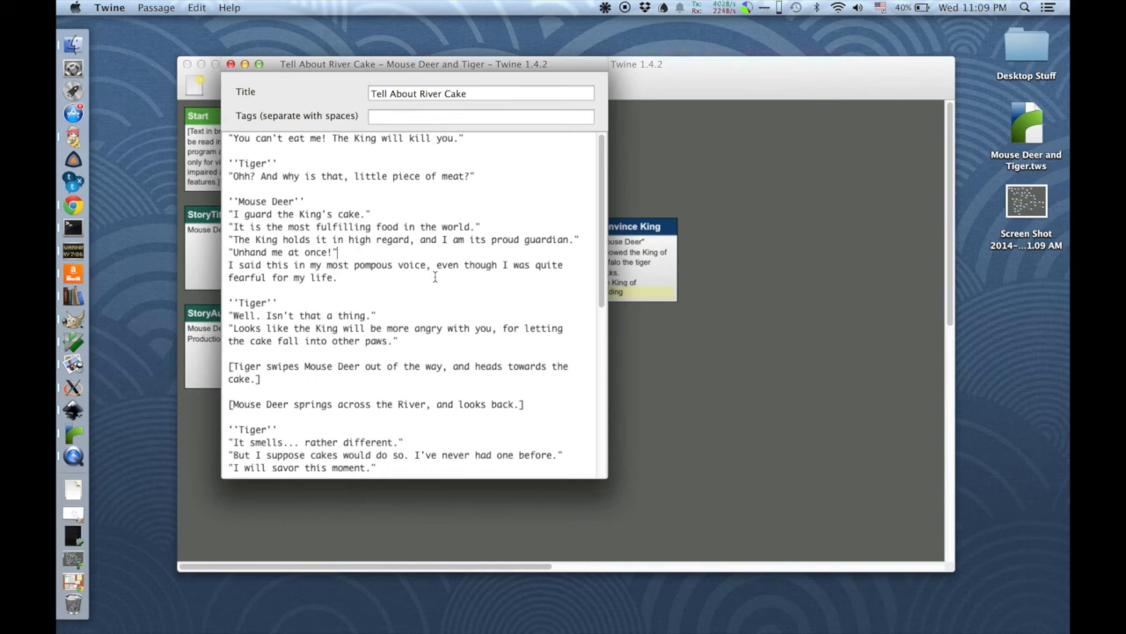
pyautogui.click(371, 287)
pyautogui.click(356, 305)
pyautogui.click(373, 156)
pyautogui.doubleClick(359, 138)
pyautogui.tripleClick(359, 138)
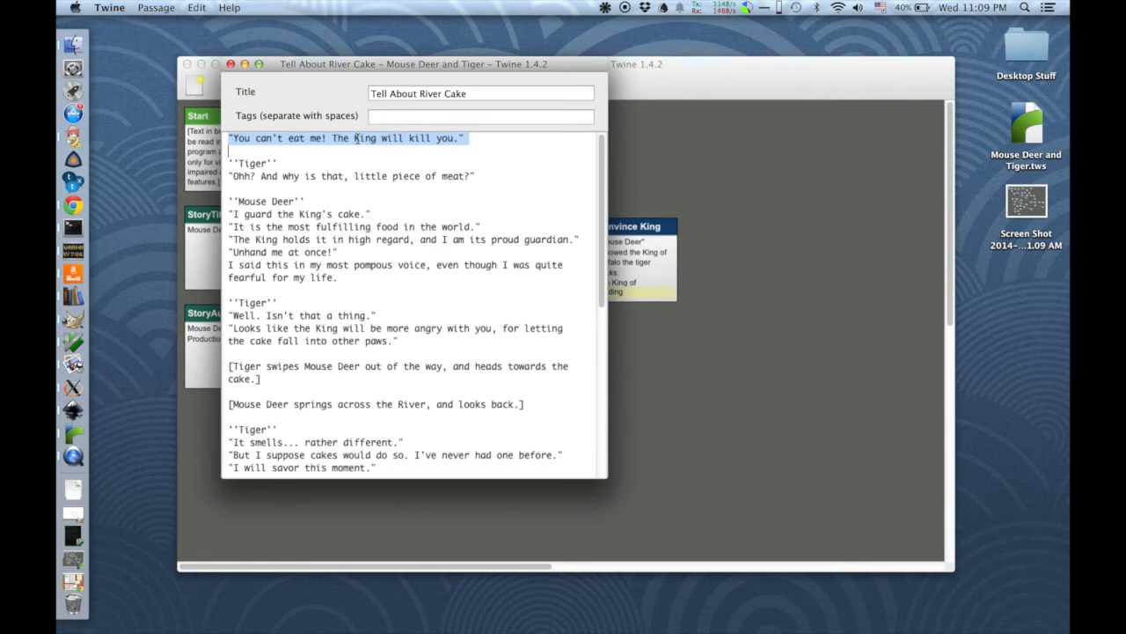
pyautogui.press('BackSpace')
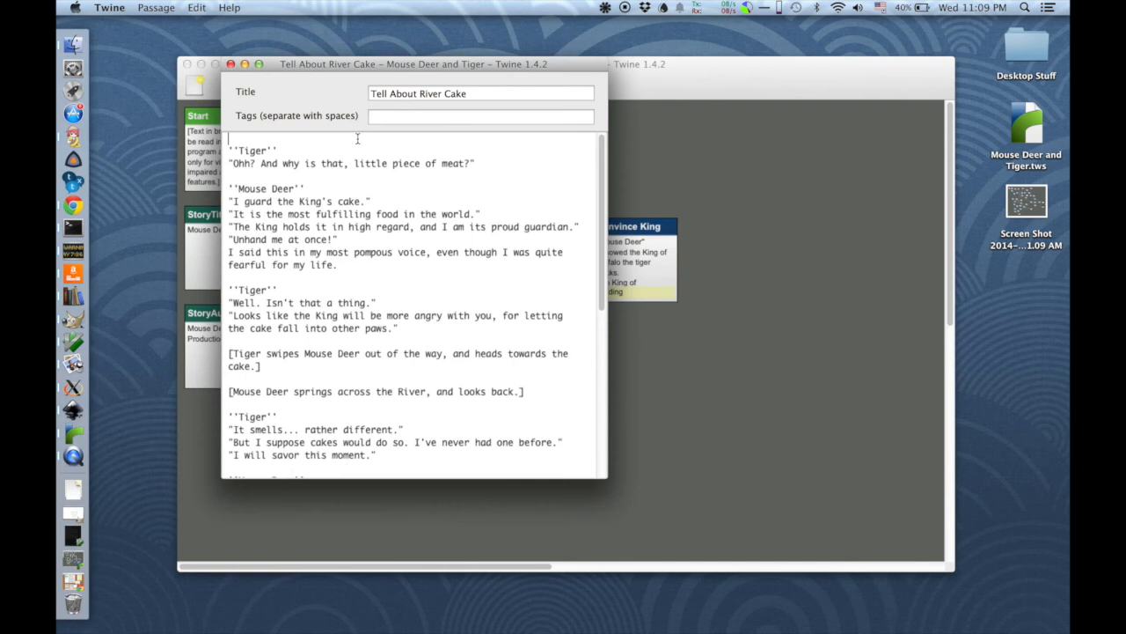
pyautogui.press('Delete')
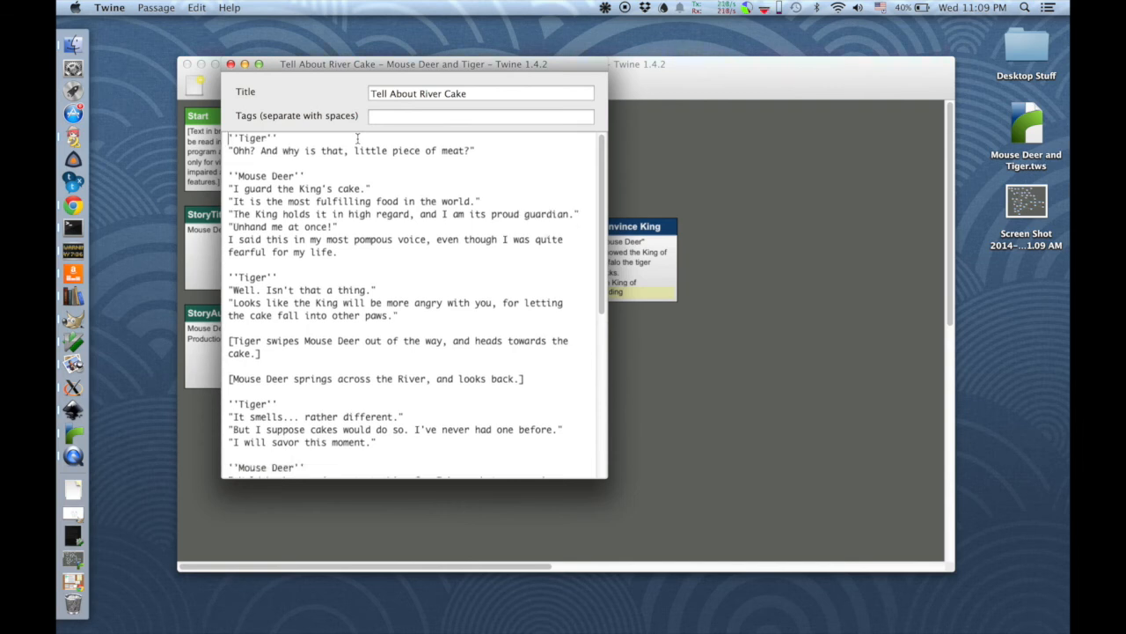
pyautogui.moveTo(337, 66); pyautogui.dragTo(483, 213)
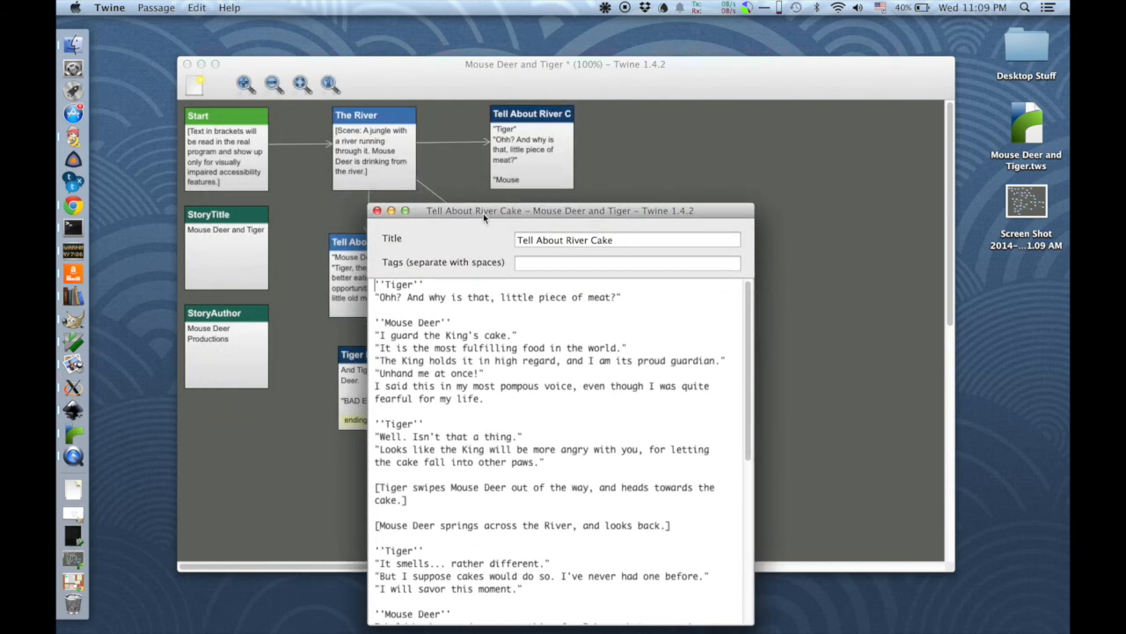
# Step: Rewrite the River Cake opening under a ''Mouse Deer'' heading with "The King will kill you, for I guard the River Cake."
pyautogui.press('Return')
pyautogui.press('Return')
pyautogui.press('Up')
pyautogui.press('Up')
pyautogui.write("''Mouse Deer")
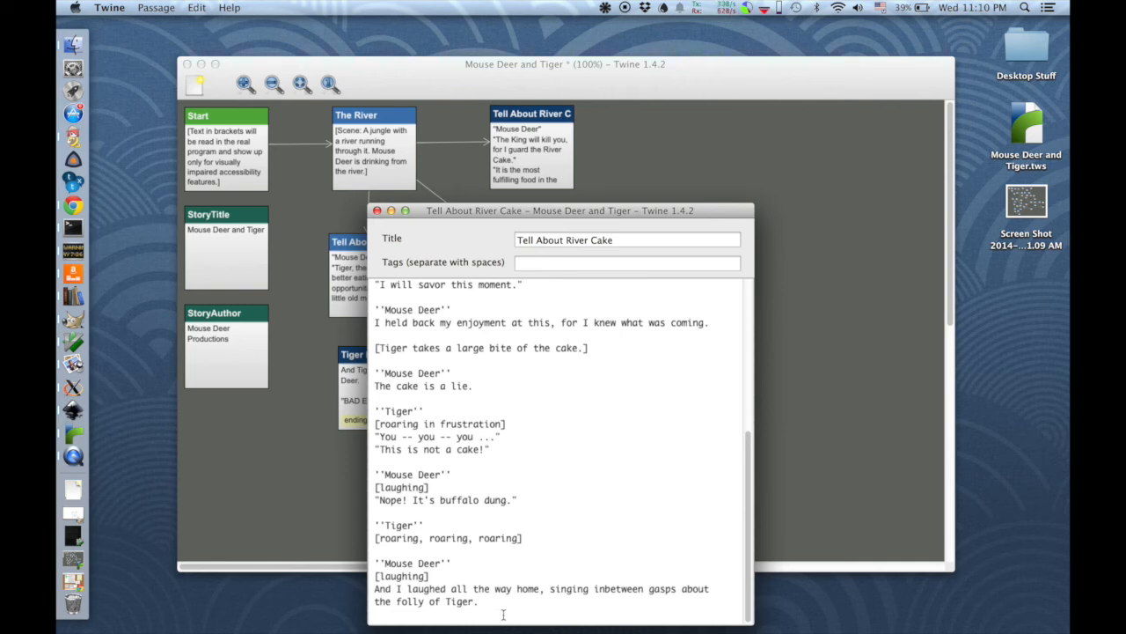
# Step: End the Tell About River Cake passage with ''GOOD END'' and save the story
pyautogui.press('Return')
pyautogui.write("''")
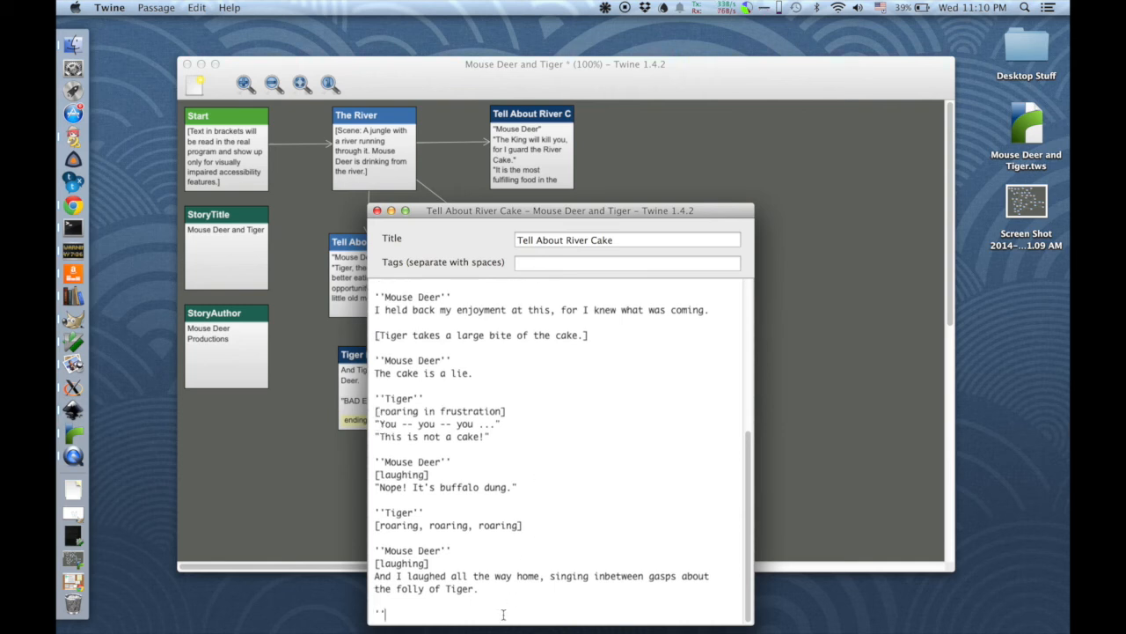
pyautogui.write("Good End''")
pyautogui.write("''")
pyautogui.press('BackSpace')
pyautogui.press('BackSpace')
pyautogui.press('BackSpace')
pyautogui.press('BackSpace')
pyautogui.press('BackSpace')
pyautogui.press('BackSpace')
pyautogui.press('BackSpace')
pyautogui.press('BackSpace')
pyautogui.press('BackSpace')
pyautogui.write("OOD END''")
pyautogui.press('super+s')
# Step: Review the second half of the Tell About River Cake dialogue, from Tiger smelling the cake to the ending
pyautogui.click(560, 540)
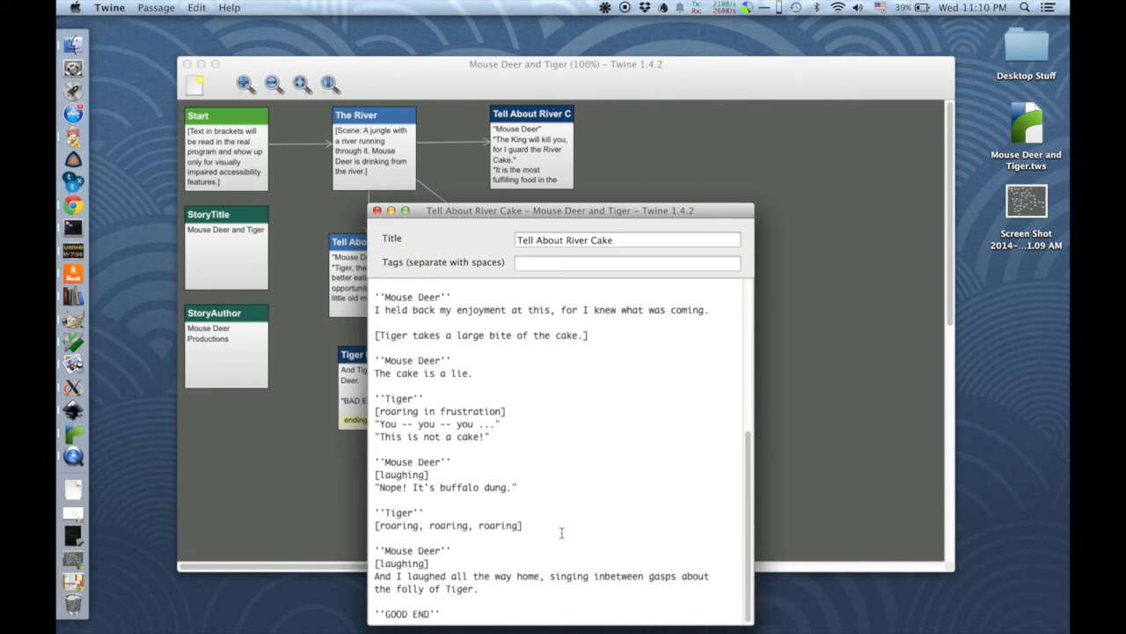
pyautogui.click(573, 500)
pyautogui.click(593, 465)
pyautogui.click(620, 390)
pyautogui.press('Up')
pyautogui.press('Up')
pyautogui.press('Up')
pyautogui.press('Up')
pyautogui.press('Up')
pyautogui.press('Up')
pyautogui.press('Up')
pyautogui.press('Up')
pyautogui.press('Up')
pyautogui.press('Up')
pyautogui.press('Down')
pyautogui.press('Down')
pyautogui.press('Down')
pyautogui.press('Down')
pyautogui.press('Down')
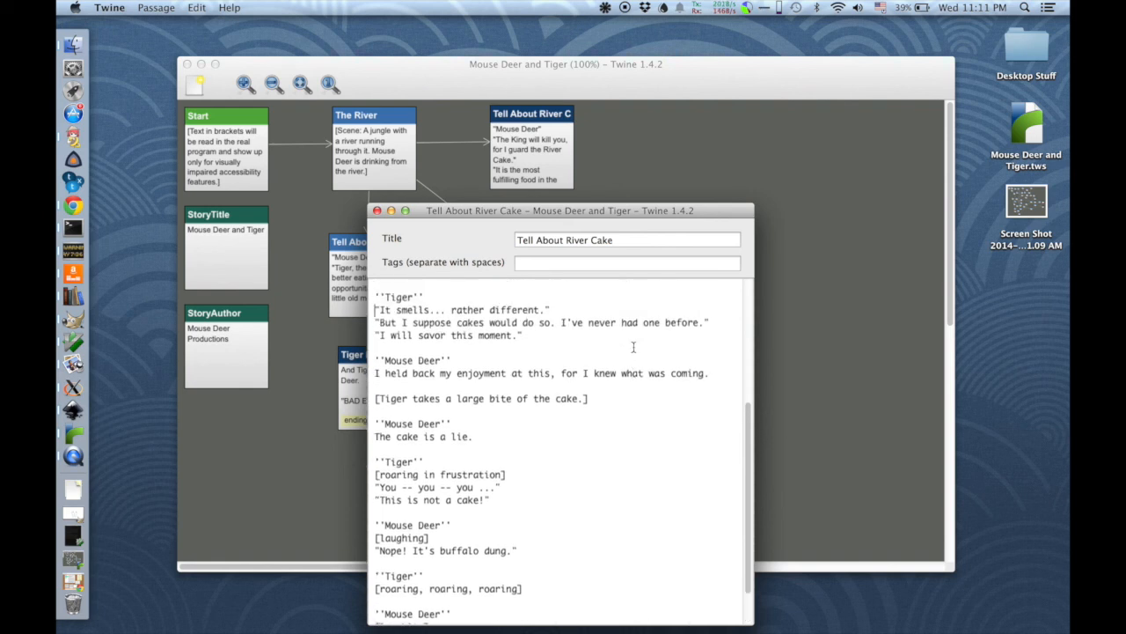
pyautogui.press('Up')
pyautogui.press('Up')
pyautogui.press('Up')
pyautogui.press('Up')
pyautogui.press('Up')
pyautogui.press('Up')
pyautogui.press('Up')
pyautogui.press('Up')
pyautogui.press('Up')
pyautogui.press('Up')
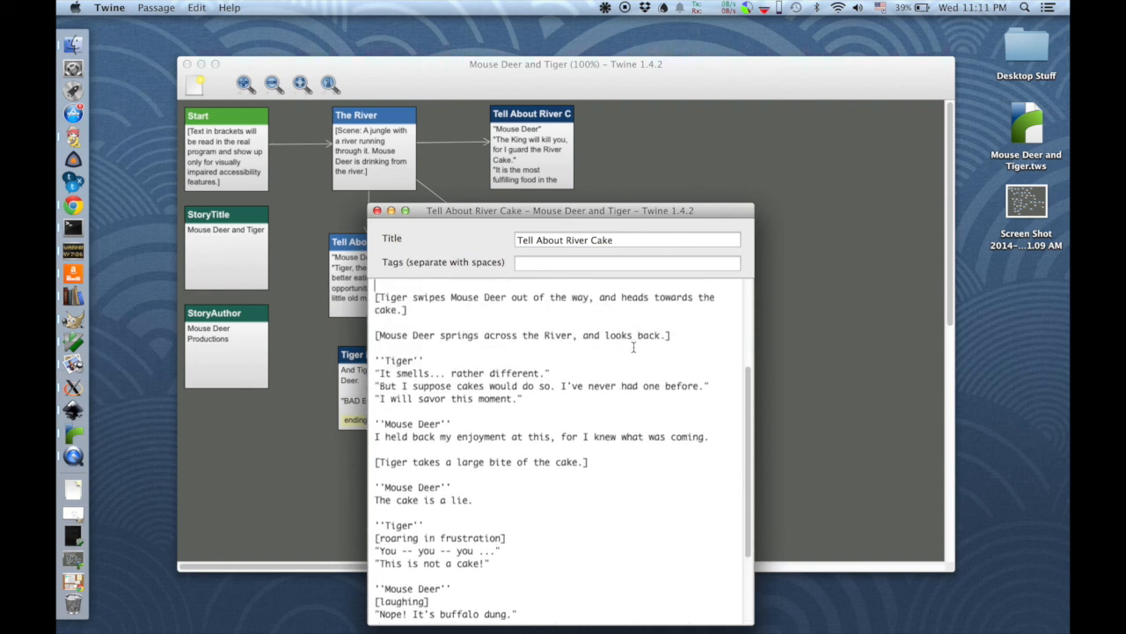
pyautogui.press('Down')
pyautogui.press('Down')
pyautogui.press('Down')
pyautogui.press('Down')
pyautogui.press('Return')
pyautogui.press('Return')
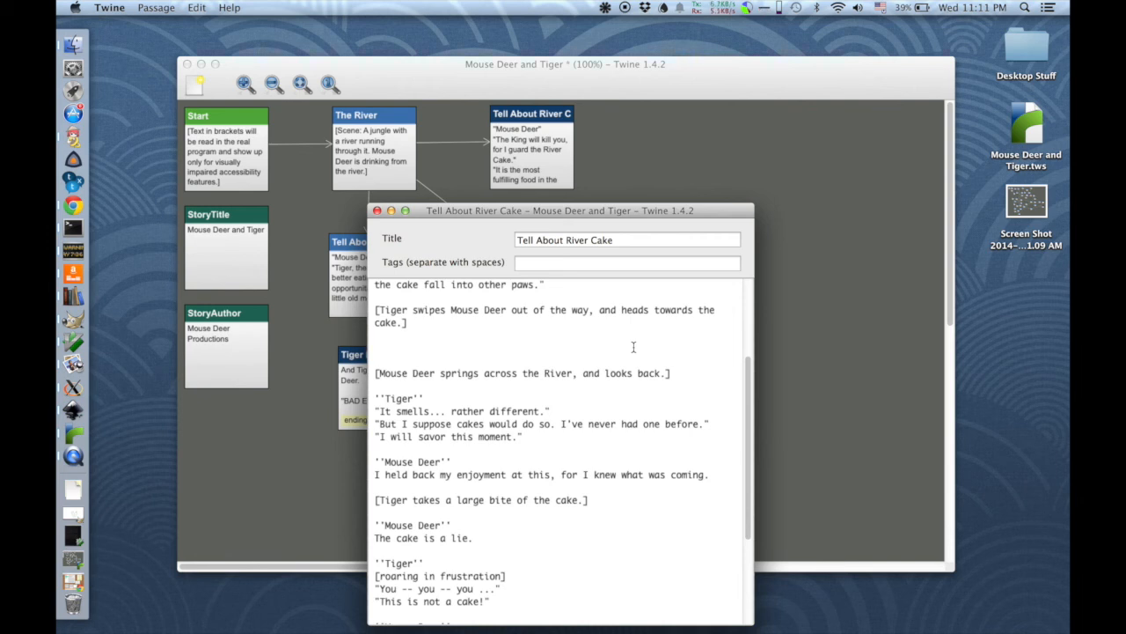
pyautogui.press('Delete')
pyautogui.press('Delete')
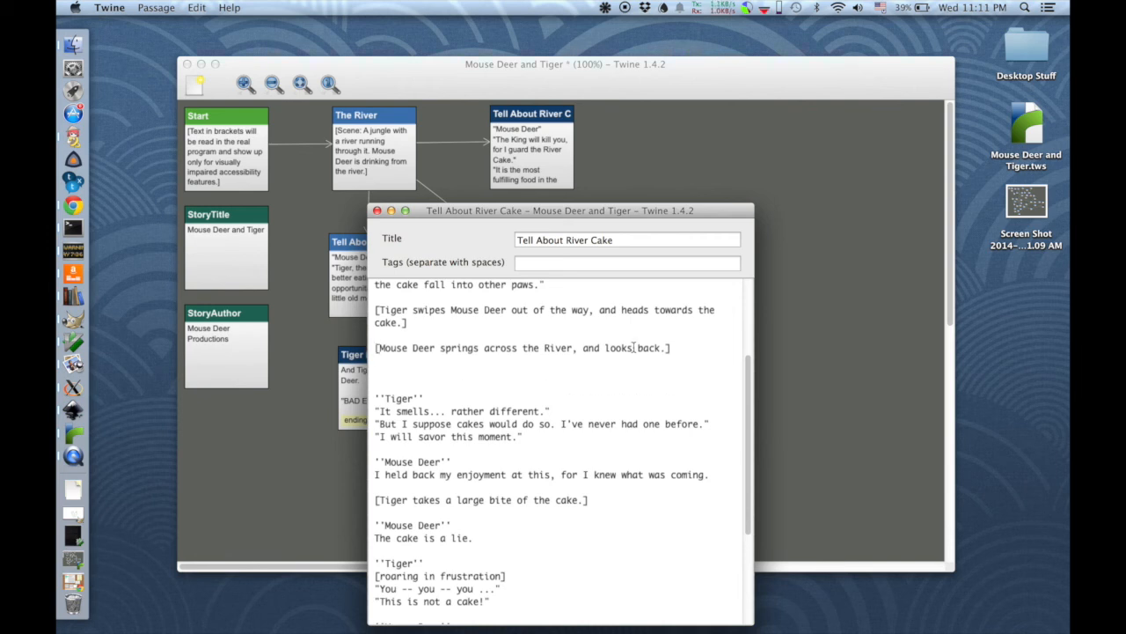
# Step: After "I knew what was coming.", add narration about the King and his uncertain temper, with choices linking to Head Home and Find Buffalo King
pyautogui.press('End')
pyautogui.press('Down')
pyautogui.press('Down')
pyautogui.press('Down')
pyautogui.press('Down')
pyautogui.press('Down')
pyautogui.press('Down')
pyautogui.press('Down')
pyautogui.press('Down')
pyautogui.press('Down')
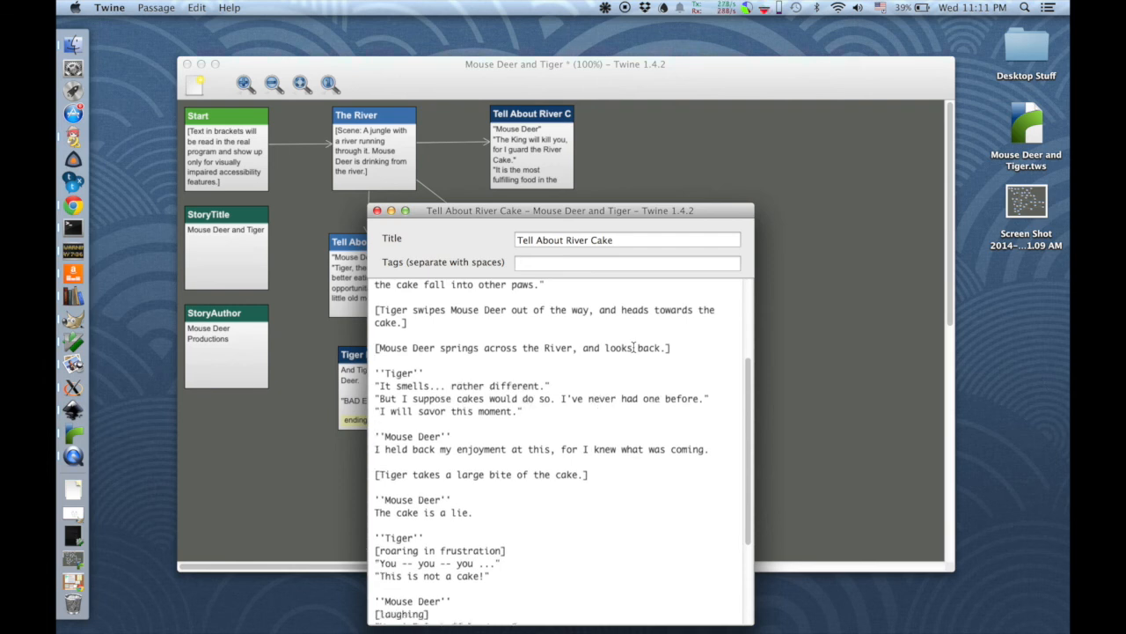
pyautogui.press('Return')
pyautogui.click(506, 462)
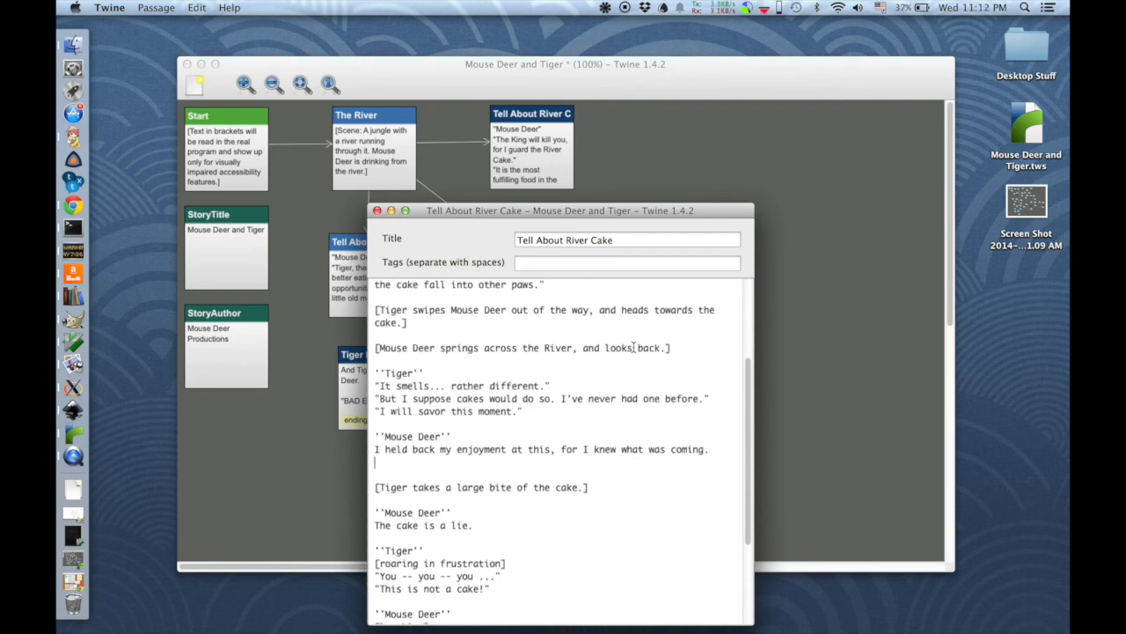
pyautogui.write('Just now I thought of a possibly interested audience. There was indeed a King in the area." "And he did indeed possess the cake."')
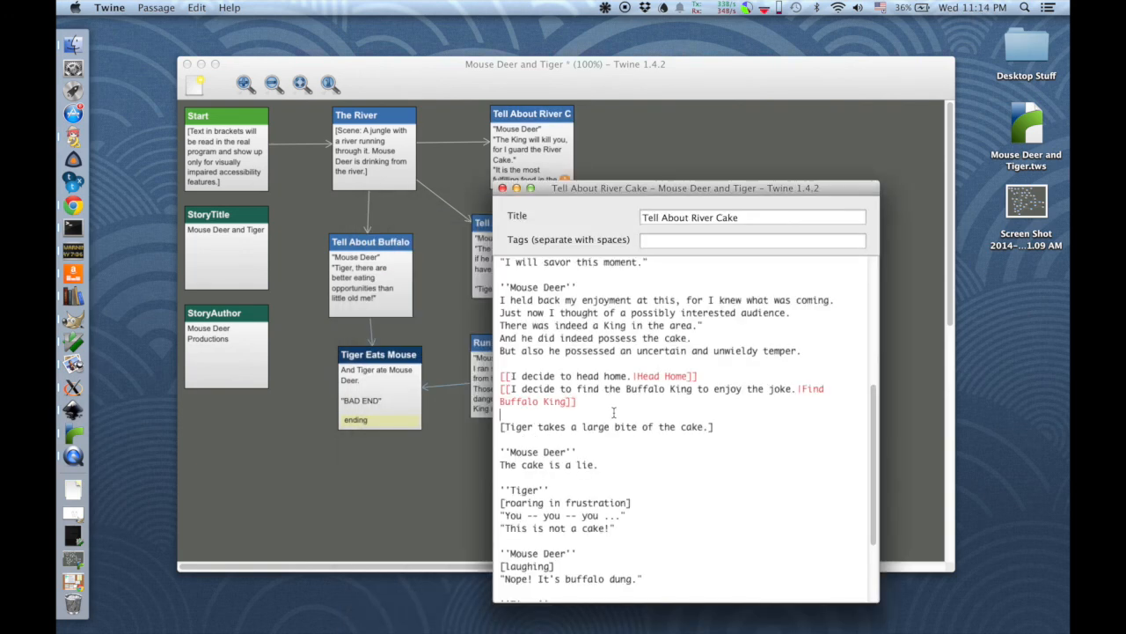
# Step: Create the missing linked passages Head Home and Find Buffalo King and arrange them with Convince King on the story map
pyautogui.press('super+w')
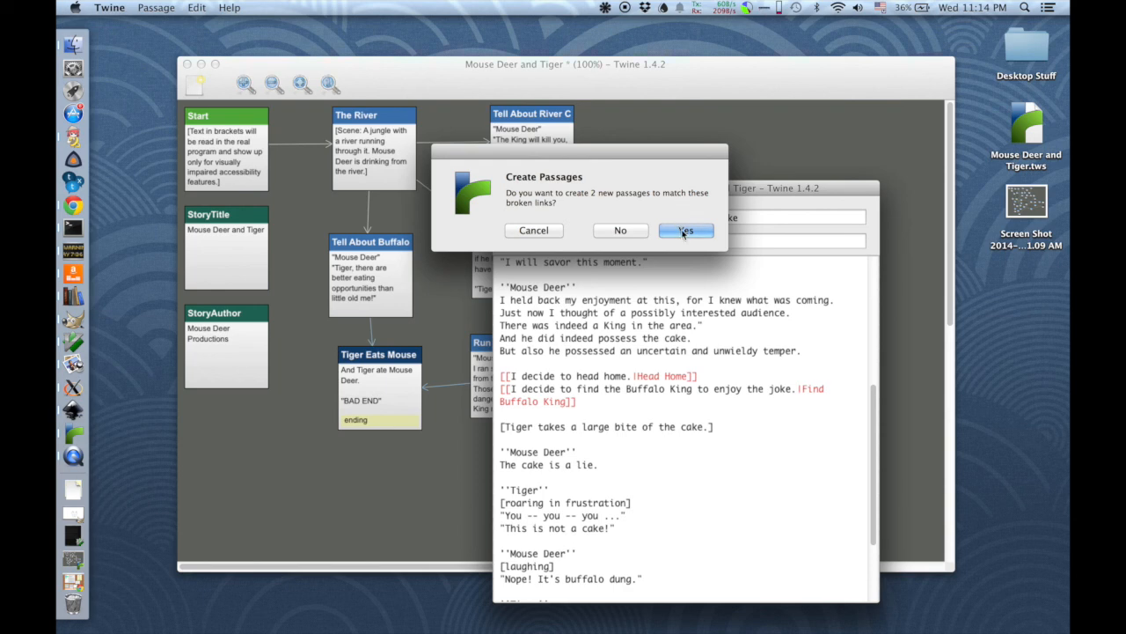
pyautogui.click(683, 231)
pyautogui.moveTo(693, 342); pyautogui.dragTo(810, 163)
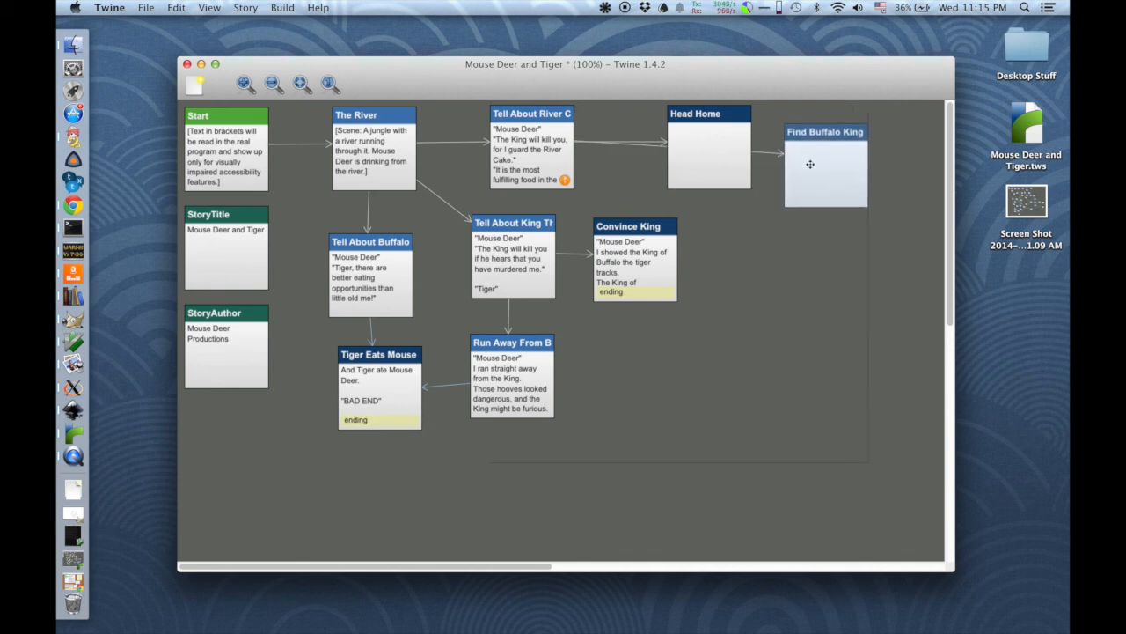
pyautogui.click(695, 152)
pyautogui.moveTo(695, 152); pyautogui.dragTo(729, 269)
pyautogui.moveTo(630, 280); pyautogui.dragTo(609, 326)
pyautogui.moveTo(716, 277); pyautogui.dragTo(642, 220)
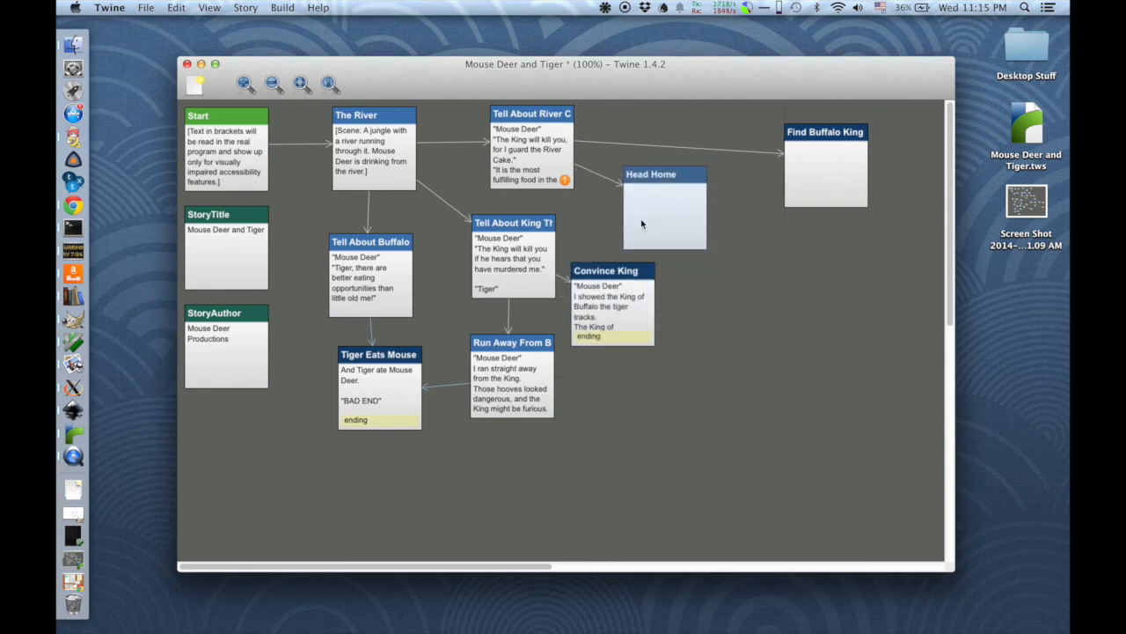
# Step: Open the Head Home passage and tag it as ending
pyautogui.doubleClick(642, 224)
pyautogui.moveTo(414, 67); pyautogui.dragTo(660, 252)
pyautogui.click(665, 302)
pyautogui.write('ending')
pyautogui.click(662, 355)
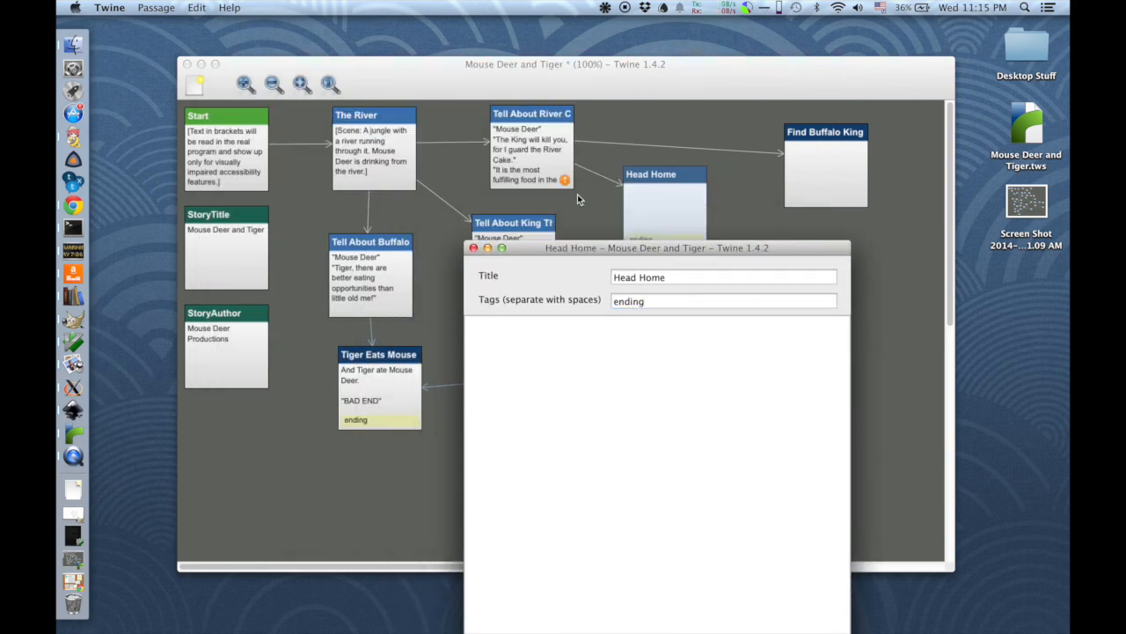
# Step: Move the River Cake text from "[Tiger takes a large bite of the cake.]" through ''GOOD END'' into the Head Home passage and save the story
pyautogui.doubleClick(567, 182)
pyautogui.click(507, 283)
pyautogui.scroll(-3, 508, 282)
pyautogui.scroll(-5, 508, 282)
pyautogui.click(372, 165)
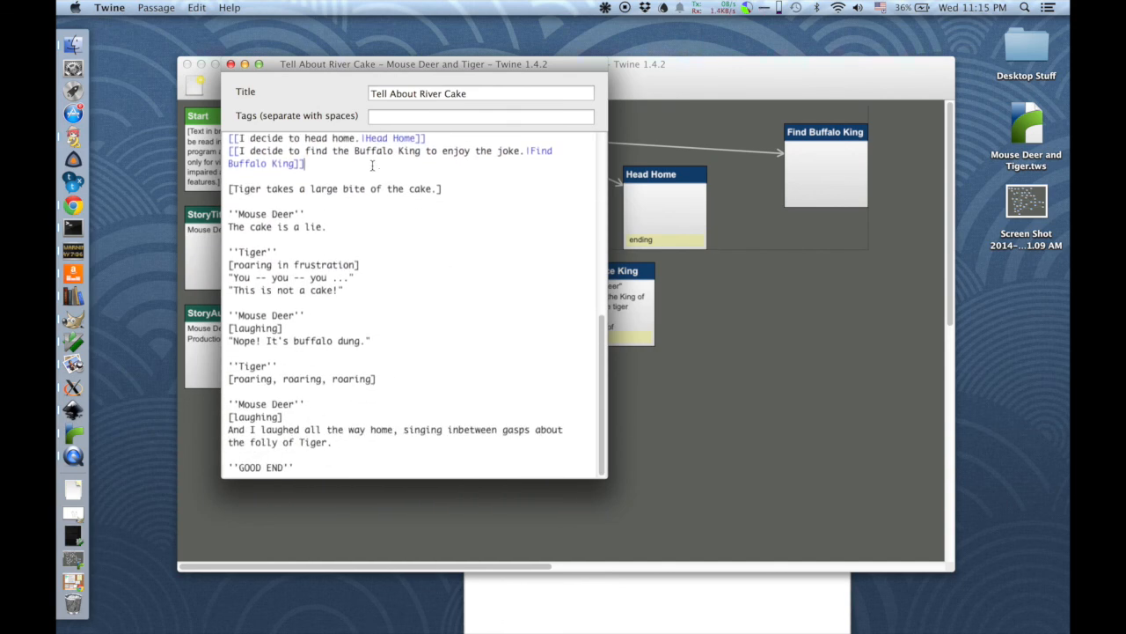
pyautogui.press('Down')
pyautogui.press('Down')
pyautogui.hotkey('shift', 'Down')
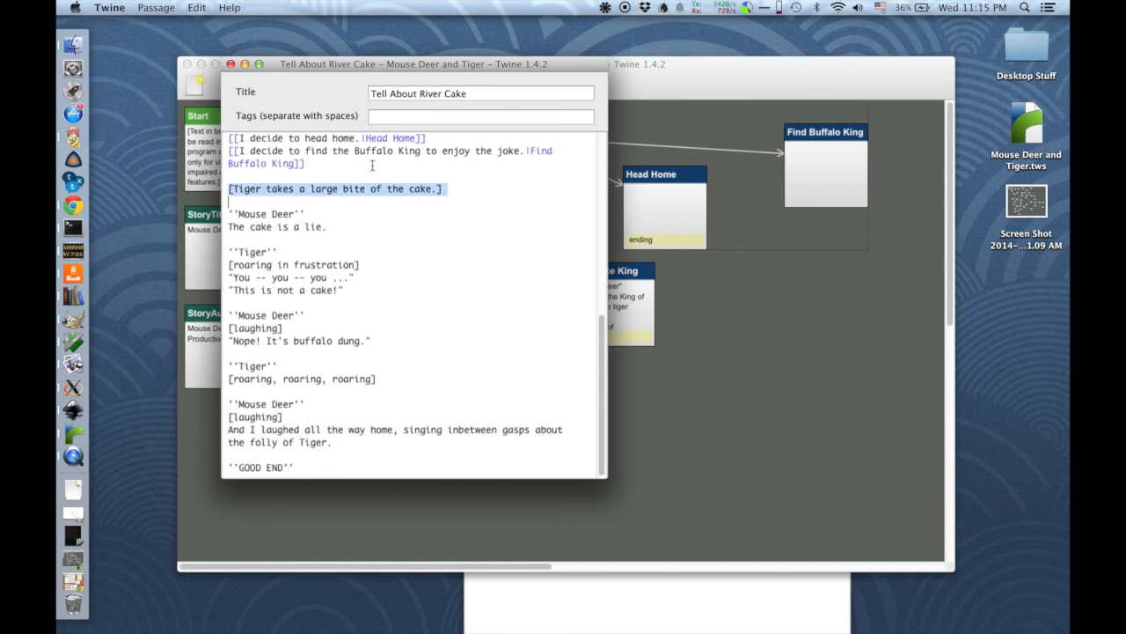
pyautogui.hotkey('shift', 'Down')
pyautogui.hotkey('shift', 'Down')
pyautogui.hotkey('shift', 'Down')
pyautogui.hotkey('shift', 'Down')
pyautogui.hotkey('shift', 'Down')
pyautogui.hotkey('shift', 'Down')
pyautogui.hotkey('shift', 'Down')
pyautogui.hotkey('shift', 'Down')
pyautogui.hotkey('shift', 'Down')
pyautogui.hotkey('shift', 'Down')
pyautogui.hotkey('shift', 'Down')
pyautogui.hotkey('shift', 'Down')
pyautogui.hotkey('shift', 'Down')
pyautogui.hotkey('shift', 'Down')
pyautogui.hotkey('shift', 'Down')
pyautogui.hotkey('shift', 'Down')
pyautogui.hotkey('shift', 'Down')
pyautogui.hotkey('shift', 'Down')
pyautogui.hotkey('shift', 'Down')
pyautogui.hotkey('shift', 'Down')
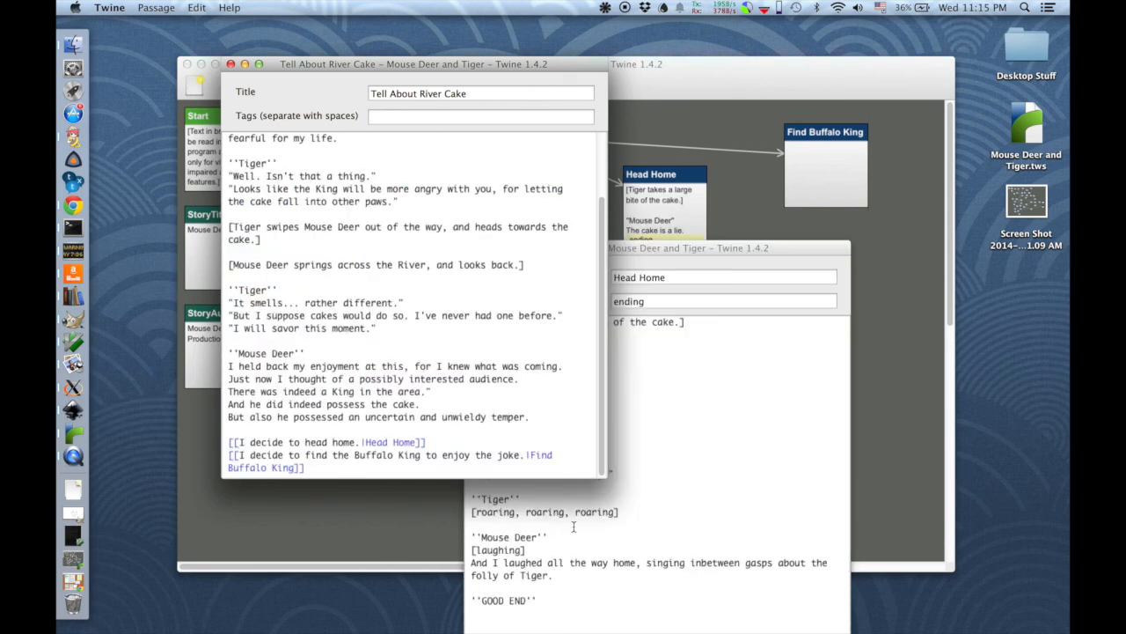
pyautogui.press('super+w')
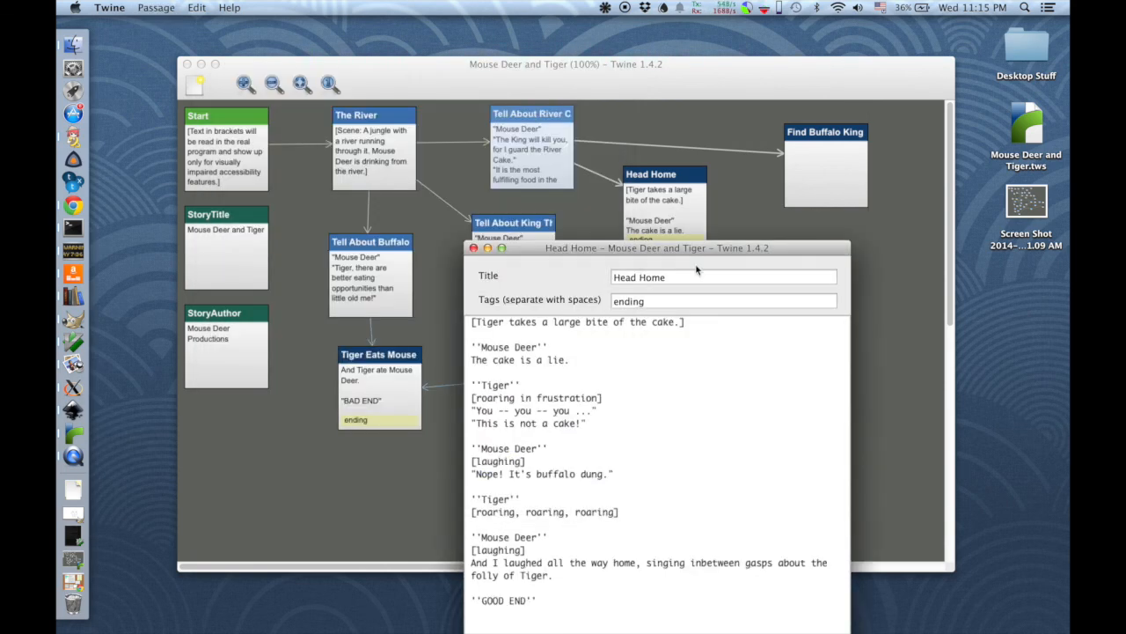
pyautogui.press('super+w')
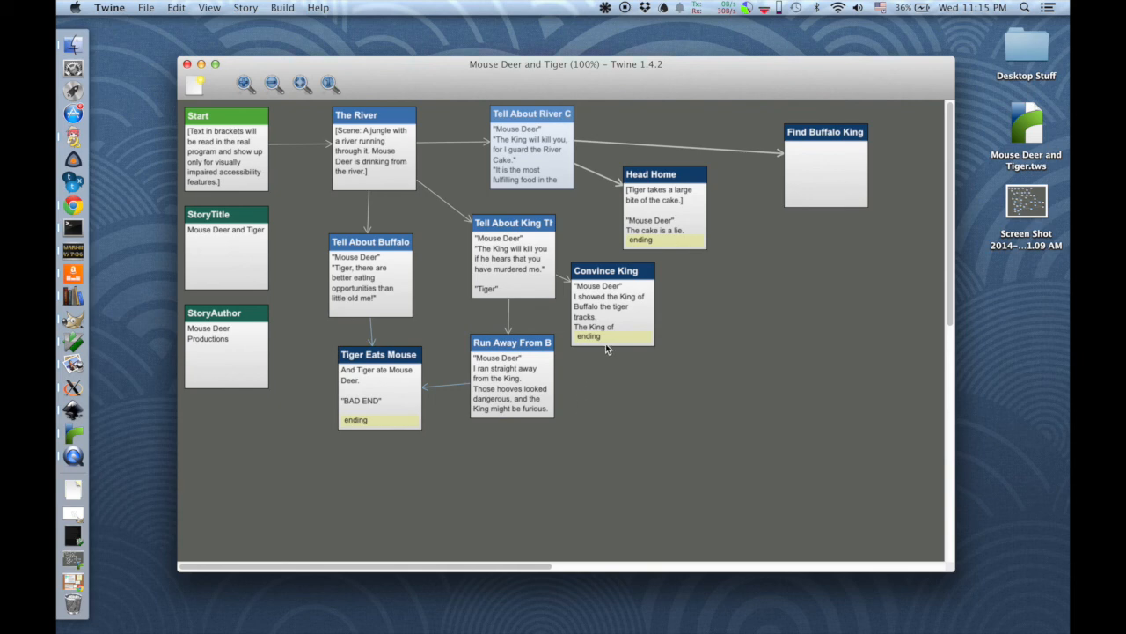
# Step: Move Convince King slightly farther from Head Home on the map and check the Head Home text
pyautogui.moveTo(606, 343); pyautogui.dragTo(625, 370)
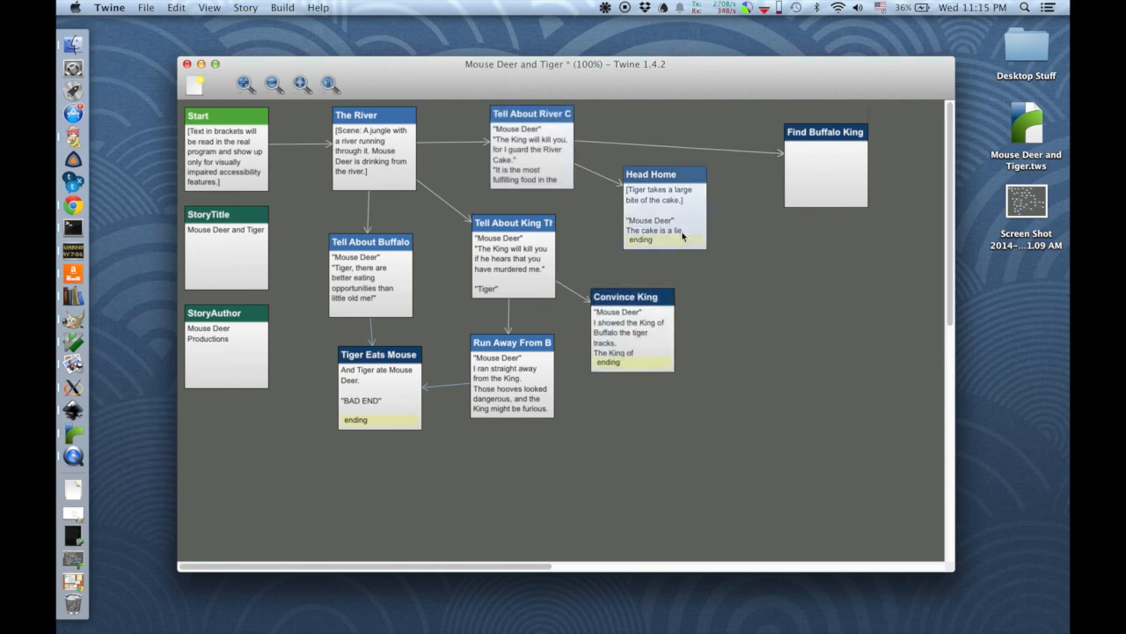
pyautogui.doubleClick(682, 234)
pyautogui.click(512, 289)
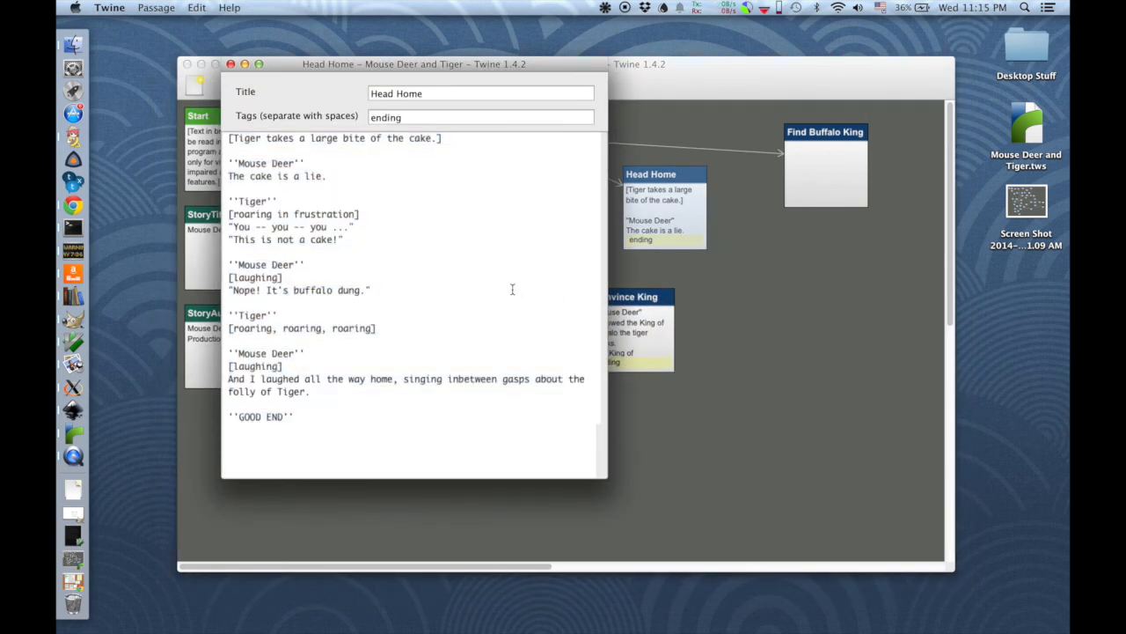
pyautogui.press('super+w')
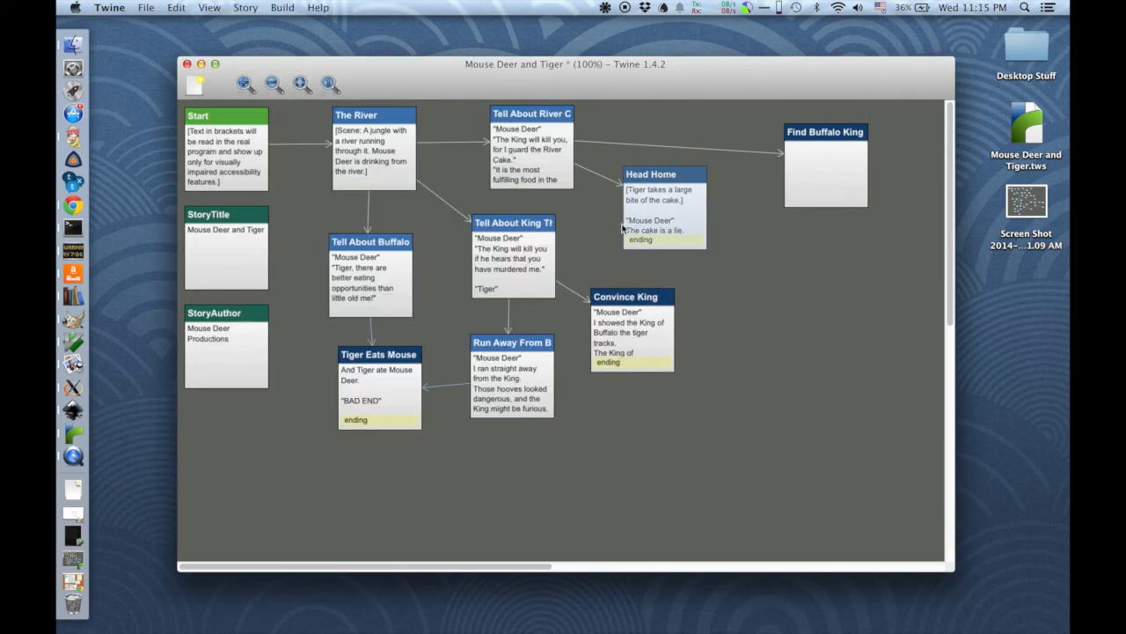
# Step: Open Find Buffalo King with a ''Mouse Deer'' section about running downstream into the King of the Buffalo, followed by a ''King of the Buffalo'' heading
pyautogui.doubleClick(796, 189)
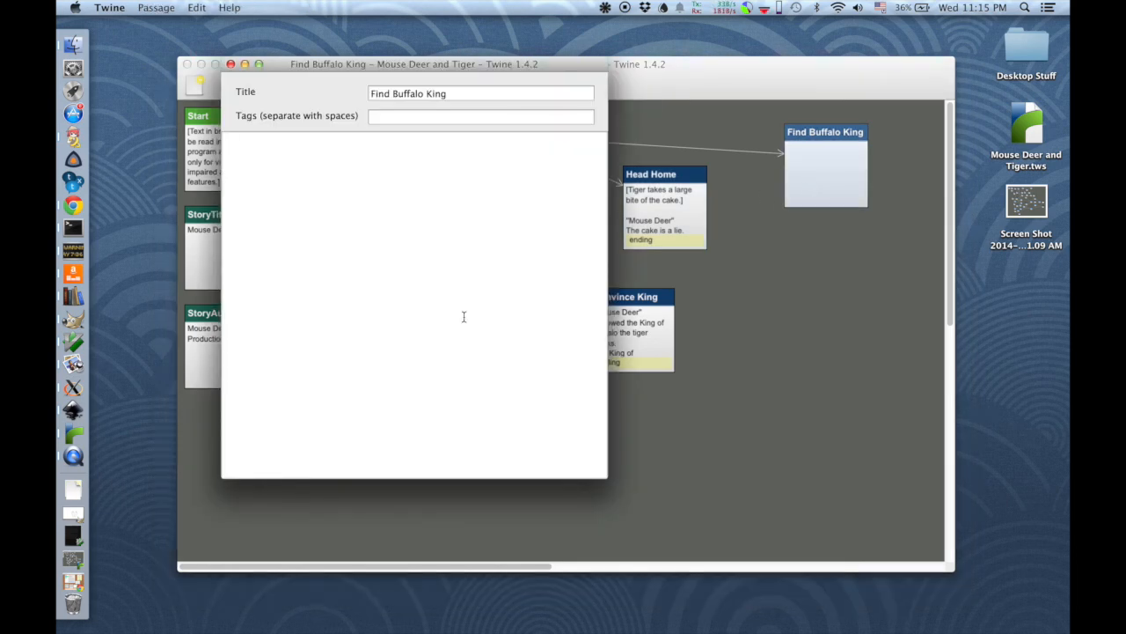
pyautogui.write('[[')
pyautogui.press('BackSpace')
pyautogui.press('BackSpace')
pyautogui.write("''Mouse Deer''")
pyautogui.press('Return')
pyautogui.write("I ran downstream as quickly as I could. And ran straight into the King of the Buffalo.  ''King of the Buffalo''")
# Step: Continue the dialogue from [suspiciously] "And what brings you here, trickster?" to the evening feast, finish with ''BEST END'' and save the story
pyautogui.write('[suspe')
pyautogui.press('BackSpace')
pyautogui.write('ci')
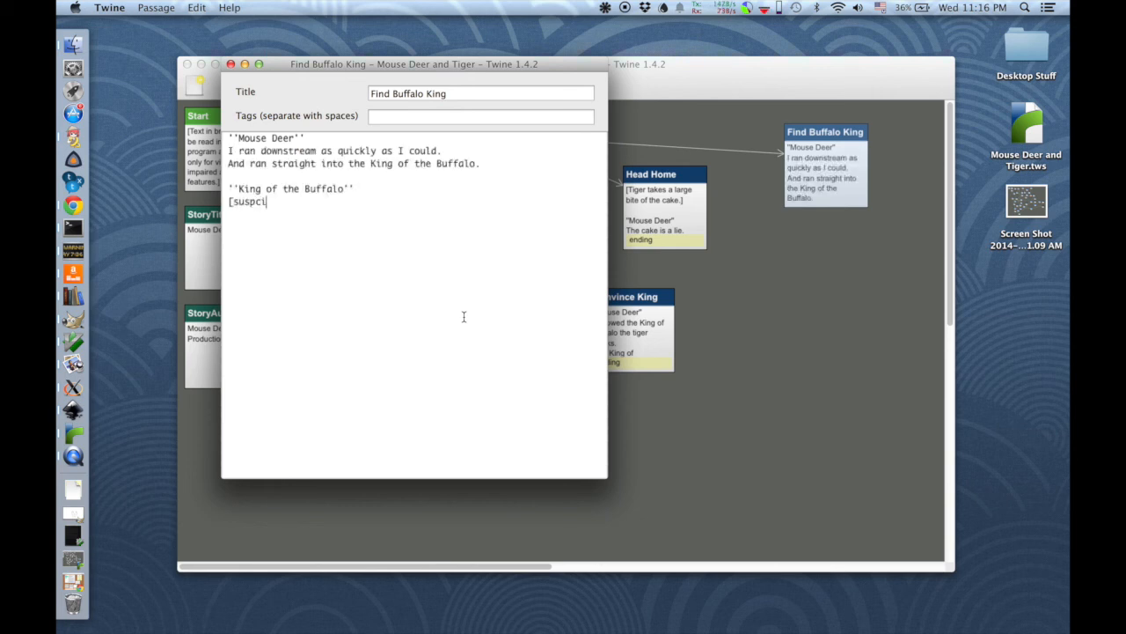
pyautogui.press('BackSpace')
pyautogui.press('BackSpace')
pyautogui.write('iciously')
pyautogui.write(']')
pyautogui.write('"And W')
pyautogui.write('hat brings you her')
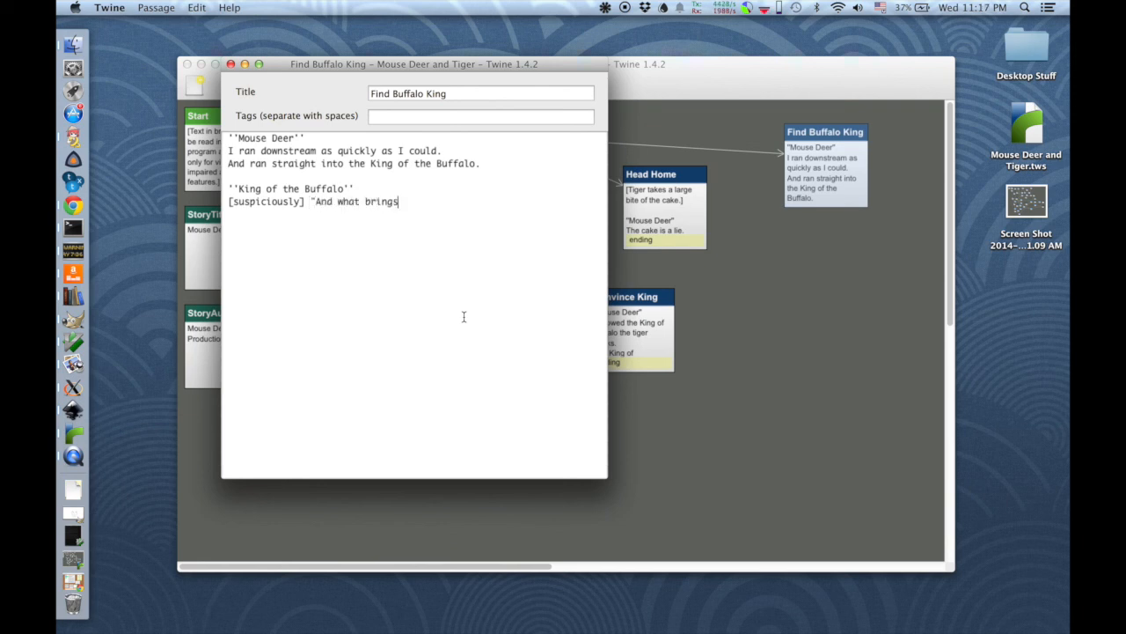
pyautogui.write('e, trickster?"')
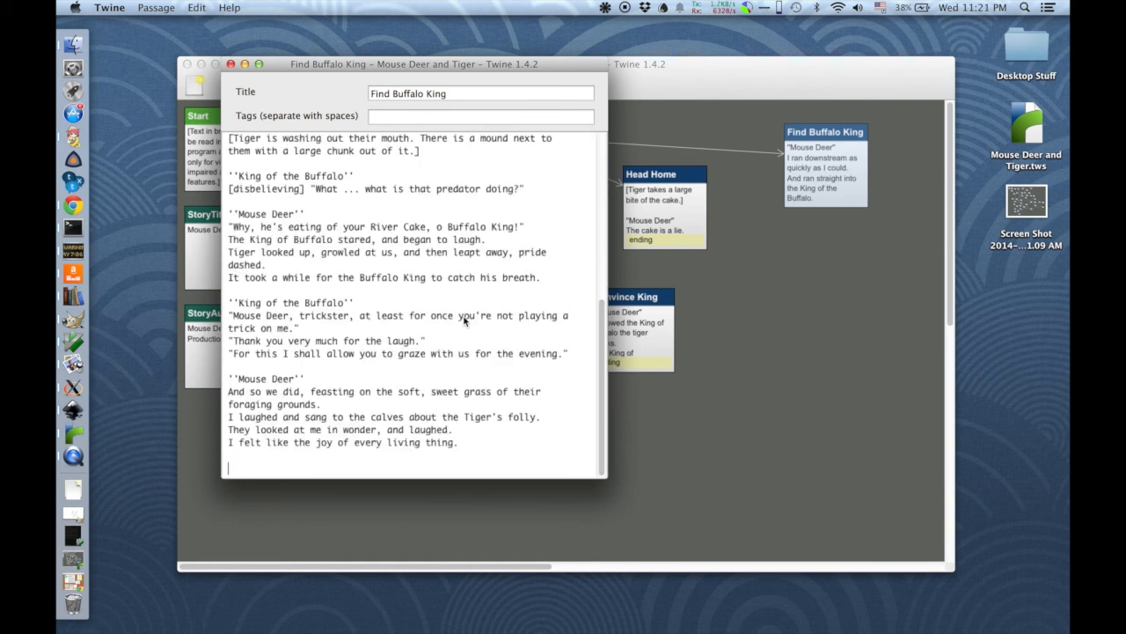
pyautogui.write("''BEST END''")
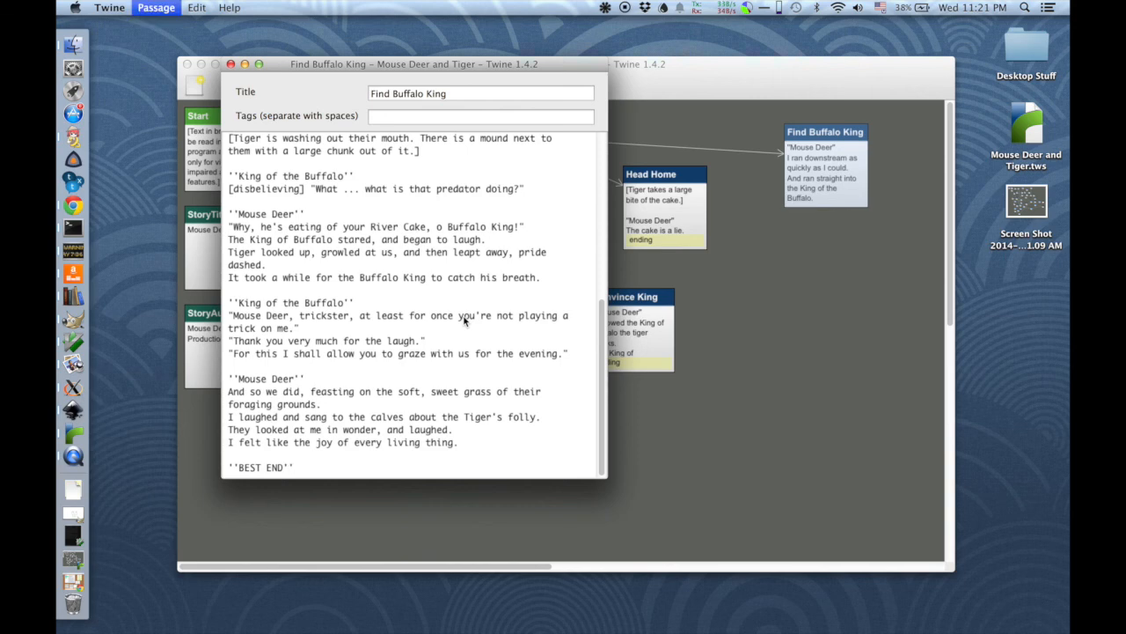
pyautogui.press('super+w')
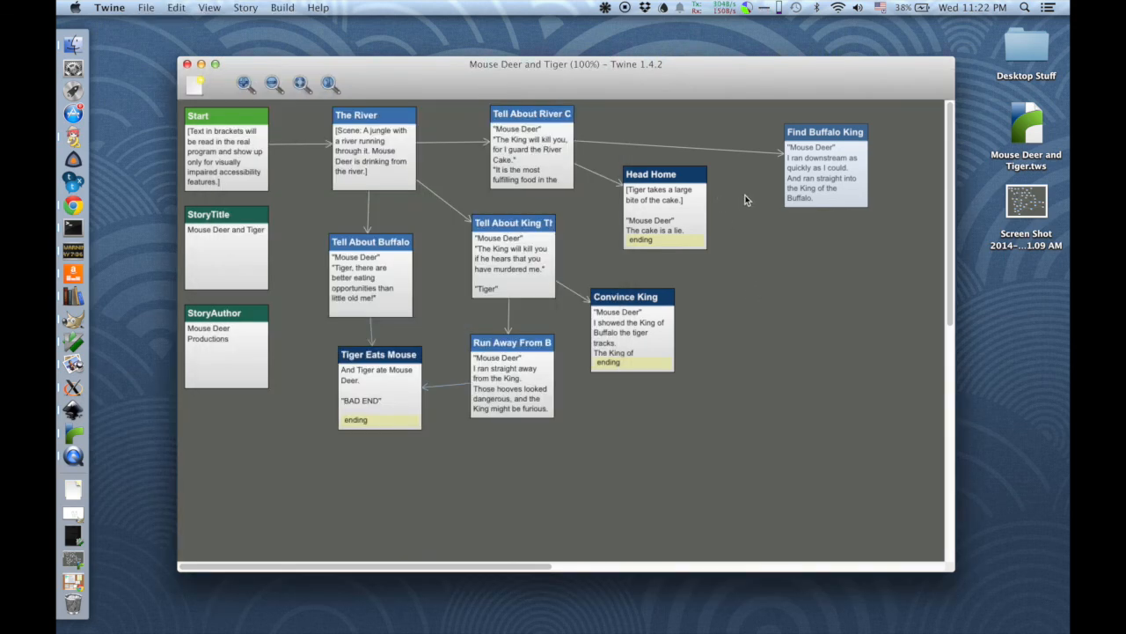
# Step: Tag the Find Buffalo King passage as ending and shift Head Home slightly down and to the right on the story map
pyautogui.doubleClick(806, 199)
pyautogui.click(422, 253)
pyautogui.click(420, 116)
pyautogui.write('endign')
pyautogui.press('BackSpace')
pyautogui.press('BackSpace')
pyautogui.press('BackSpace')
pyautogui.write('ing')
pyautogui.press('super+w')
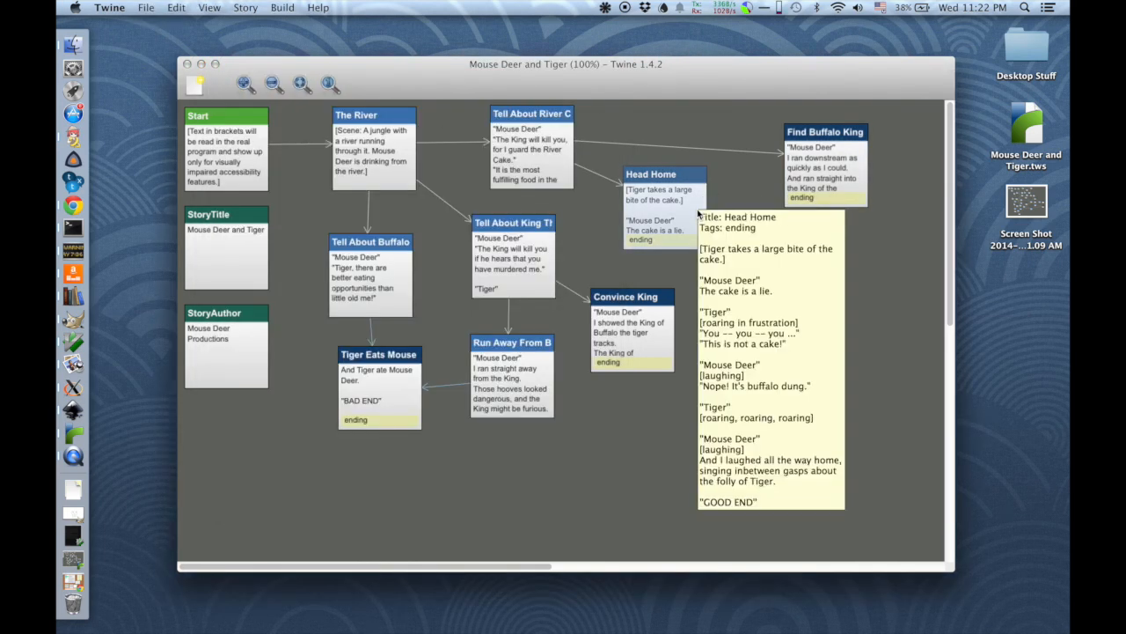
pyautogui.moveTo(687, 207); pyautogui.dragTo(719, 238)
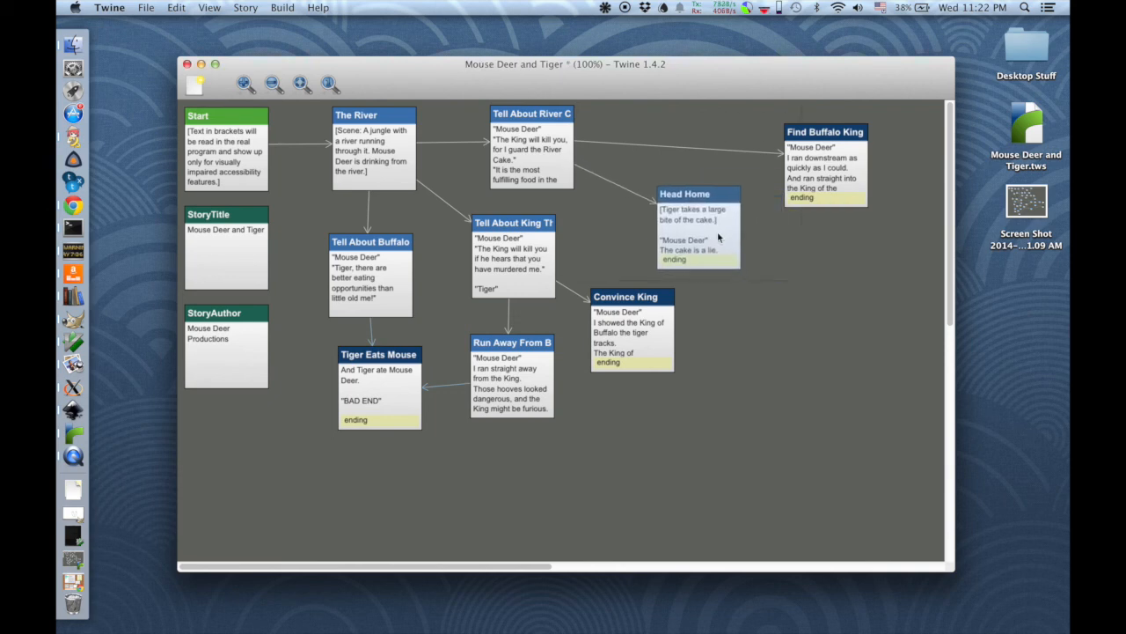
# Step: Review the finished Find Buffalo King dialogue from the meeting with the King to the best ending
pyautogui.doubleClick(824, 187)
pyautogui.click(468, 346)
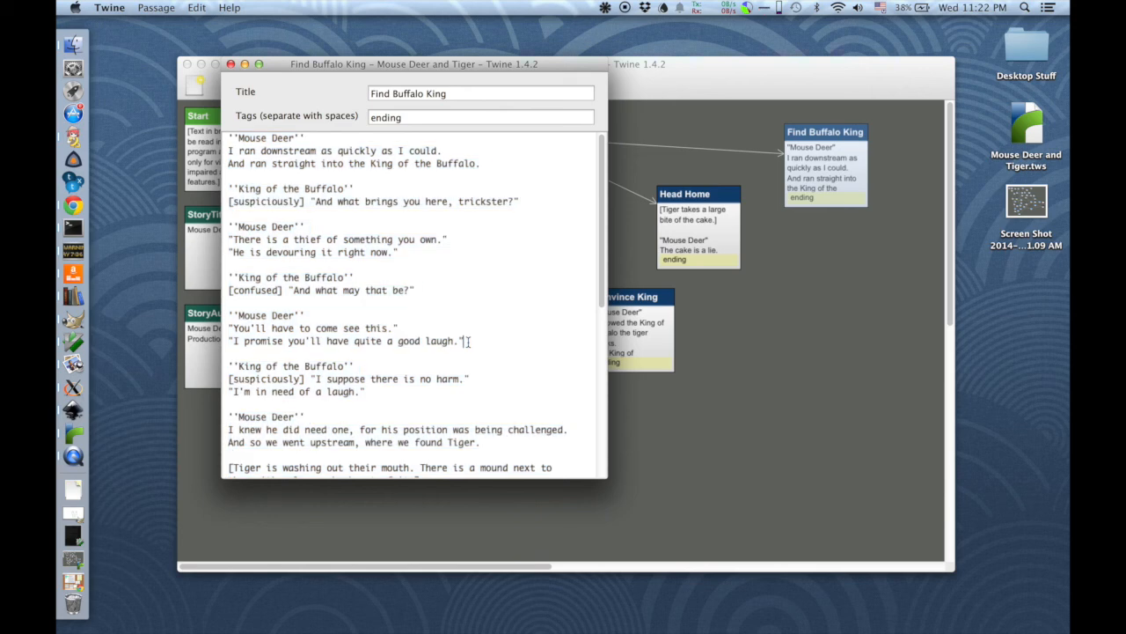
pyautogui.scroll(-5, 468, 343)
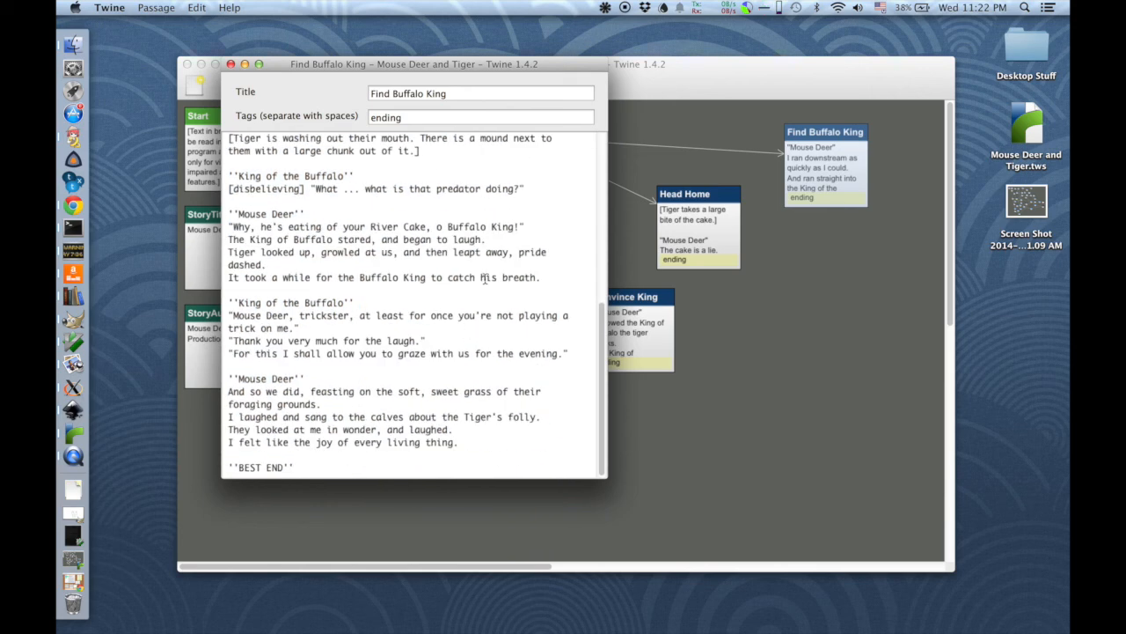
pyautogui.scroll(3, 484, 271)
pyautogui.scroll(2, 484, 271)
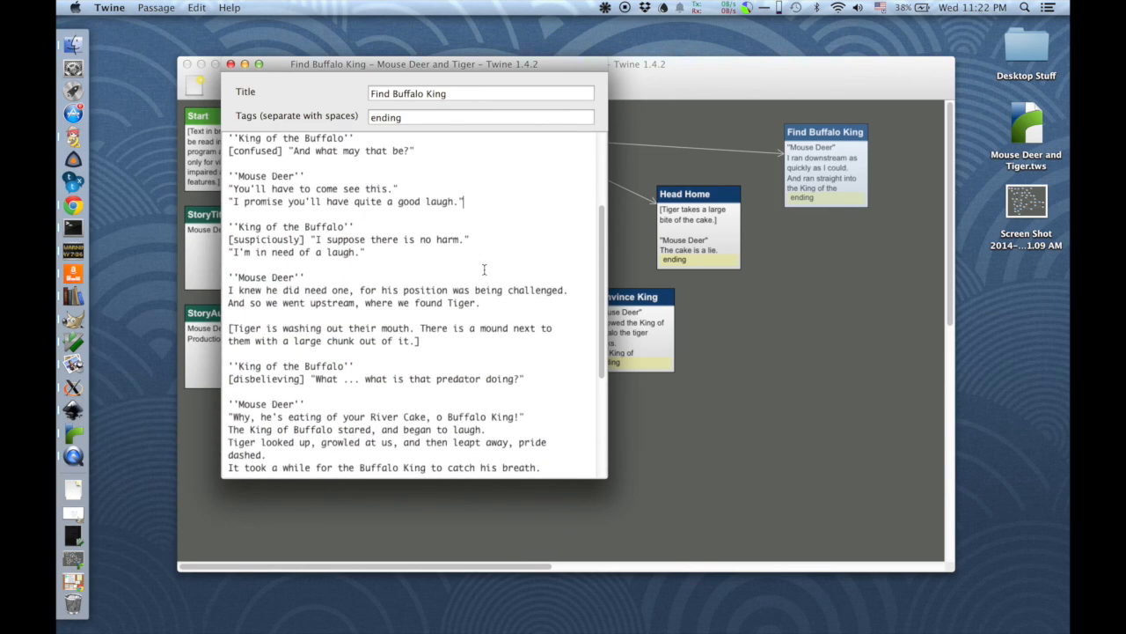
pyautogui.tripleClick(485, 291)
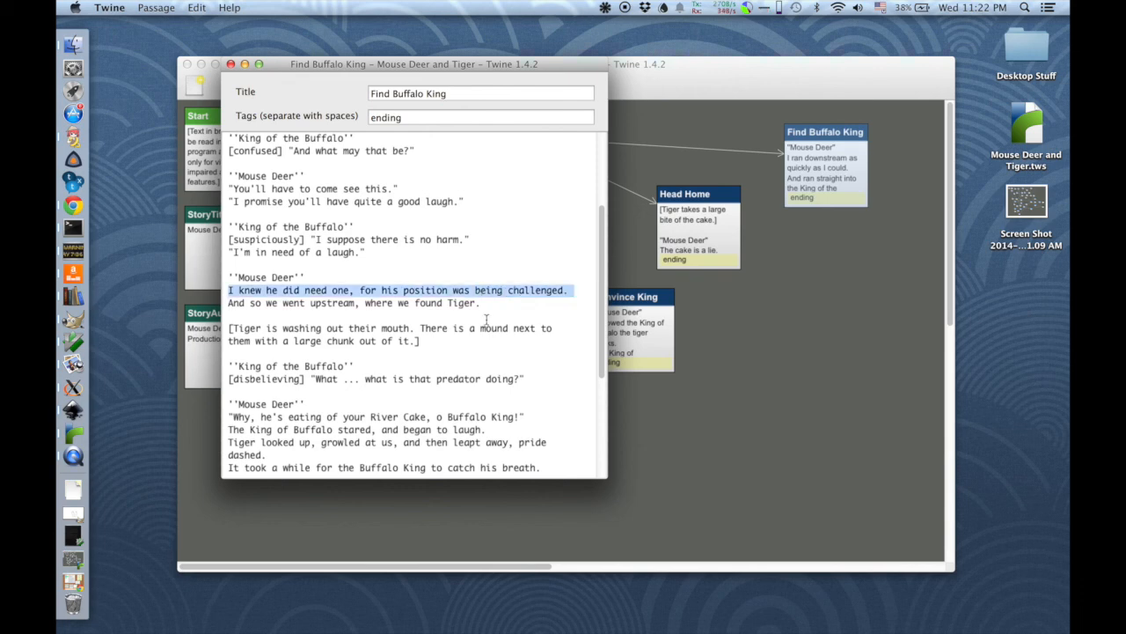
pyautogui.click(487, 322)
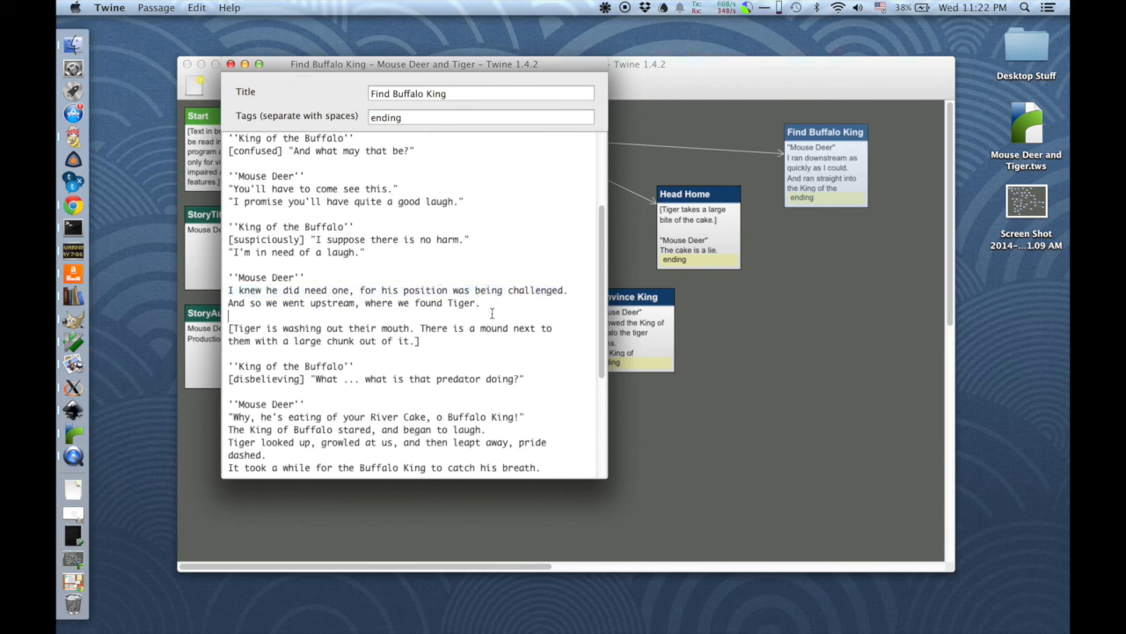
pyautogui.press('super+w')
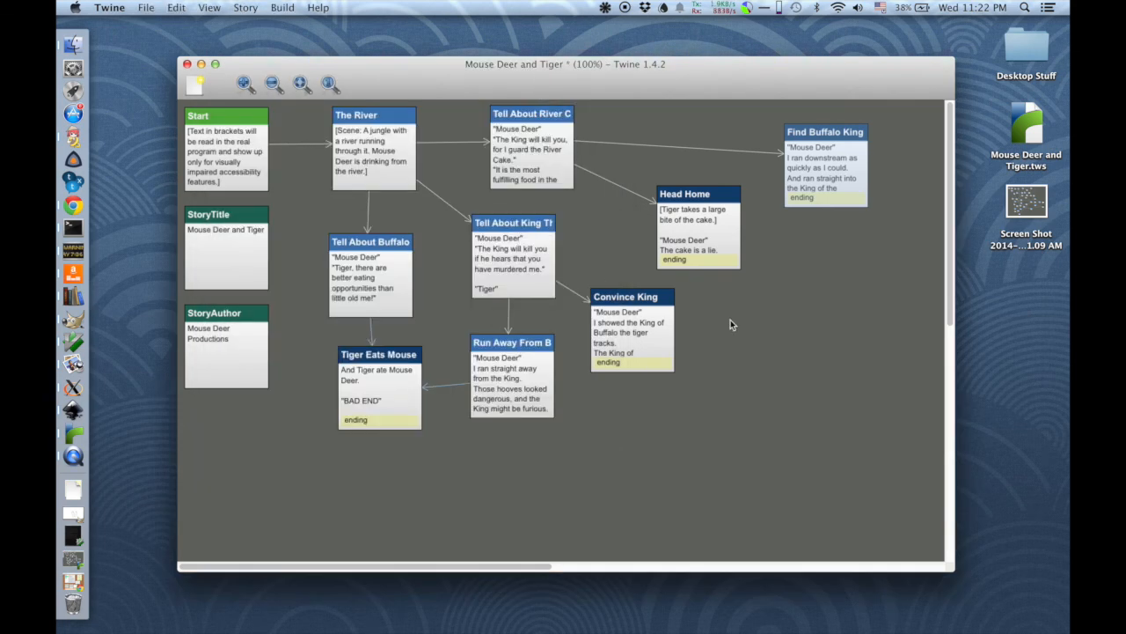